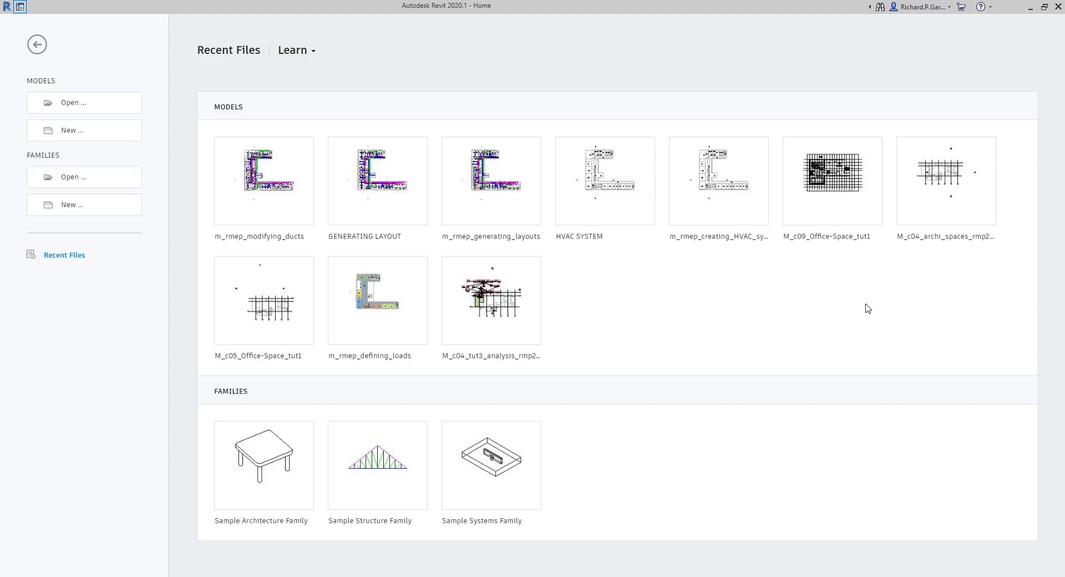
Create a new project from the Mechanical Template and widen the Project Browser so the view names are readable.
left_click(77, 137)
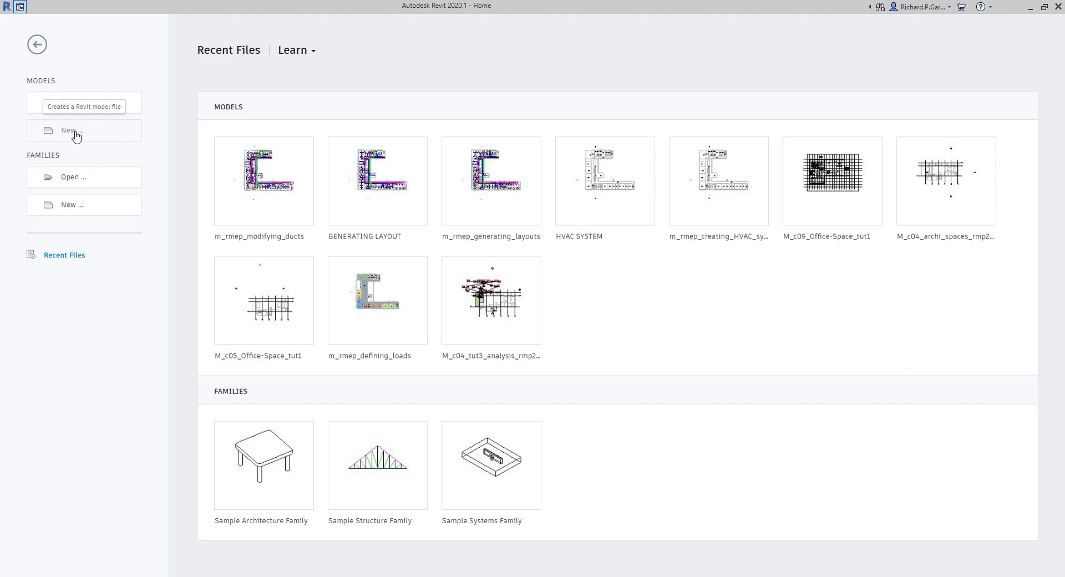
left_click(518, 90)
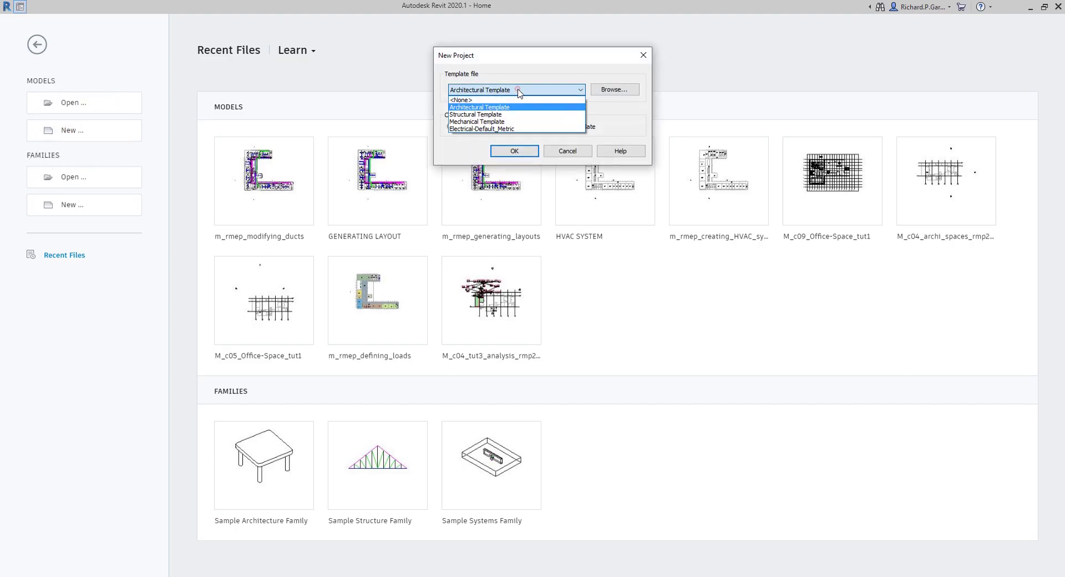
left_click(497, 121)
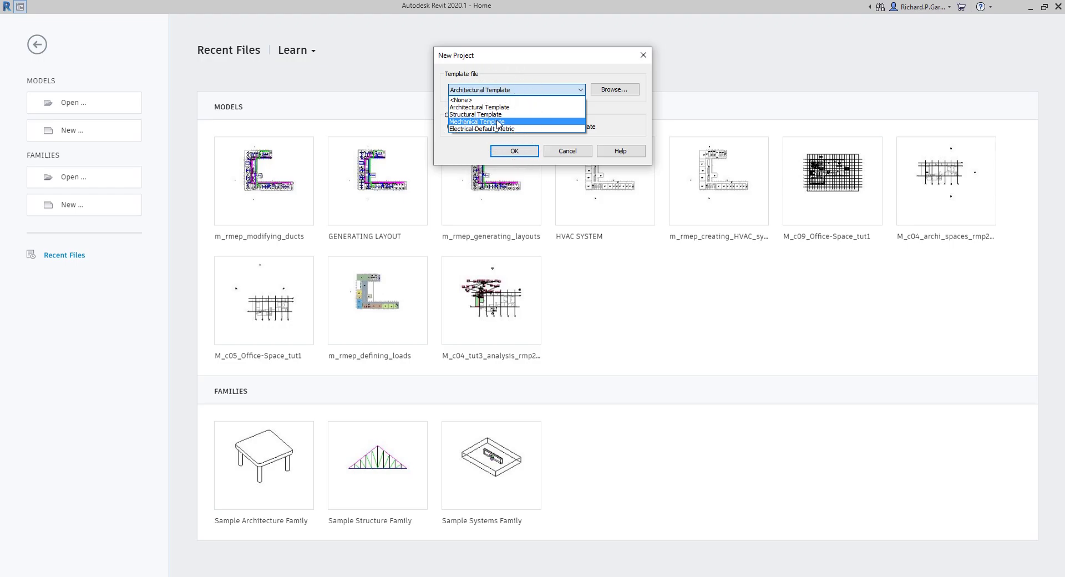
left_click(511, 151)
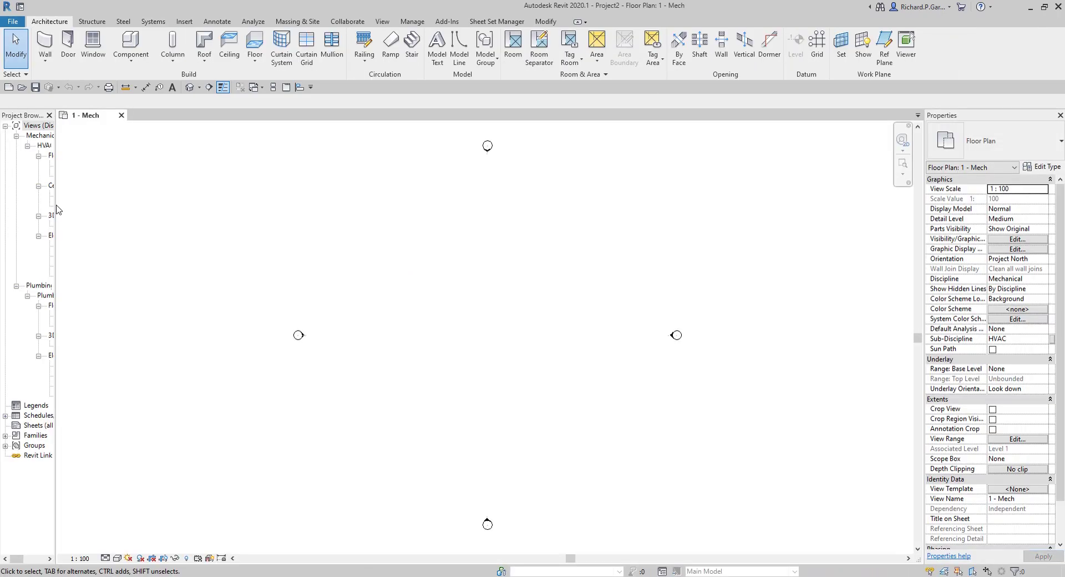
left_click_drag(56, 208, 140, 209)
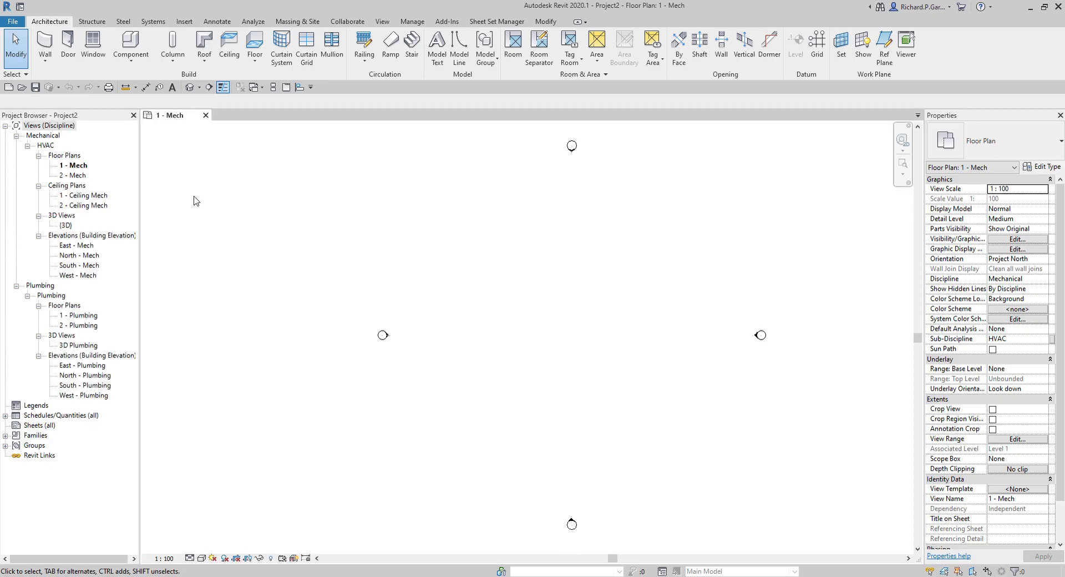
Draw a horizontal 300 x 300 rectangular duct with system type Exhaust Air in the 1 - Mech floor plan.
left_click(154, 22)
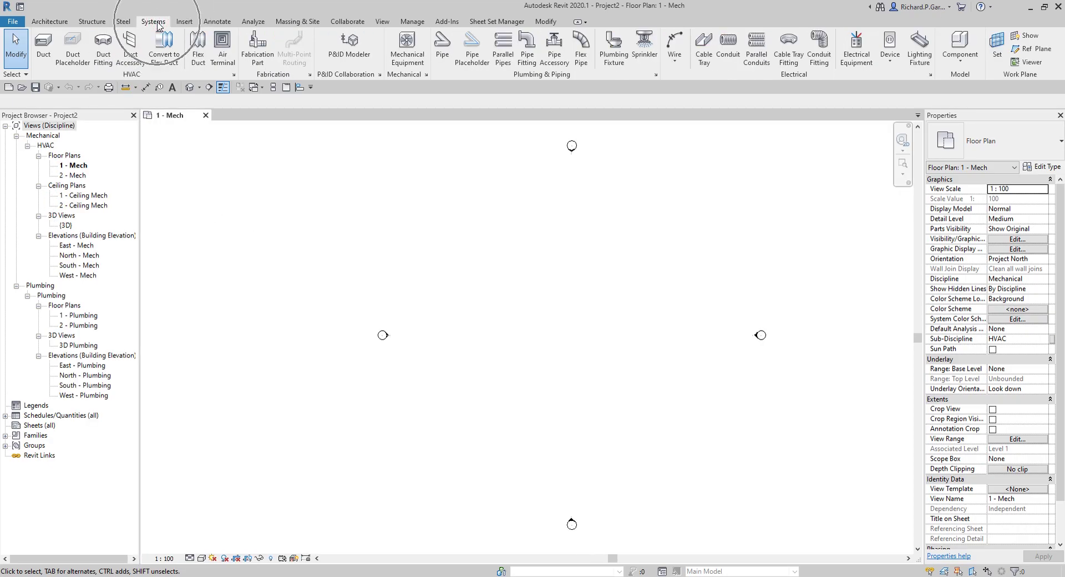
left_click(43, 51)
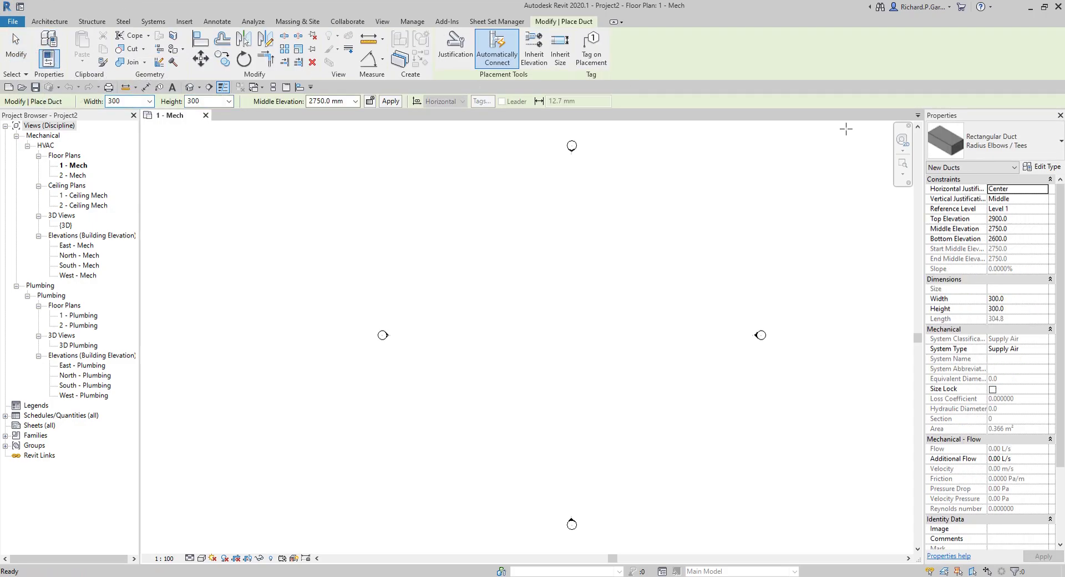
left_click(955, 116)
left_click(1044, 350)
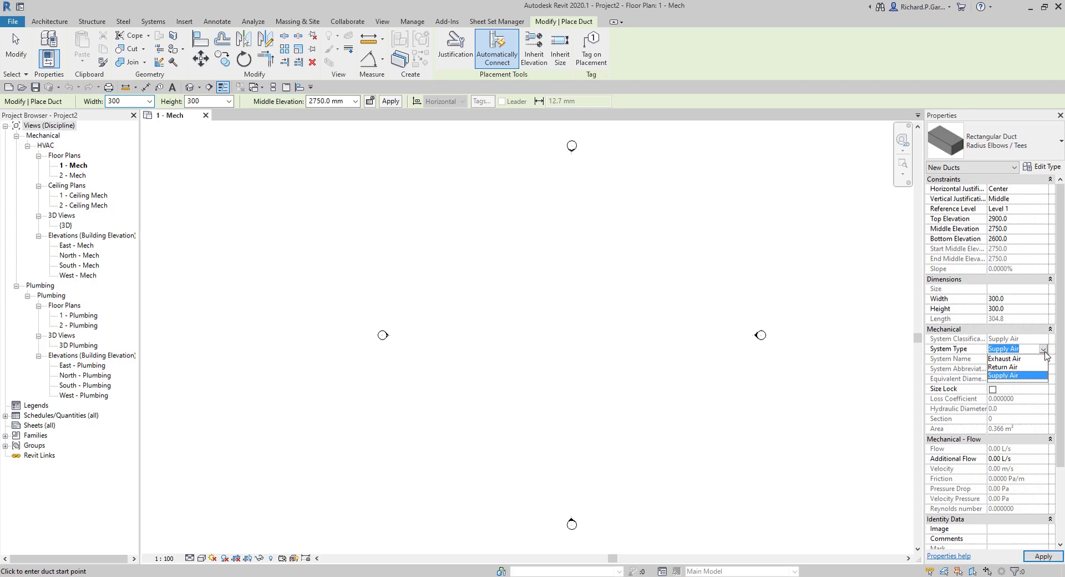
left_click(1008, 358)
scroll(524, 331, "up", 5)
left_click(541, 309)
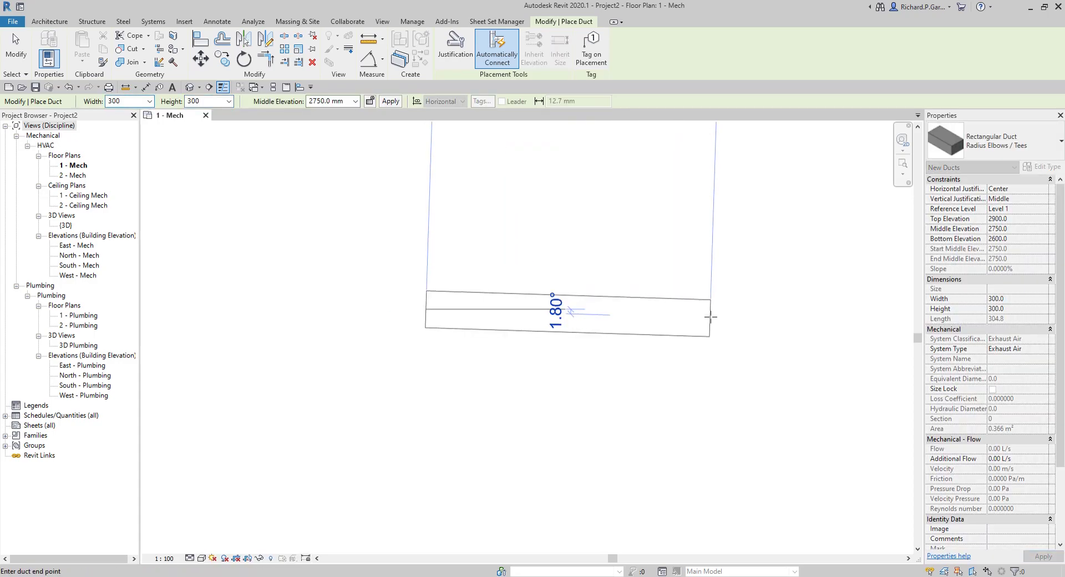
left_click(720, 353)
key("Escape")
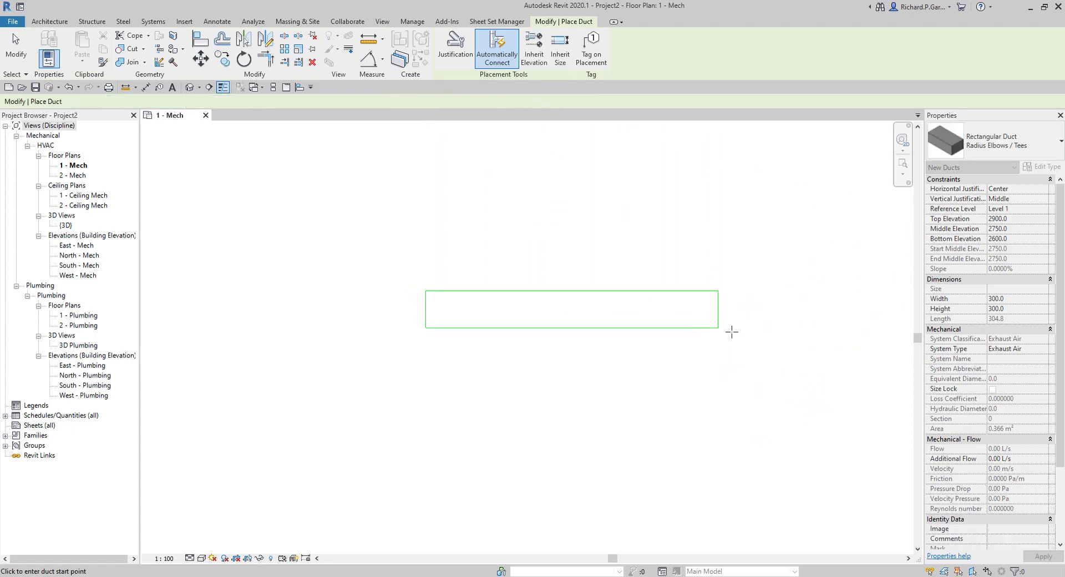
Draw a parallel Return Air duct below the exhaust duct, aligned with its ends.
left_click(1046, 350)
left_click(1007, 369)
left_click(426, 385)
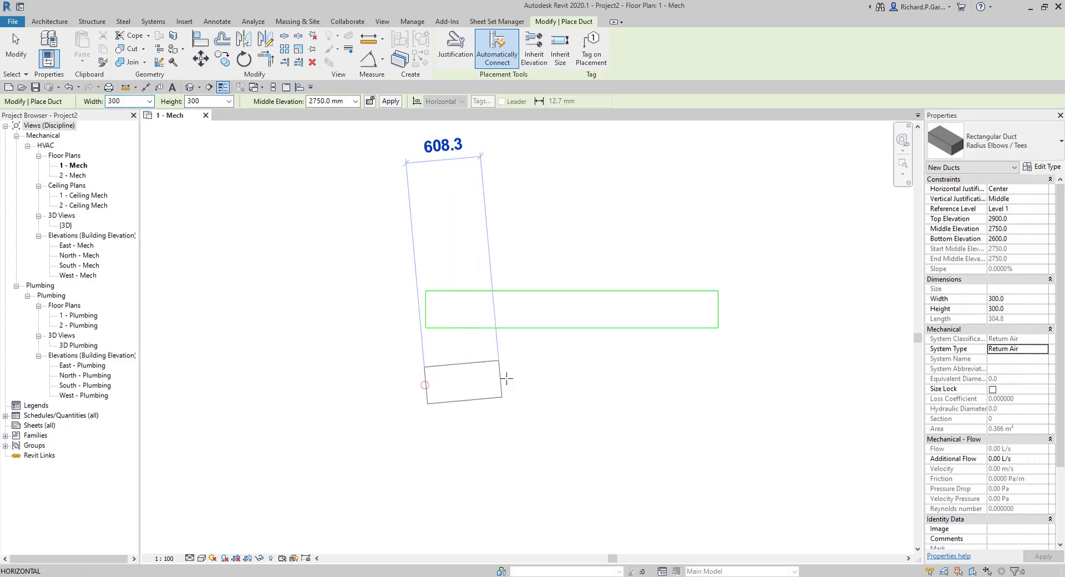
left_click(718, 385)
key("Escape")
Draw a parallel Supply Air duct about 2400 mm long below the return duct and finish the Duct command.
left_click(1043, 349)
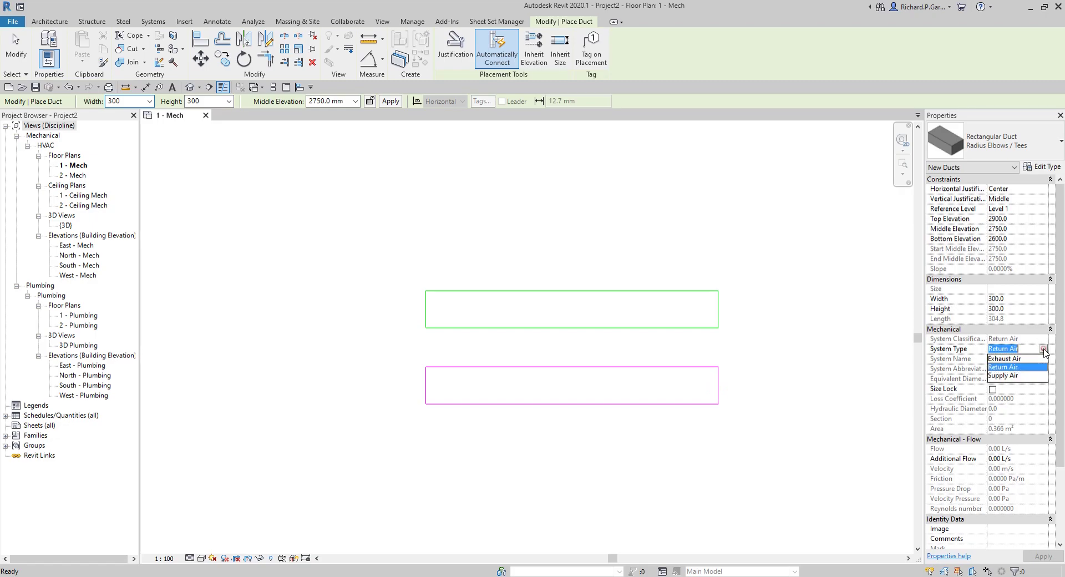
left_click(1006, 378)
left_click(426, 459)
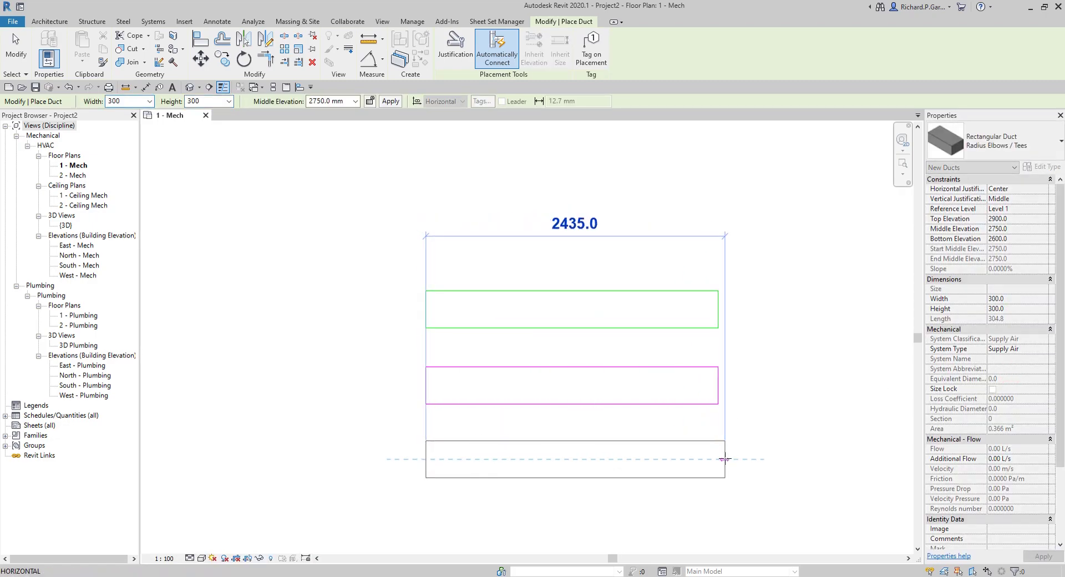
left_click(718, 459)
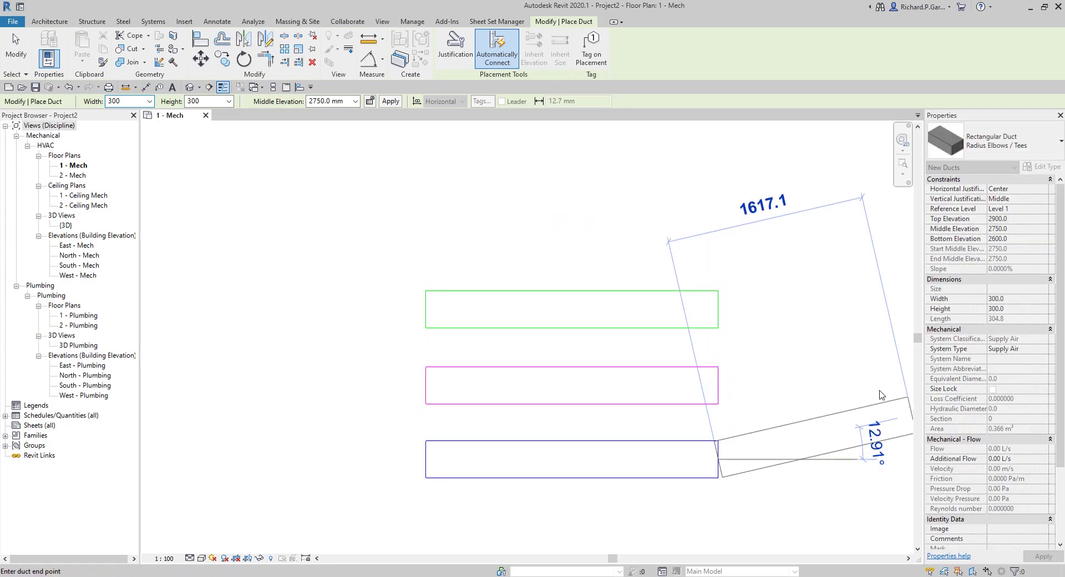
key("Escape")
key("Escape")
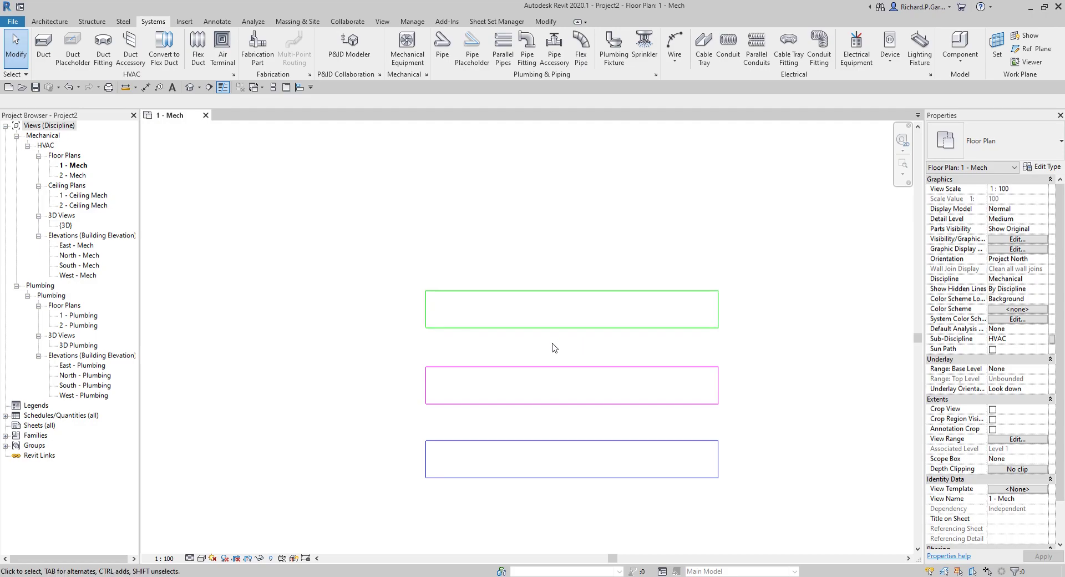
Duplicate the Exhaust Air type of the Duct System family under Duct Systems in the Project Browser.
middle_click_drag(565, 354, 489, 289)
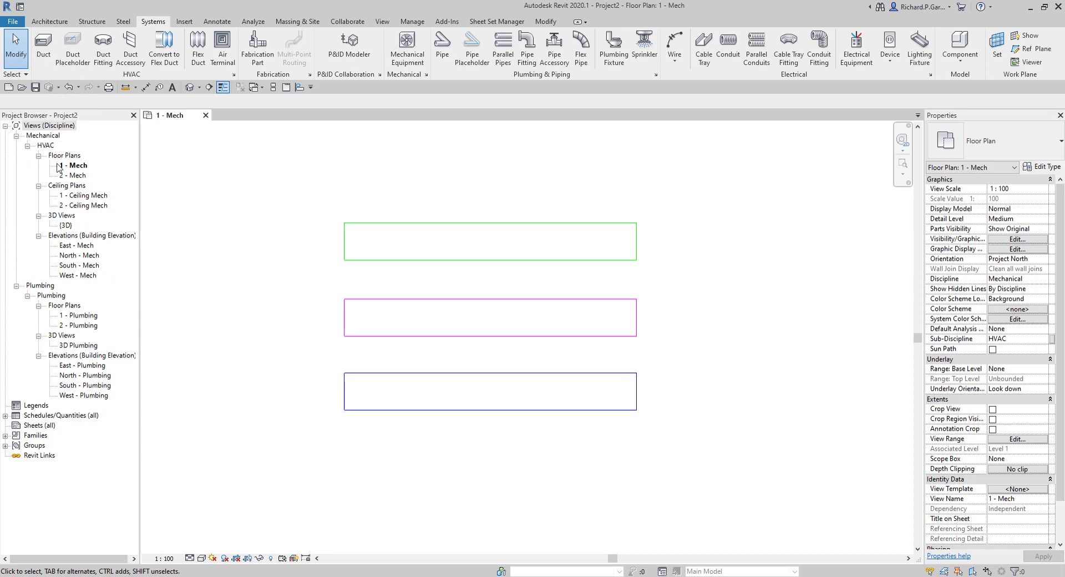
left_click(7, 436)
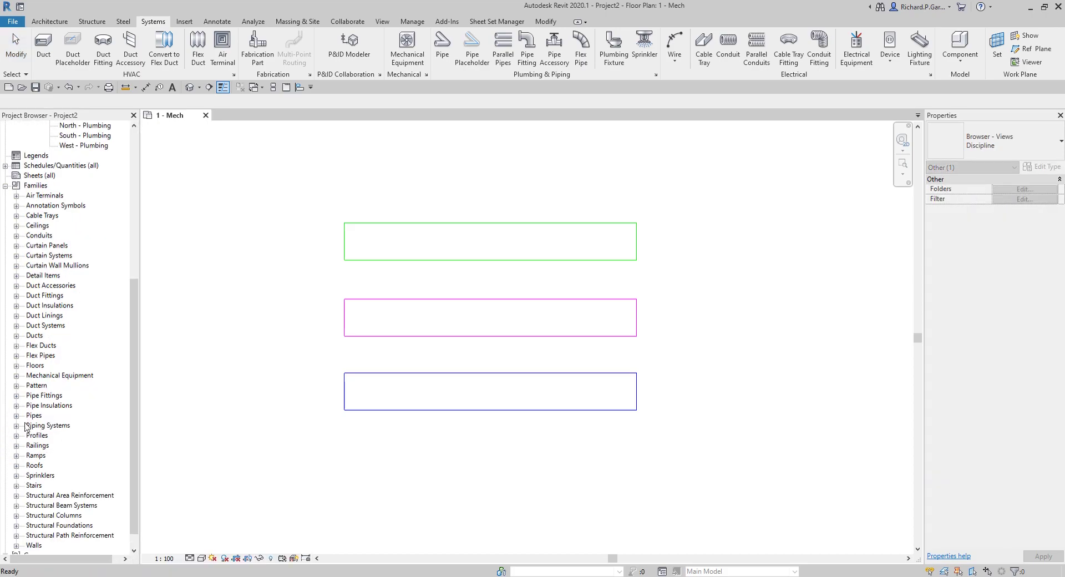
left_click(17, 326)
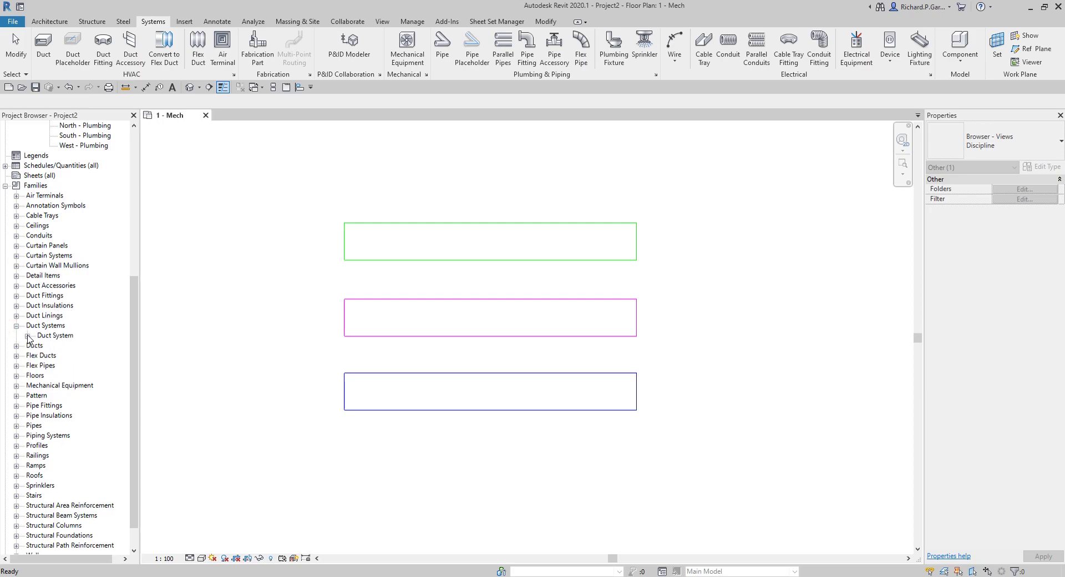
left_click(27, 337)
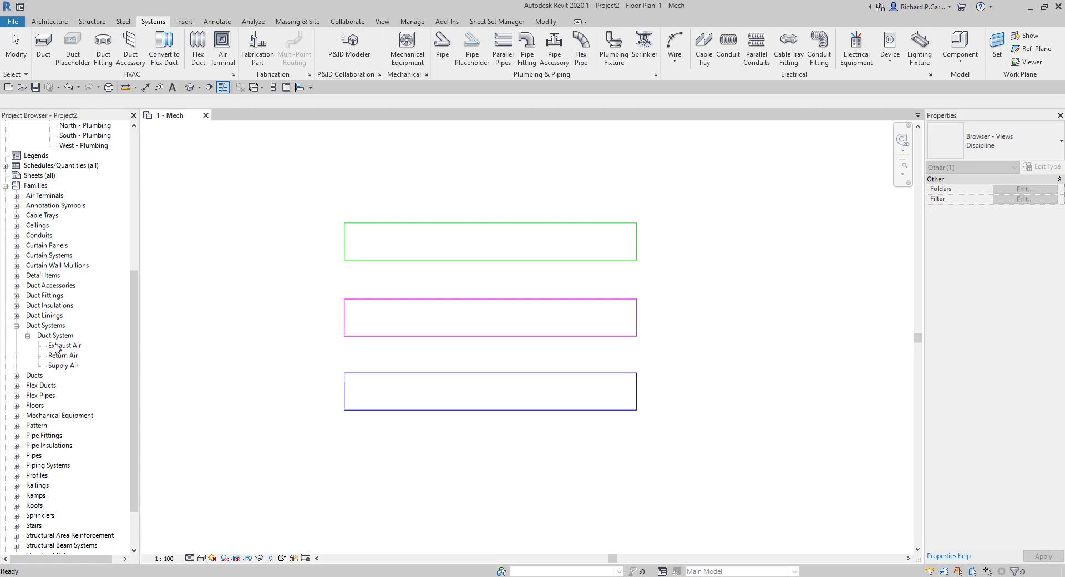
right_click(56, 348)
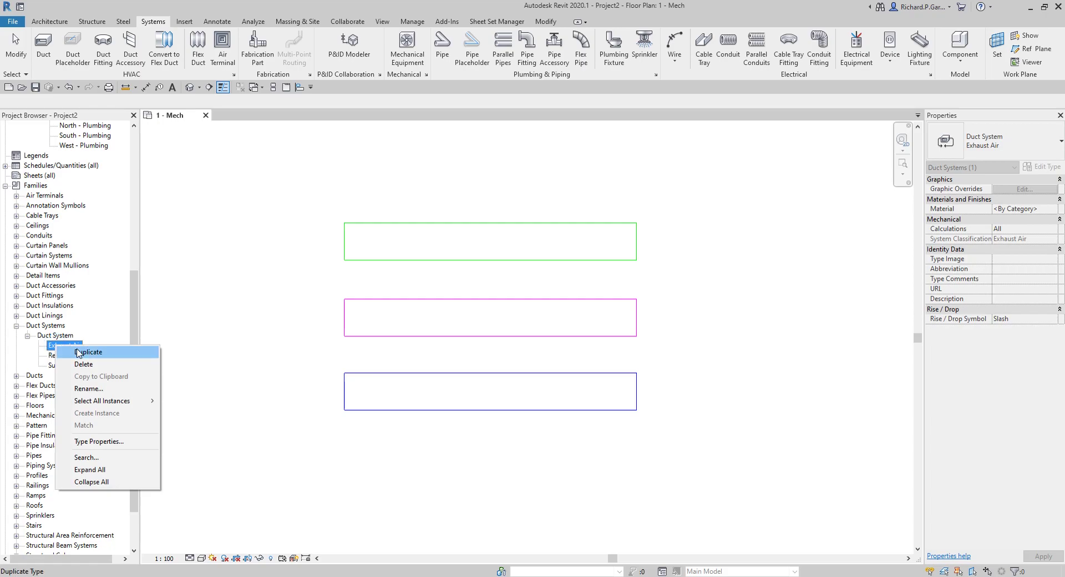
left_click(80, 351)
left_click(80, 351)
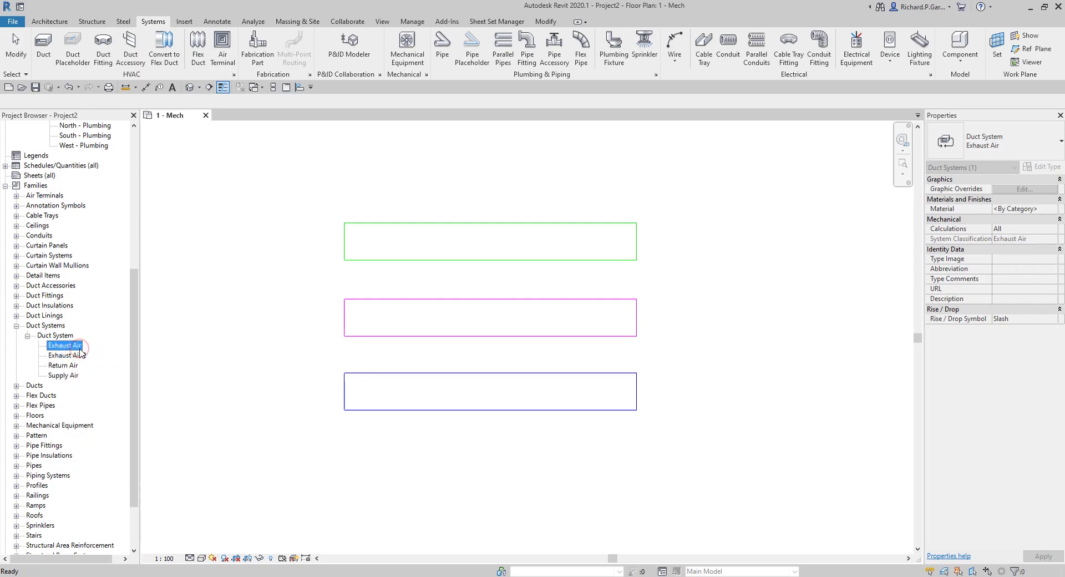
Rename the duplicated exhaust duct system type as Fresh Air.
left_click(81, 355)
right_click(81, 356)
left_click(117, 401)
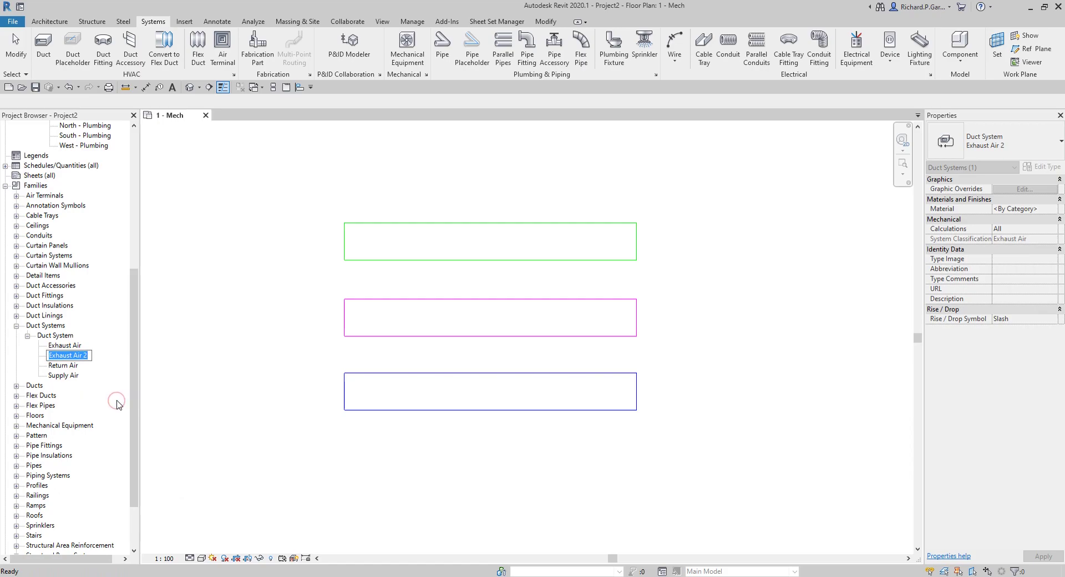
type("f")
type("ress")
type("h Air")
key("Return")
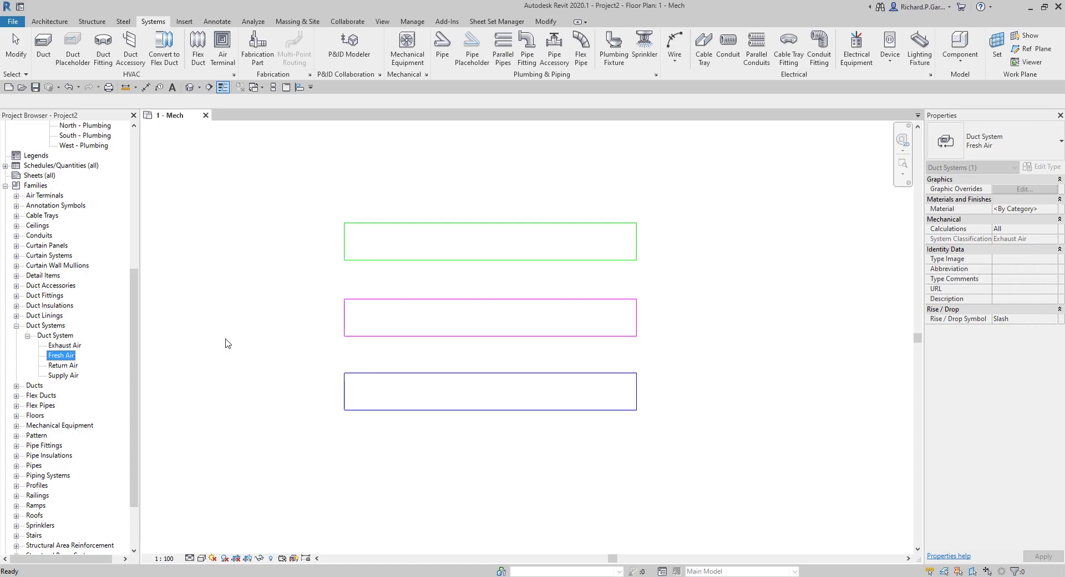
In the Fresh Air type properties, set the graphic override line color to RGB 128-064-064.
right_click(63, 357)
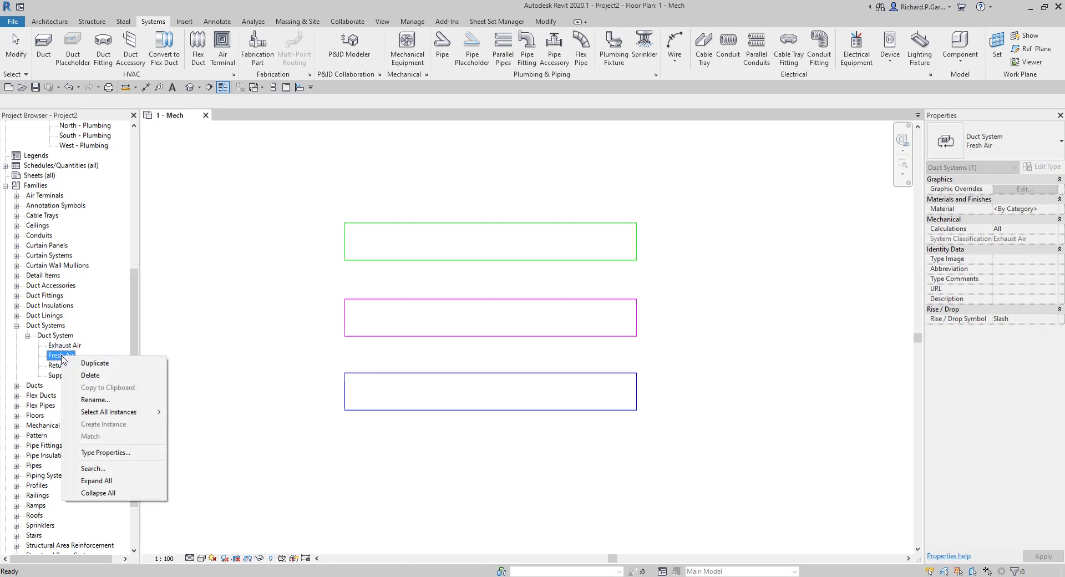
left_click(109, 454)
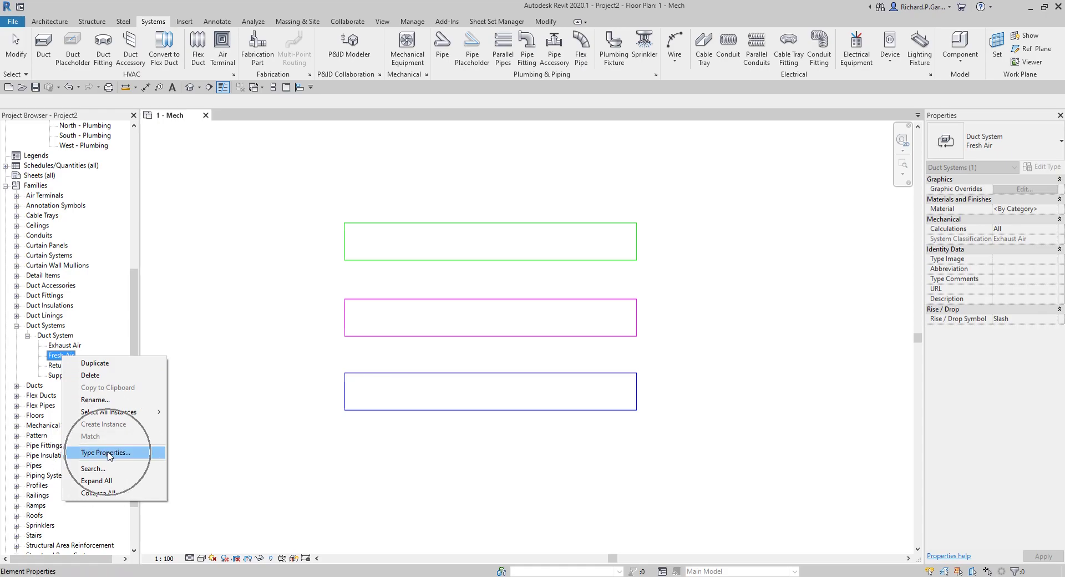
left_click(109, 454)
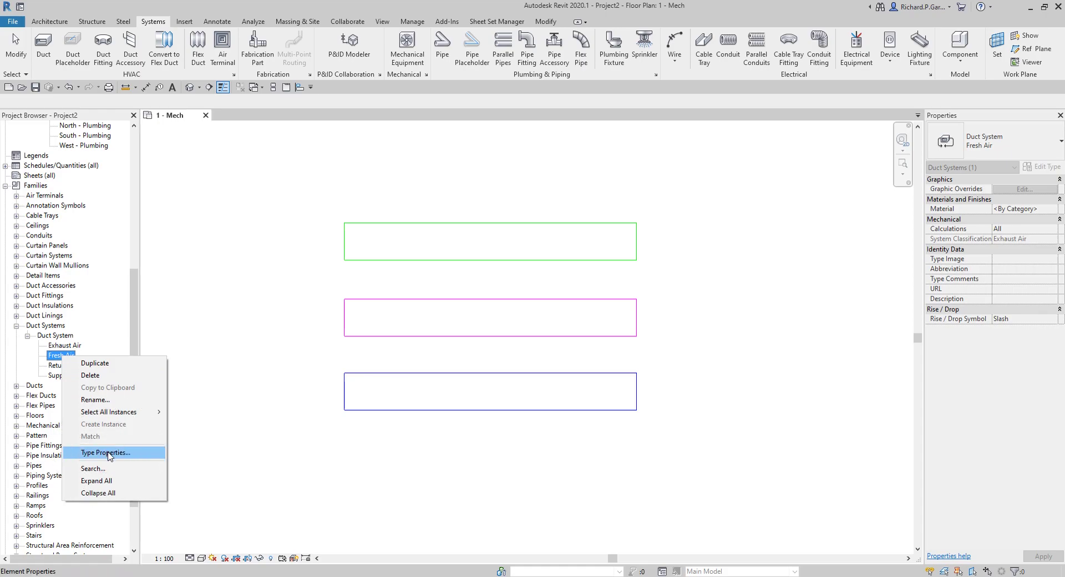
left_click(110, 454)
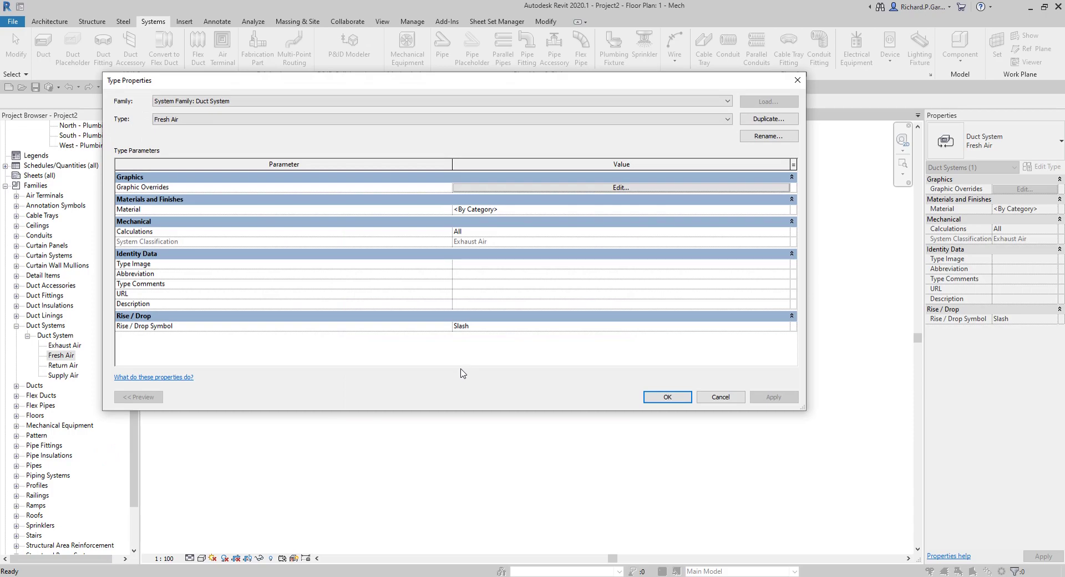
left_click(487, 212)
left_click(572, 190)
left_click(573, 191)
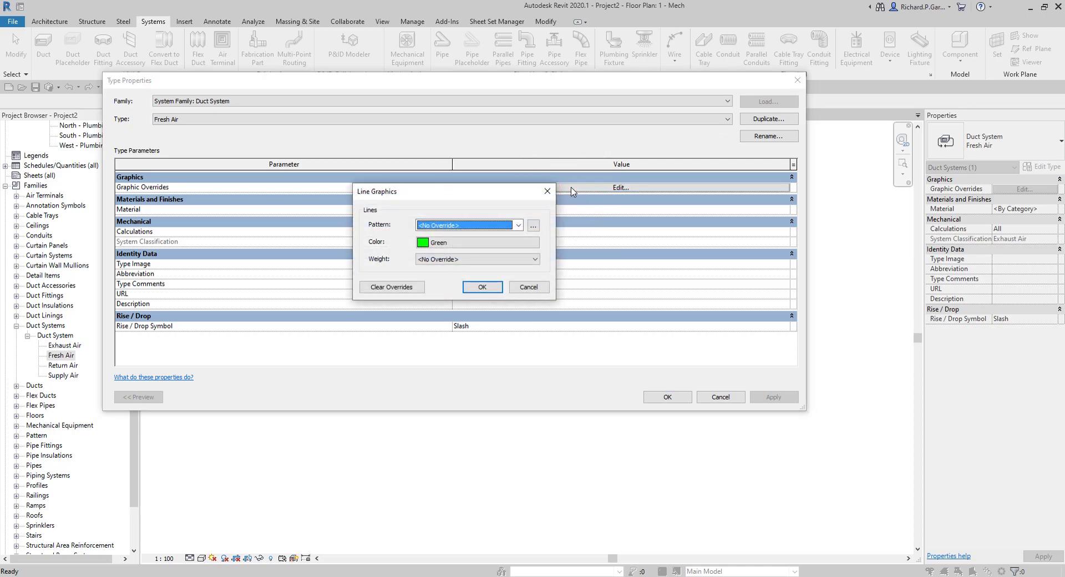
left_click(457, 247)
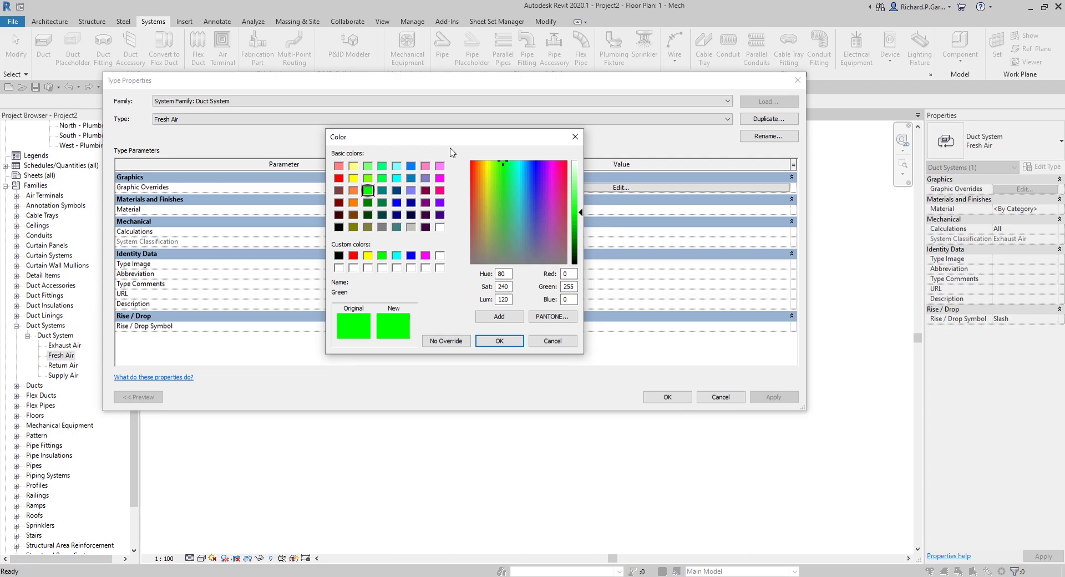
left_click(338, 192)
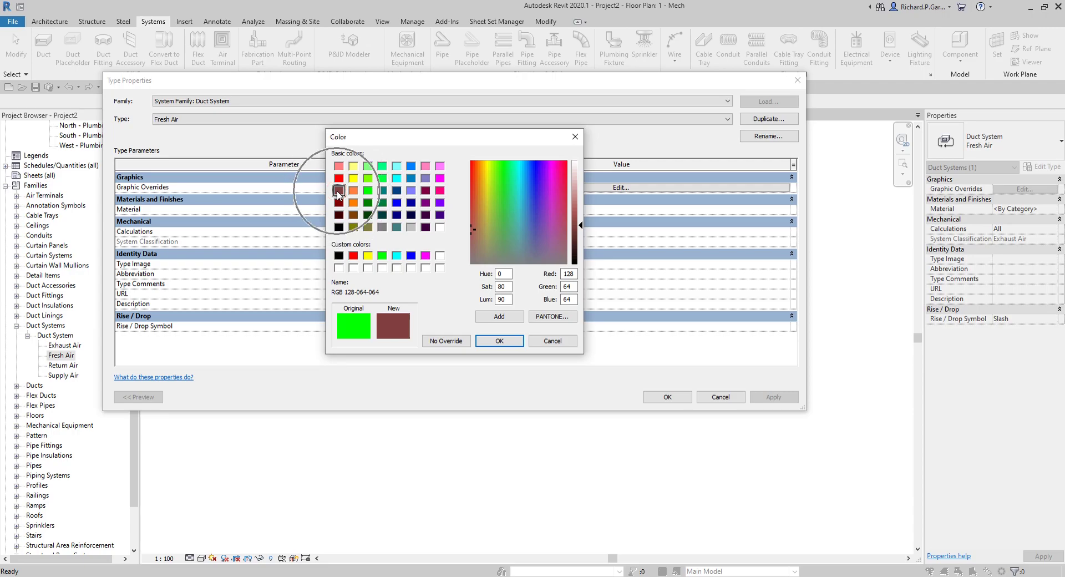
left_click(500, 341)
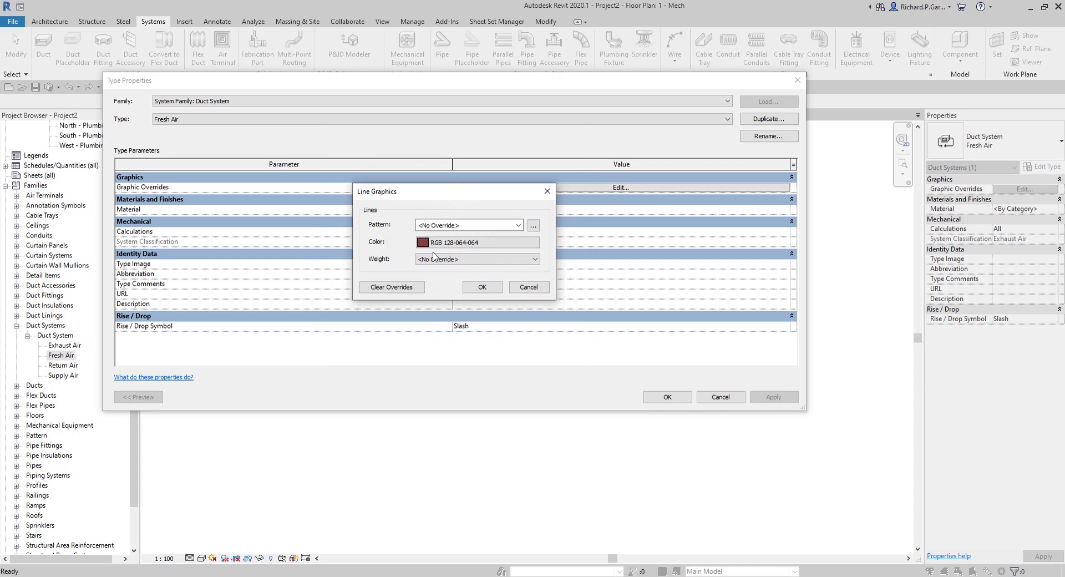
Set the Fresh Air override line pattern to Hidden and accept the line graphics.
left_click(448, 230)
left_click(448, 230)
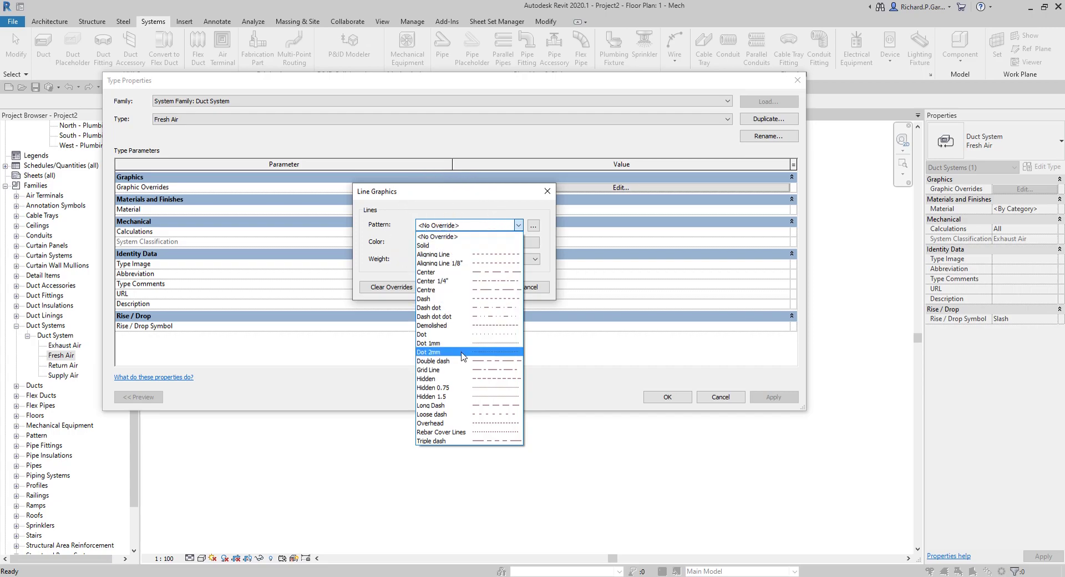
left_click(467, 379)
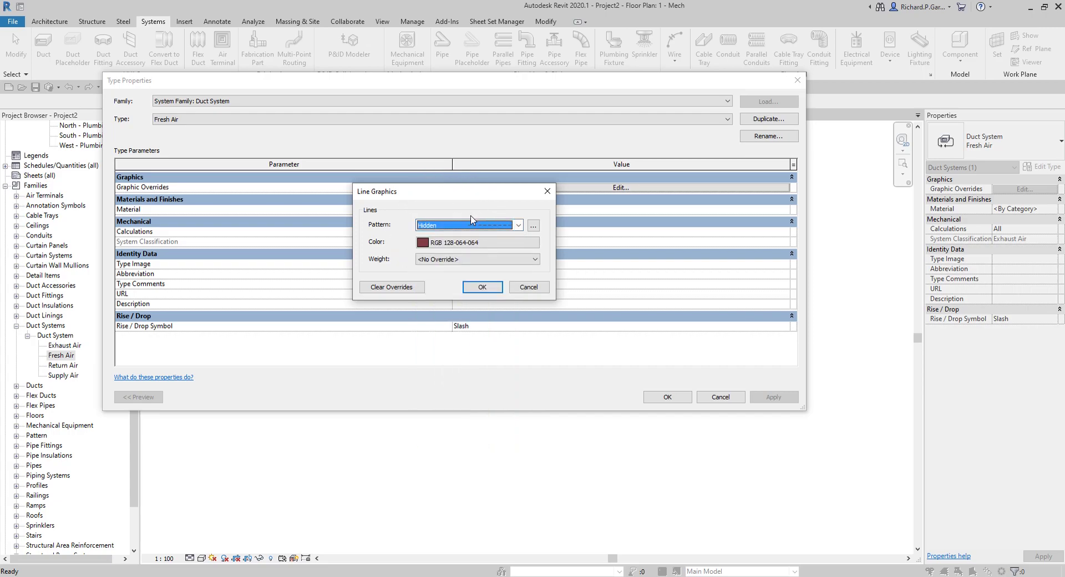
left_click(469, 259)
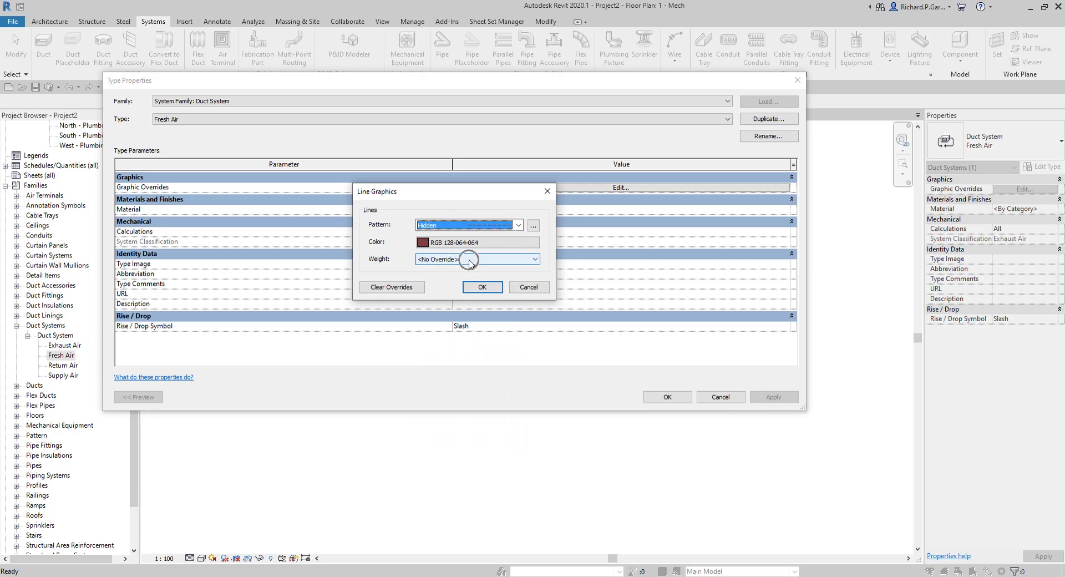
left_click(482, 288)
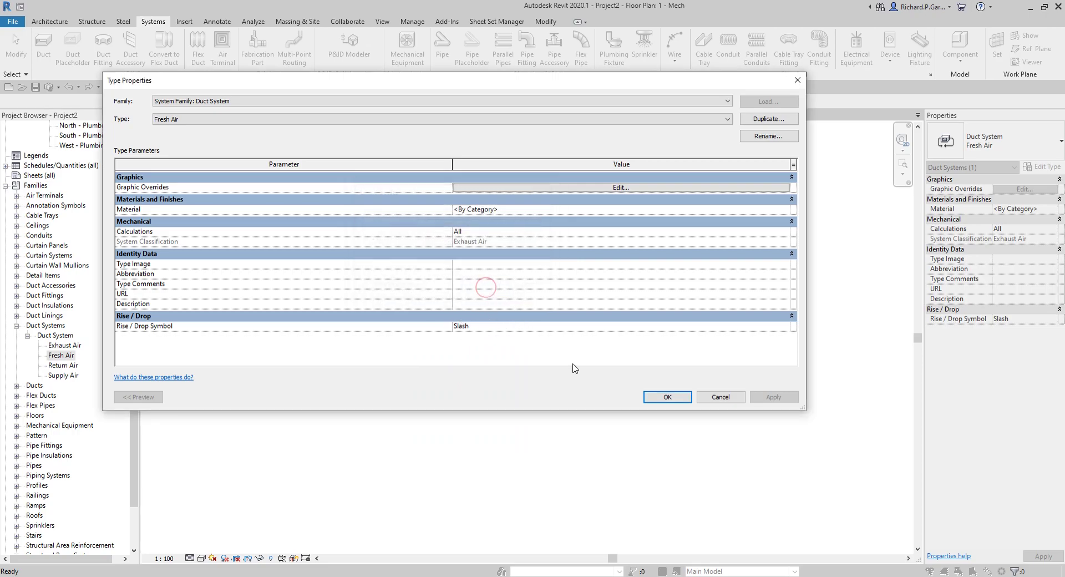
Accept the Fresh Air duct system type properties and return to the floor plan.
left_click(666, 397)
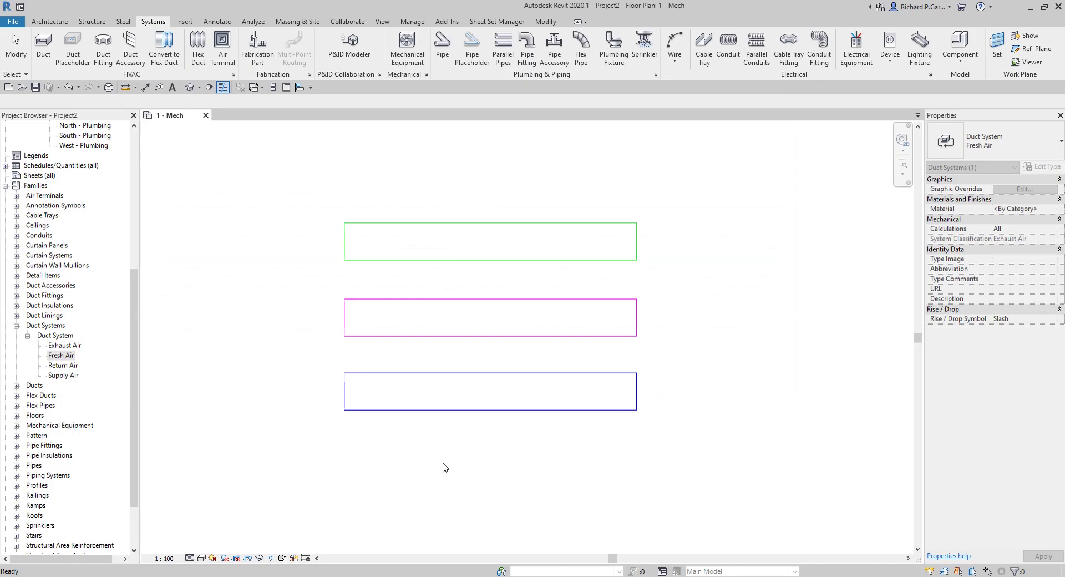
left_click(447, 422)
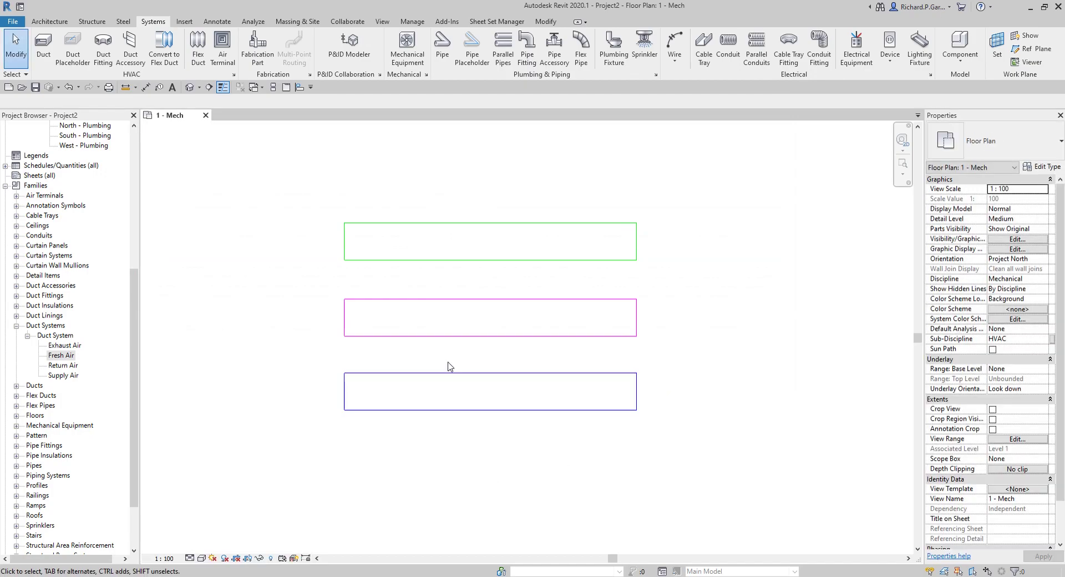
right_click(69, 360)
left_click(126, 321)
left_click(234, 157)
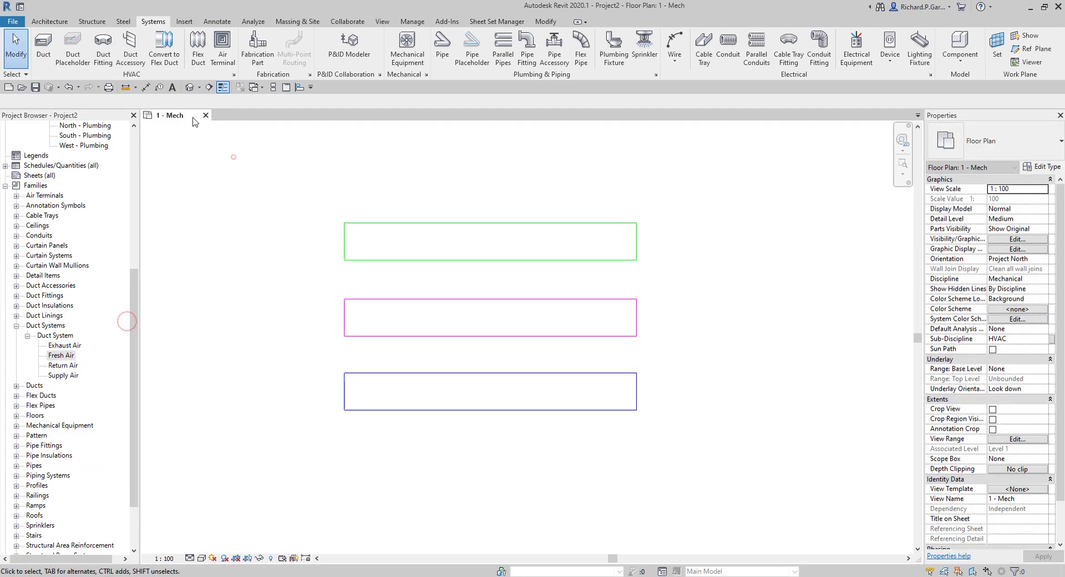
Draw a horizontal 300 x 300 duct with system type Fresh Air below the three existing ducts, aligned with their ends.
left_click(45, 44)
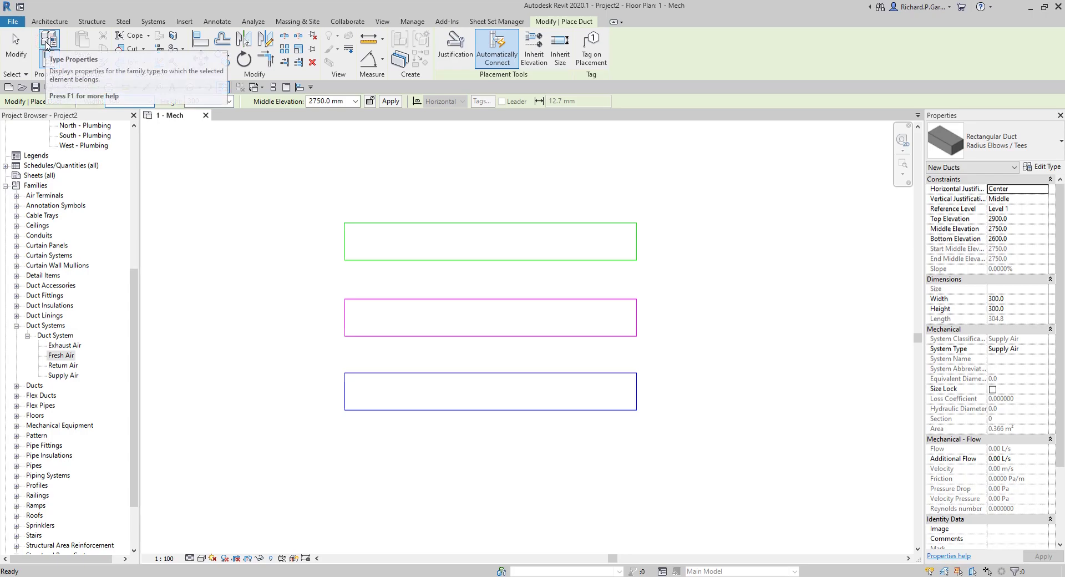
left_click(1044, 350)
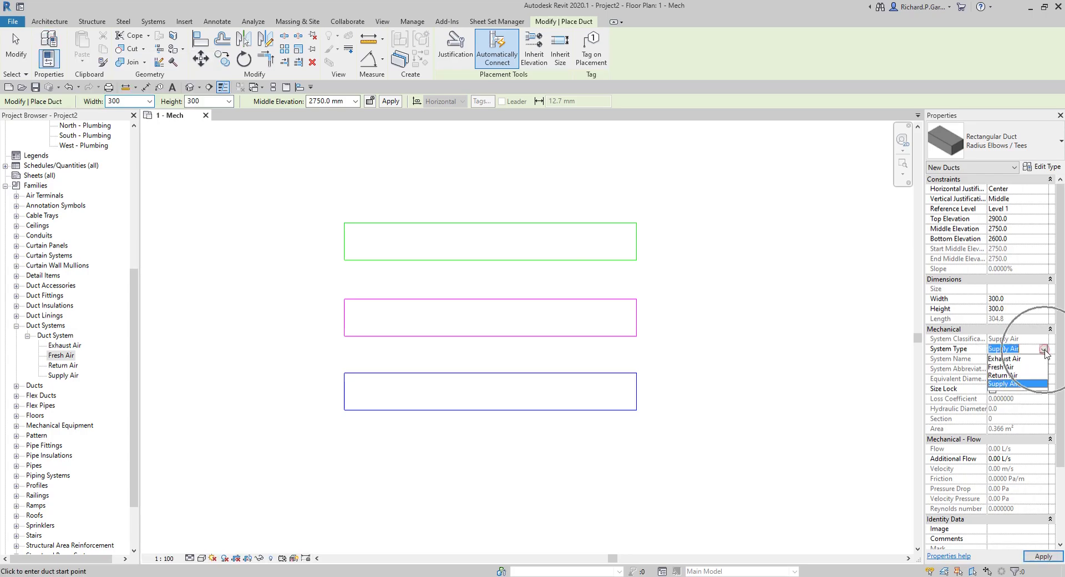
left_click(1004, 367)
scroll(678, 399, "down", 1)
middle_click_drag(677, 399, 634, 327)
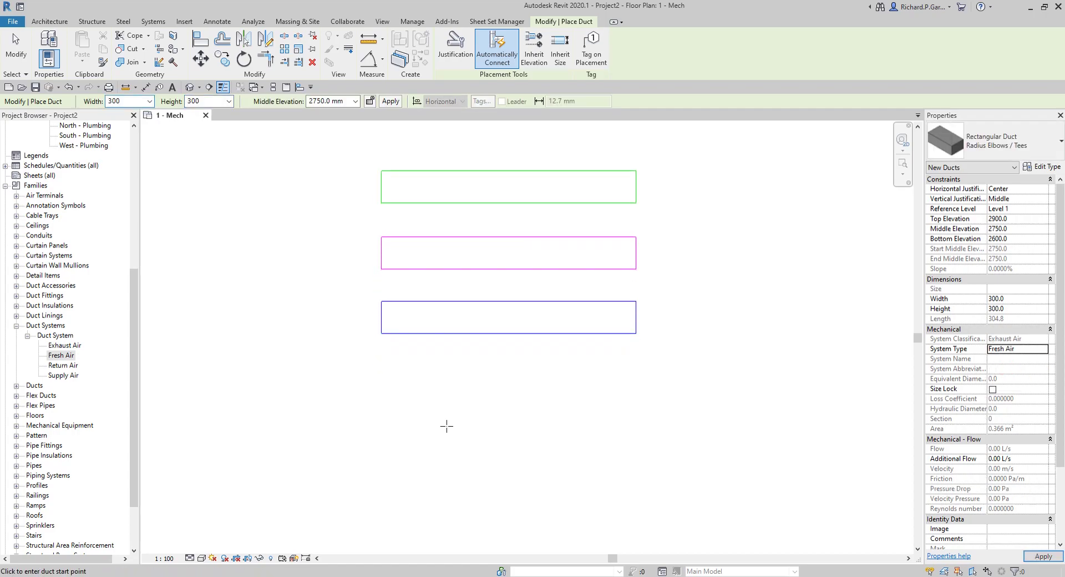
left_click(381, 388)
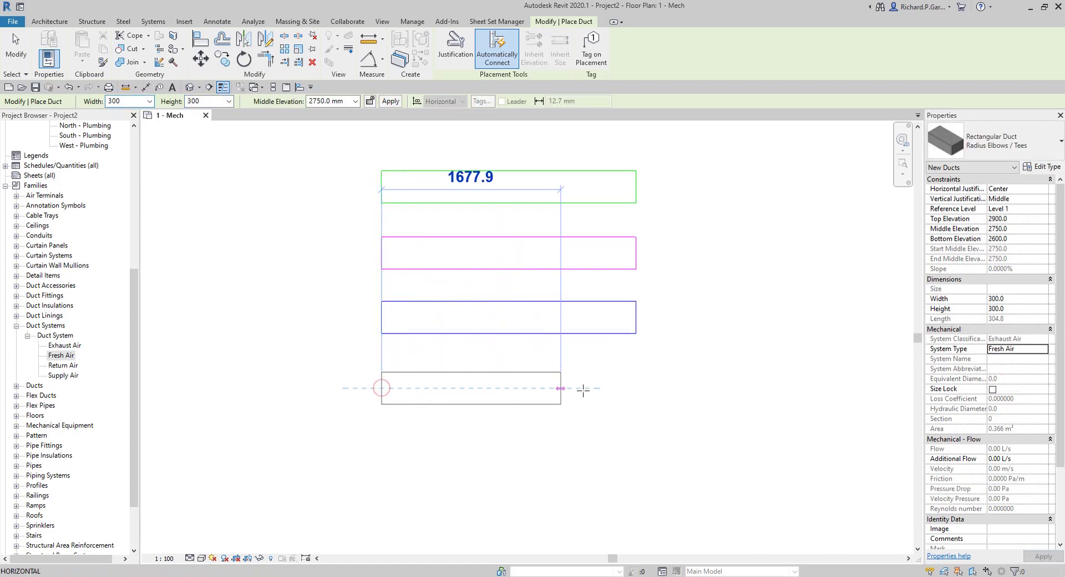
left_click(636, 388)
key("Escape")
key("Escape")
Set the scale of the Mech floor plan view to 1:50.
scroll(506, 367, "down", 3)
scroll(507, 368, "up", 1)
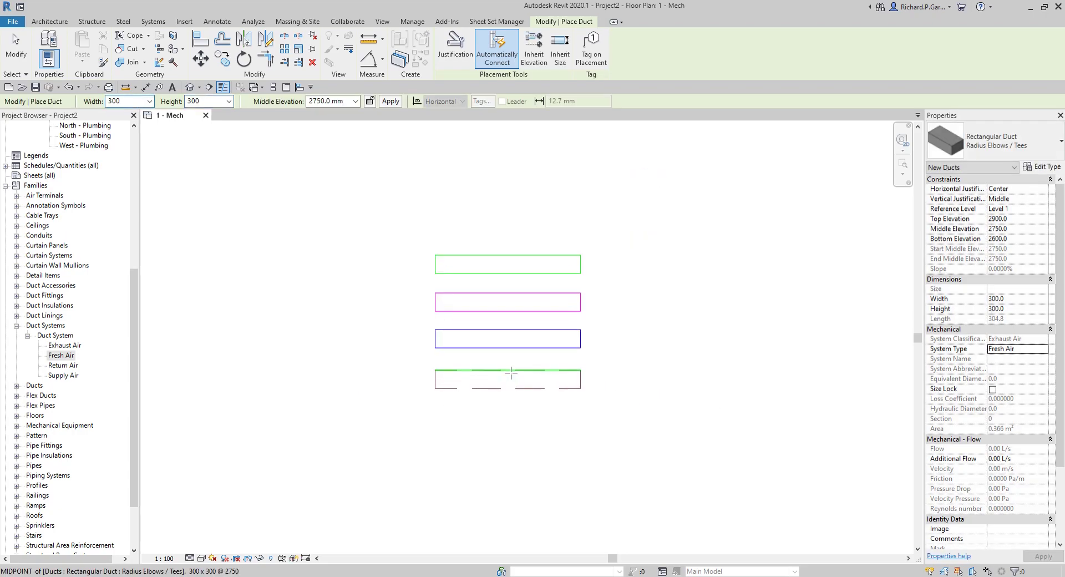
left_click(162, 560)
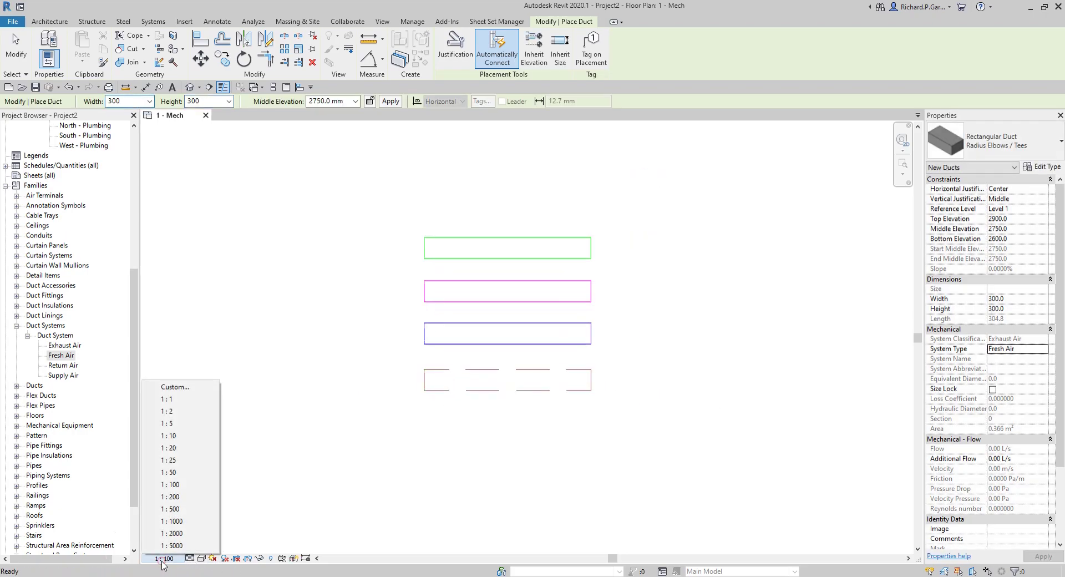
left_click(201, 477)
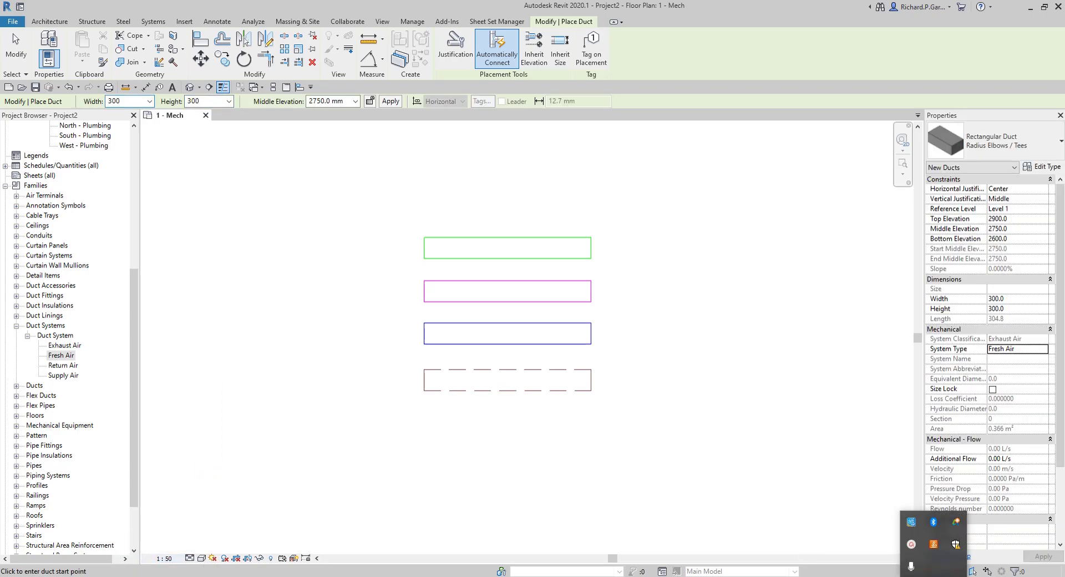
left_click(910, 548)
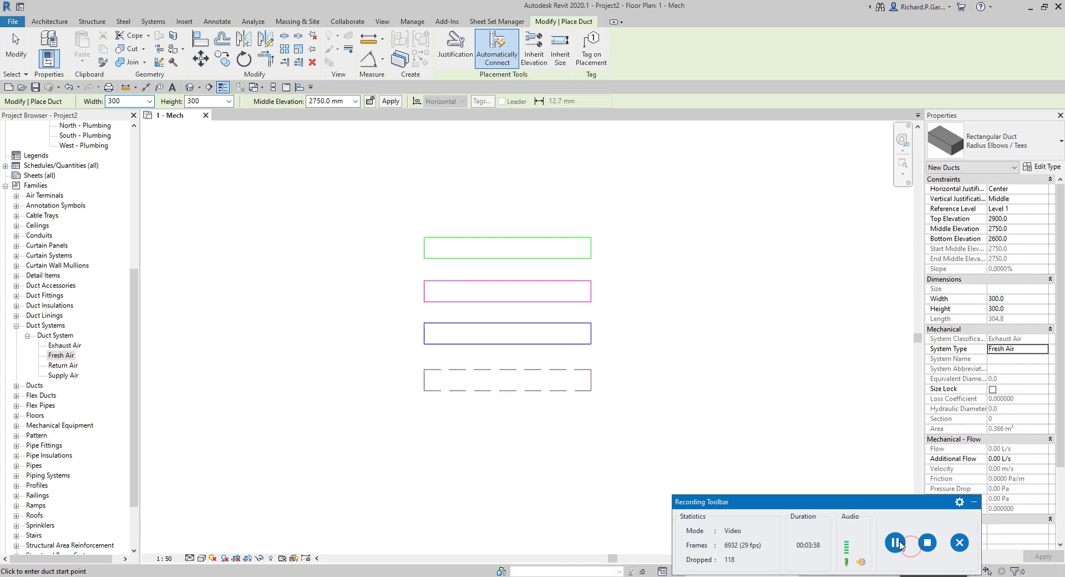
left_click(505, 442)
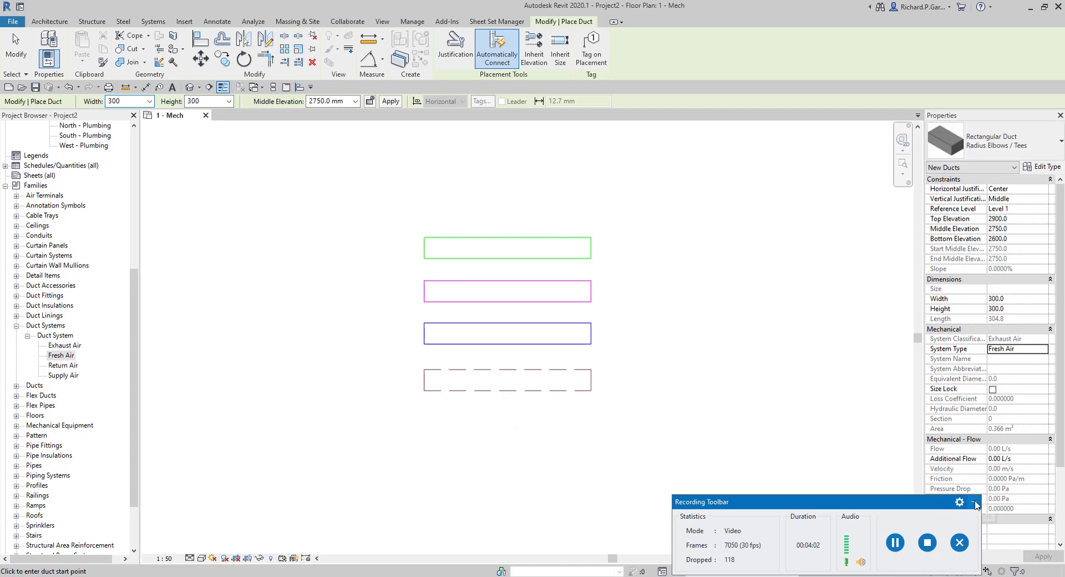
left_click(975, 503)
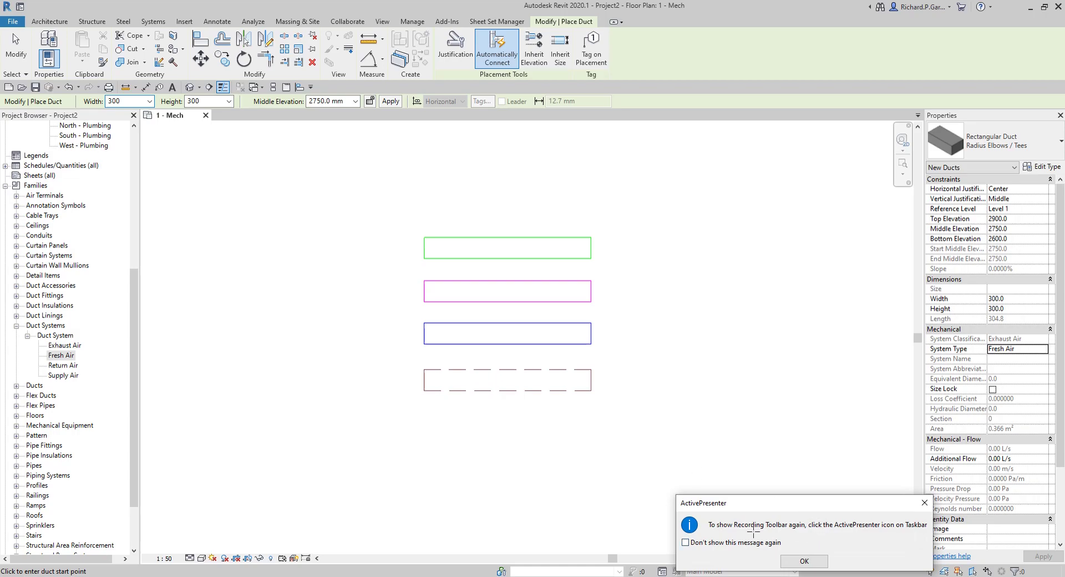
left_click(803, 560)
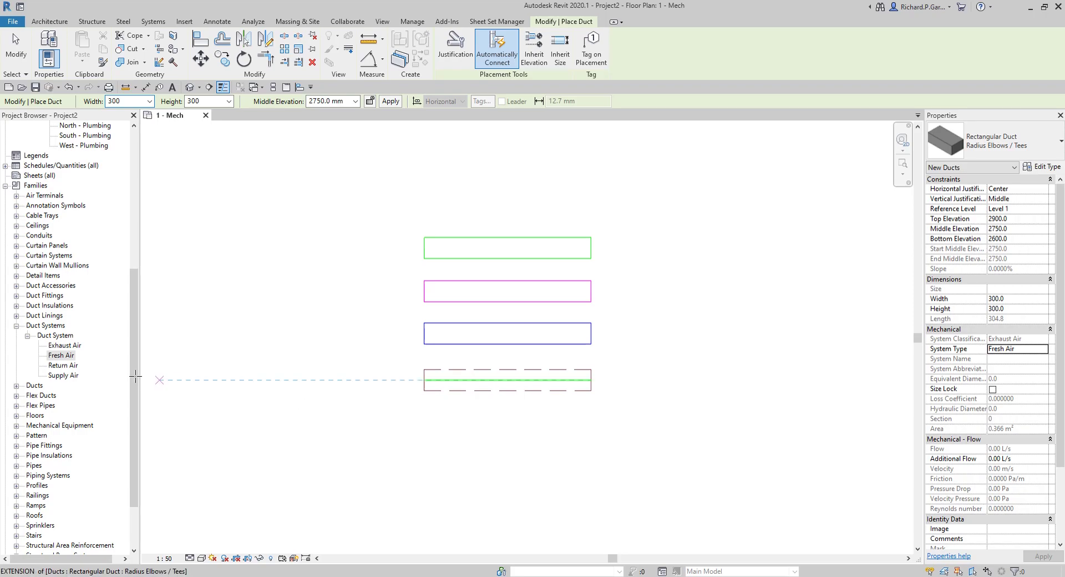
Duplicate the Exhaust Air duct system type in the Project Browser.
left_click(60, 336)
right_click(60, 336)
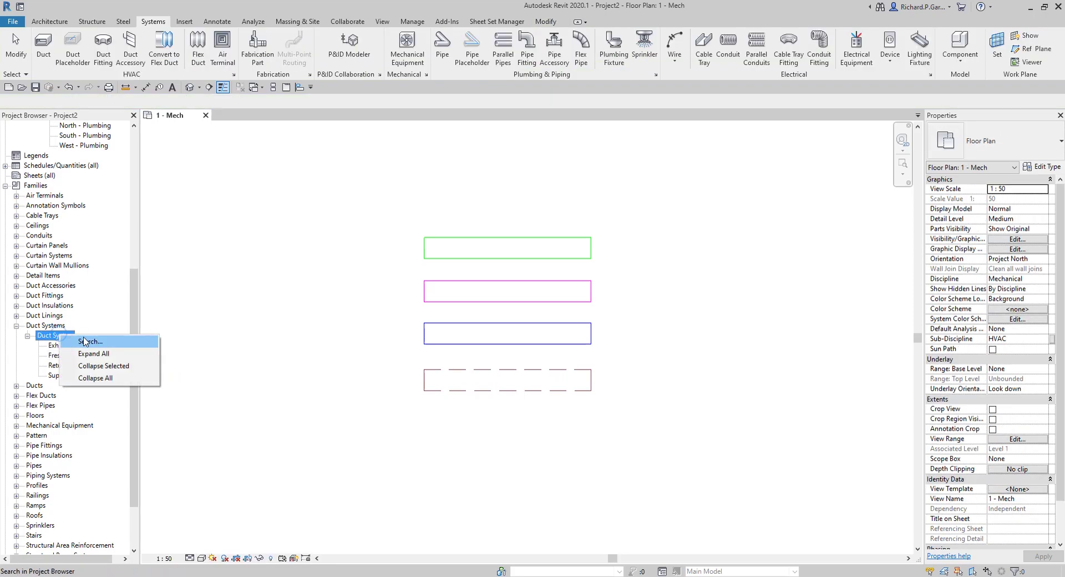
right_click(55, 346)
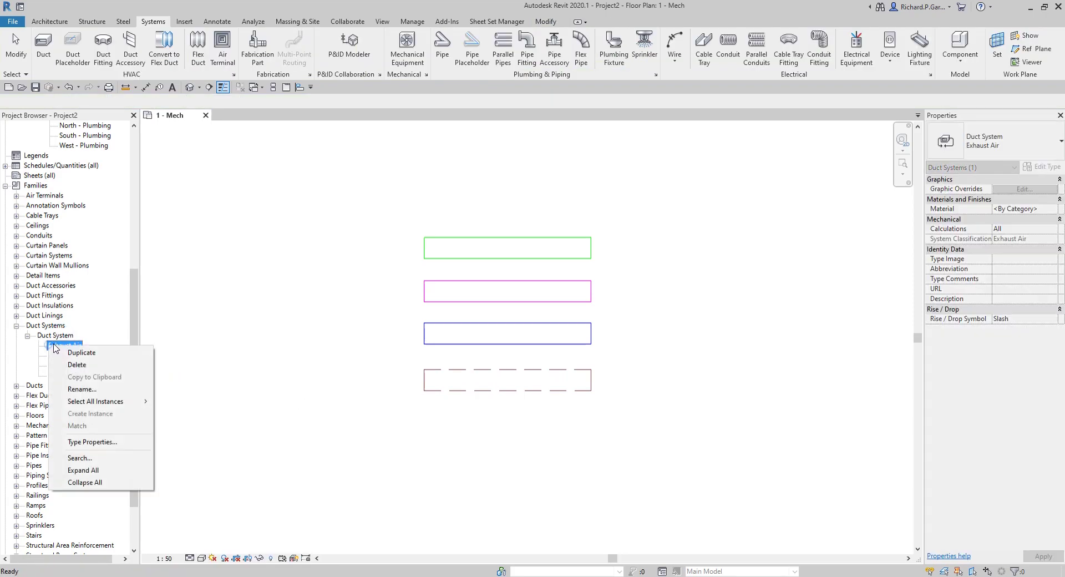
left_click(81, 353)
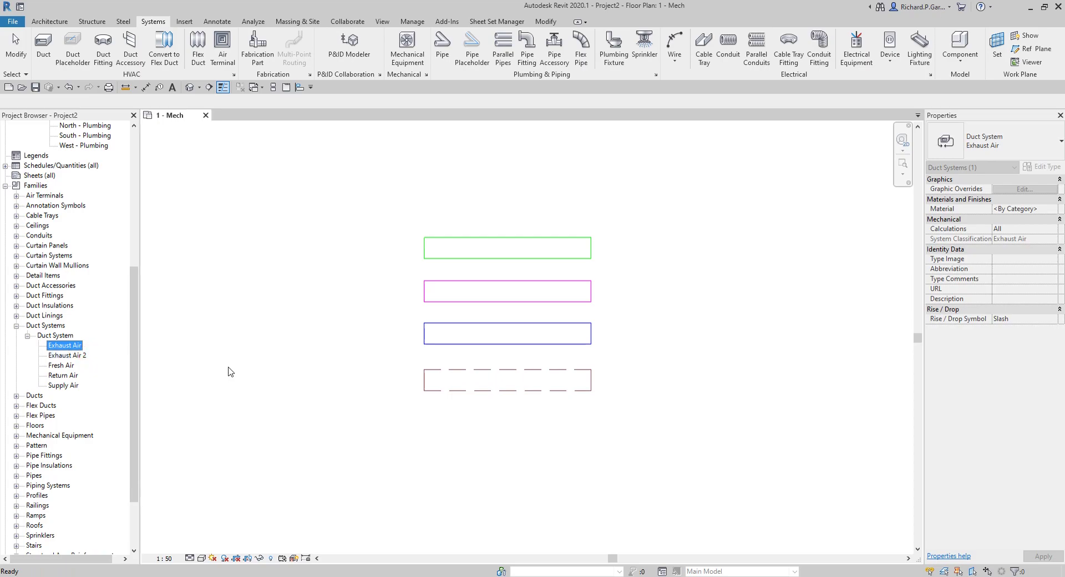
Rename the duplicated Exhaust Air type as Kitchen Supply Air.
left_click(62, 355)
right_click(60, 356)
left_click(90, 400)
type("Kitchen Supply Air")
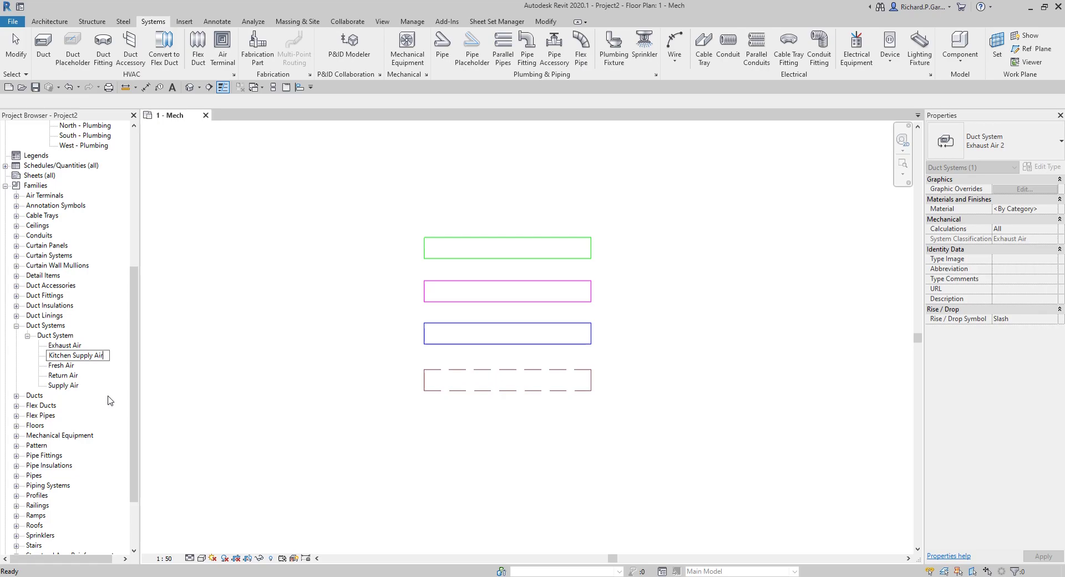
key("Return")
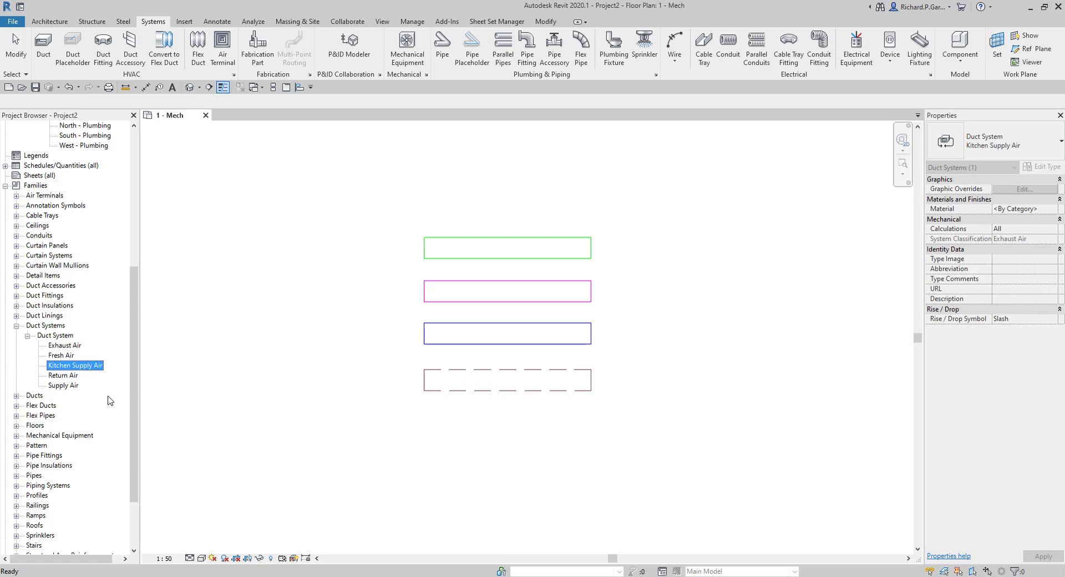
In the Kitchen Supply Air type properties, set the graphic override line color to RGB 255-128-000 and accept the changes.
right_click(85, 366)
left_click(136, 459)
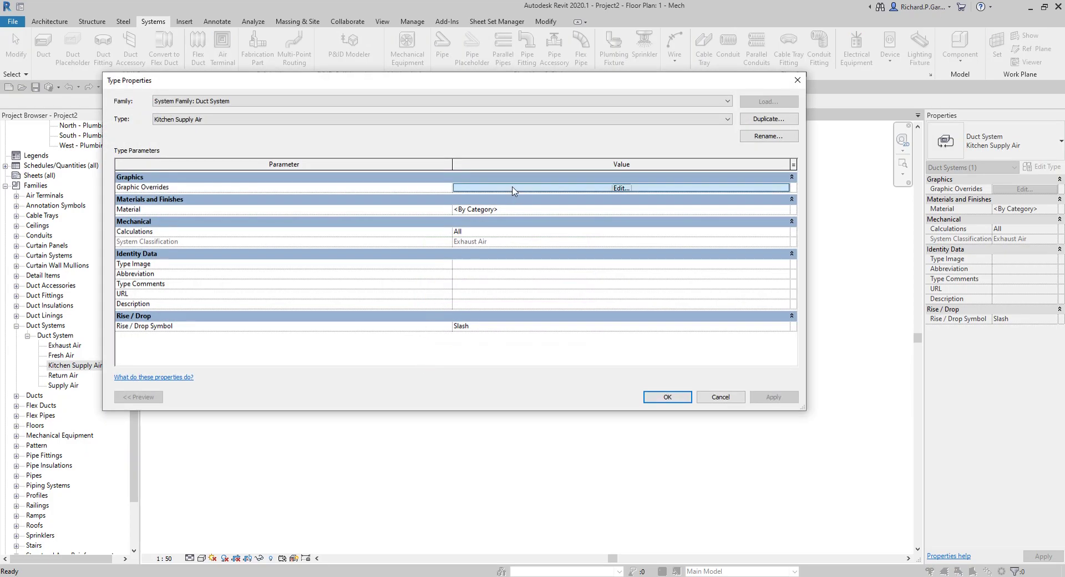
left_click(513, 188)
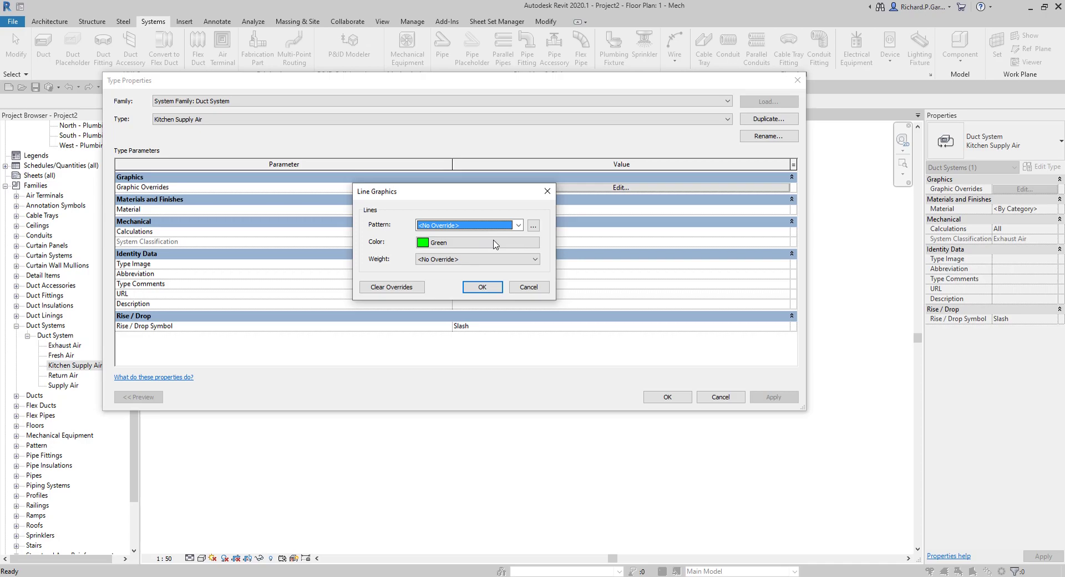
left_click(449, 244)
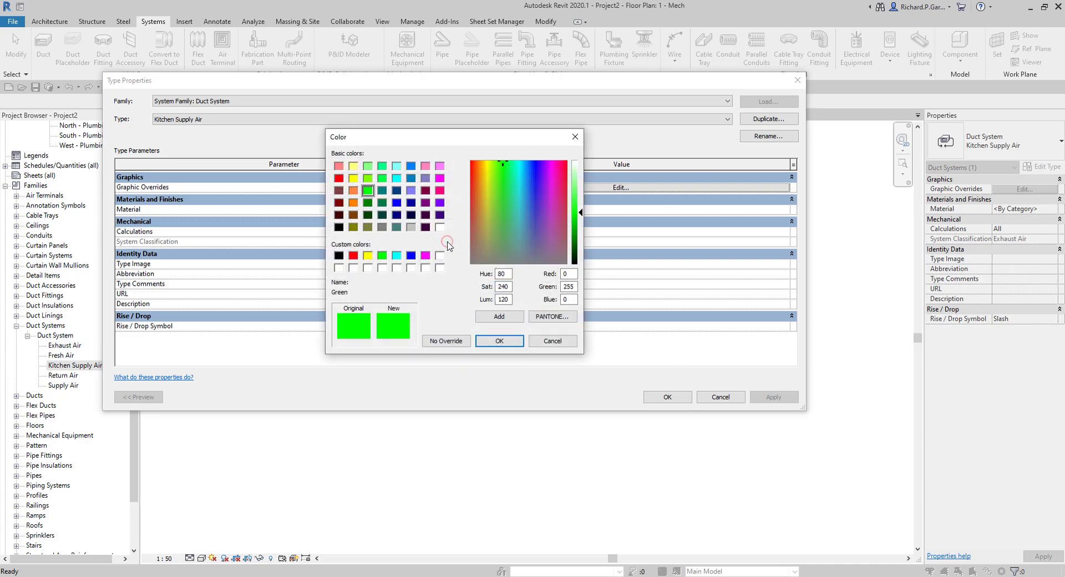
left_click(353, 203)
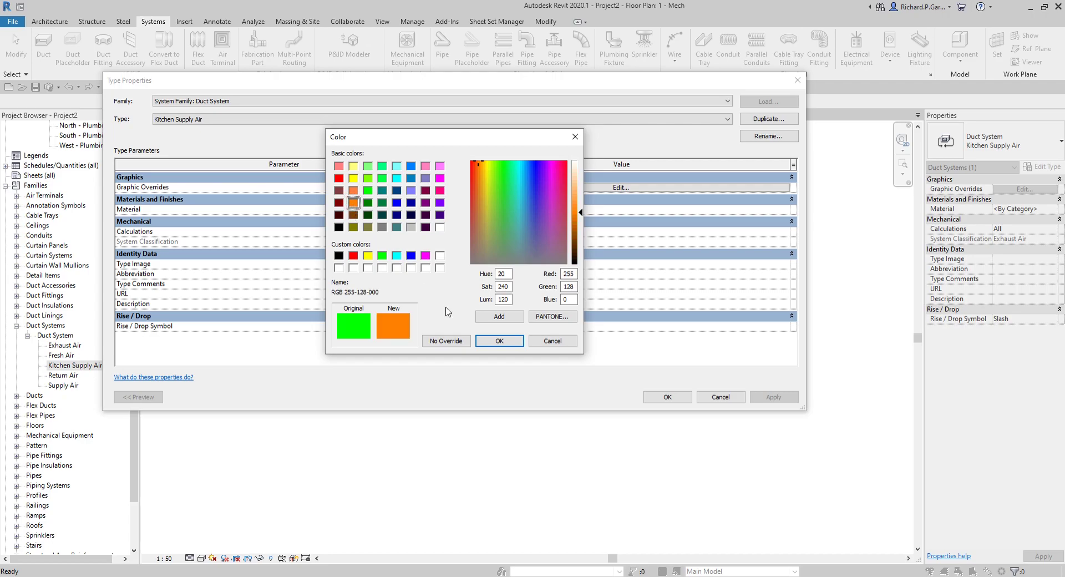
left_click(496, 340)
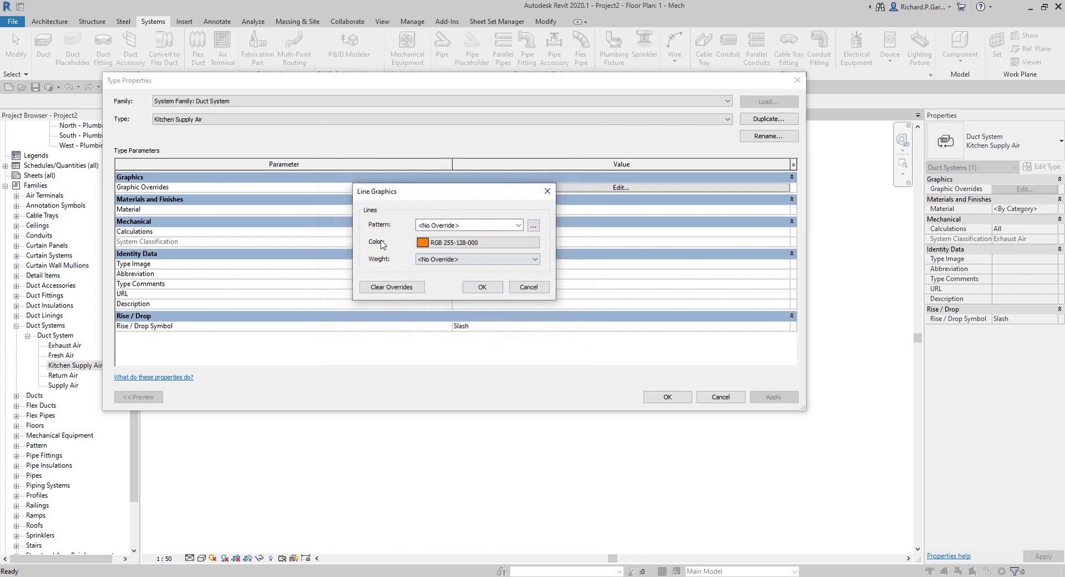
left_click(480, 287)
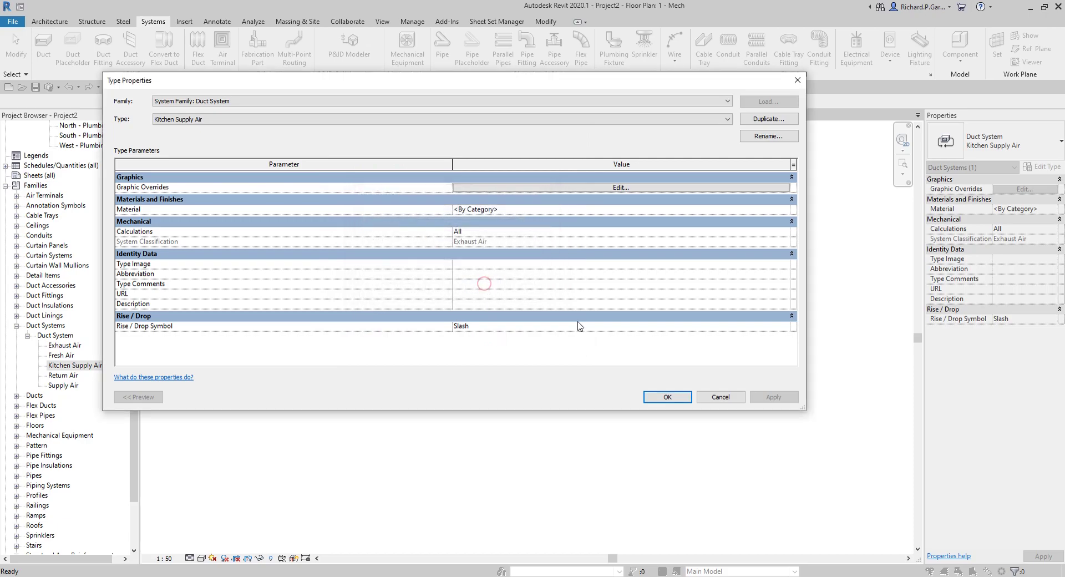
left_click(655, 396)
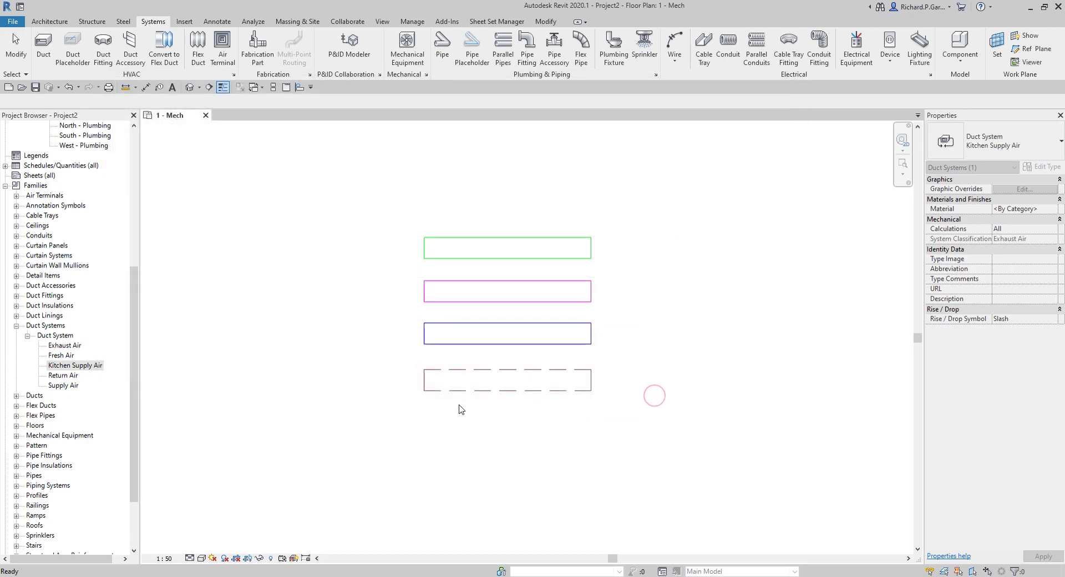
Try to draw a duct with system type Kitchen Supply Air below the Fresh Air duct.
left_click(44, 45)
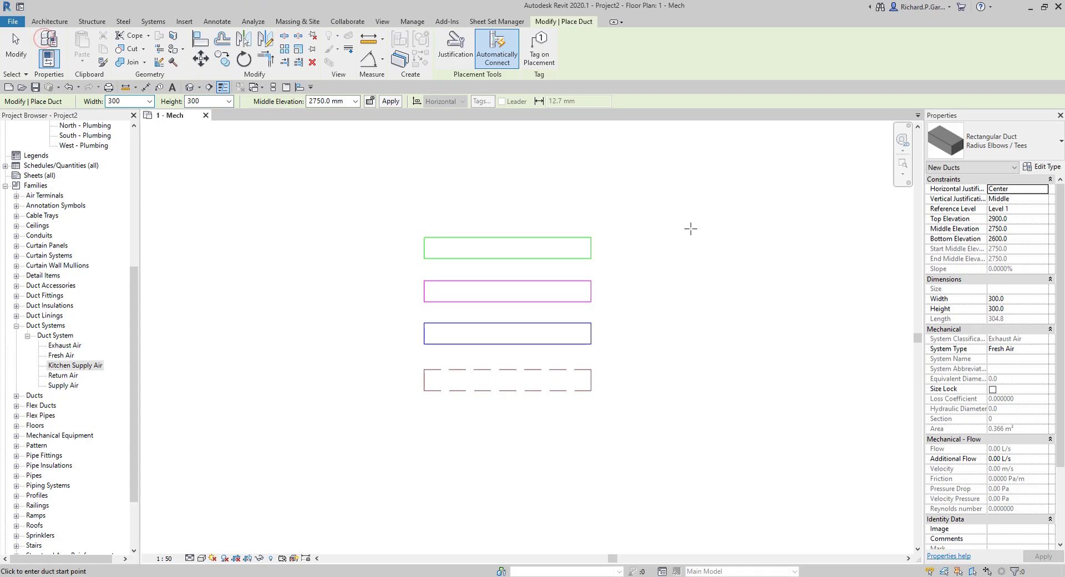
left_click(1045, 349)
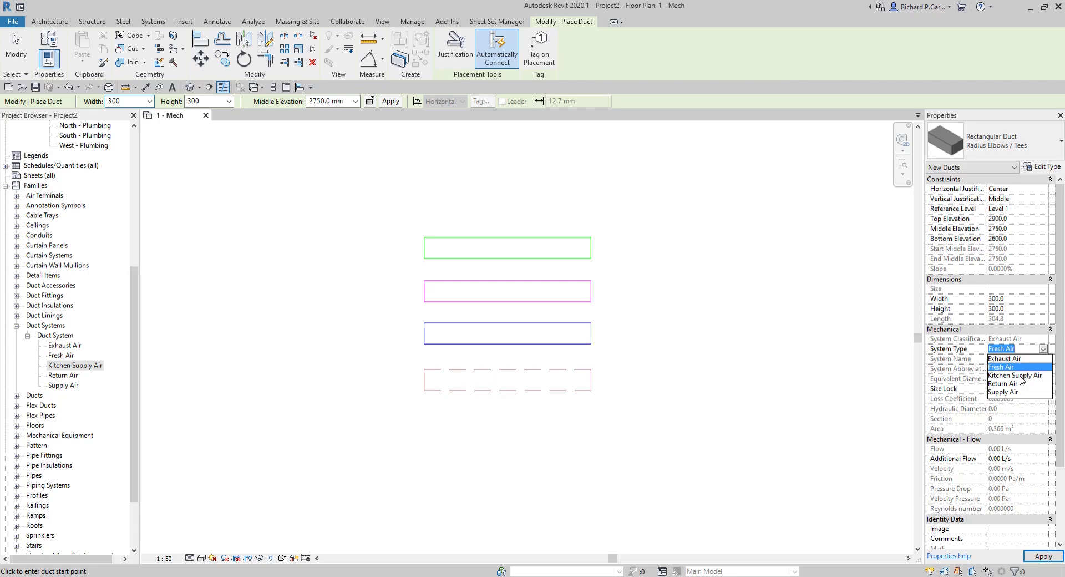
left_click(1021, 376)
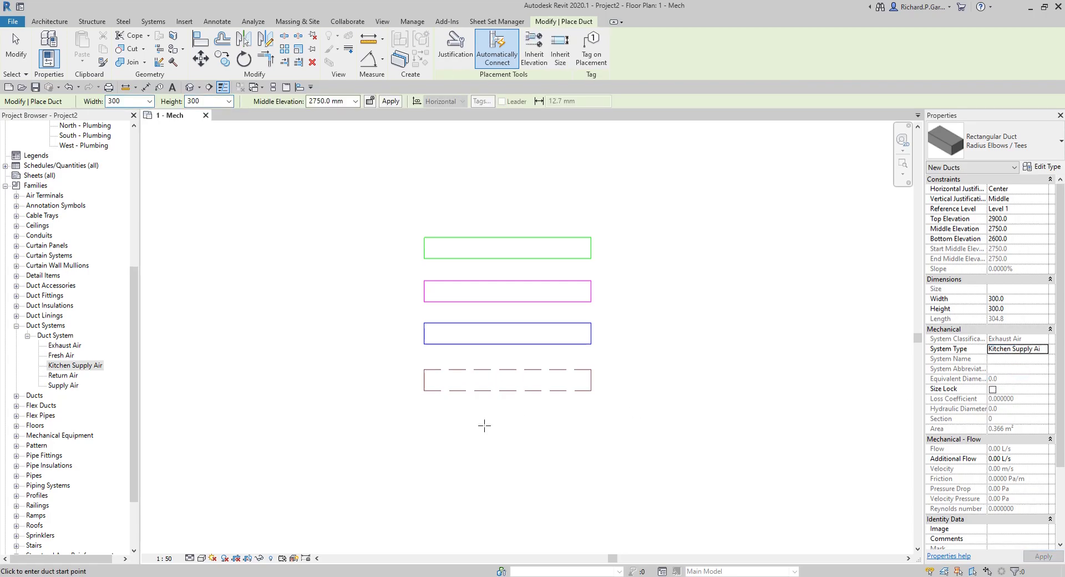
left_click(423, 428)
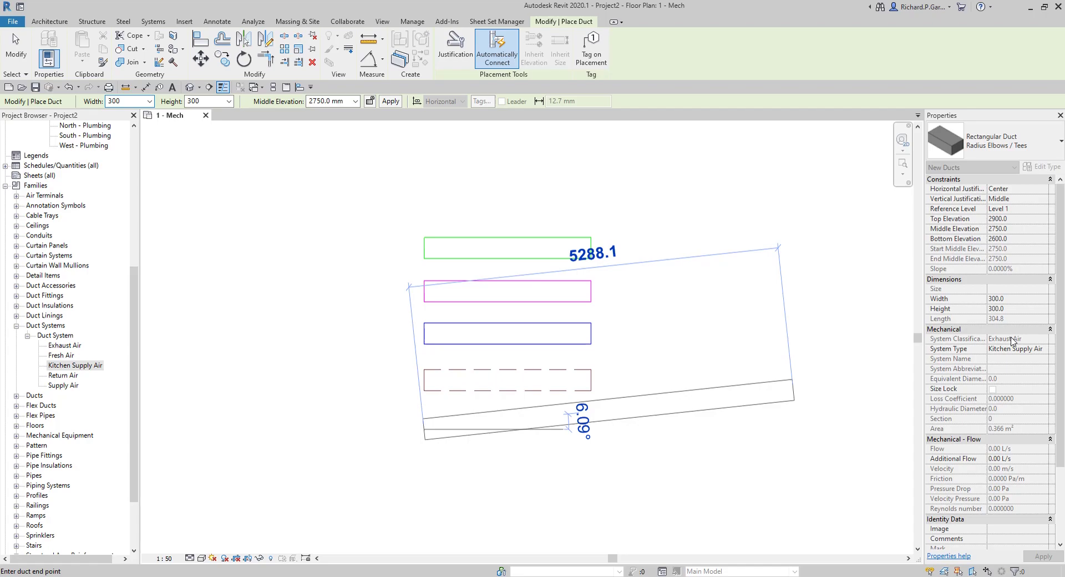
key("Escape")
key("Escape")
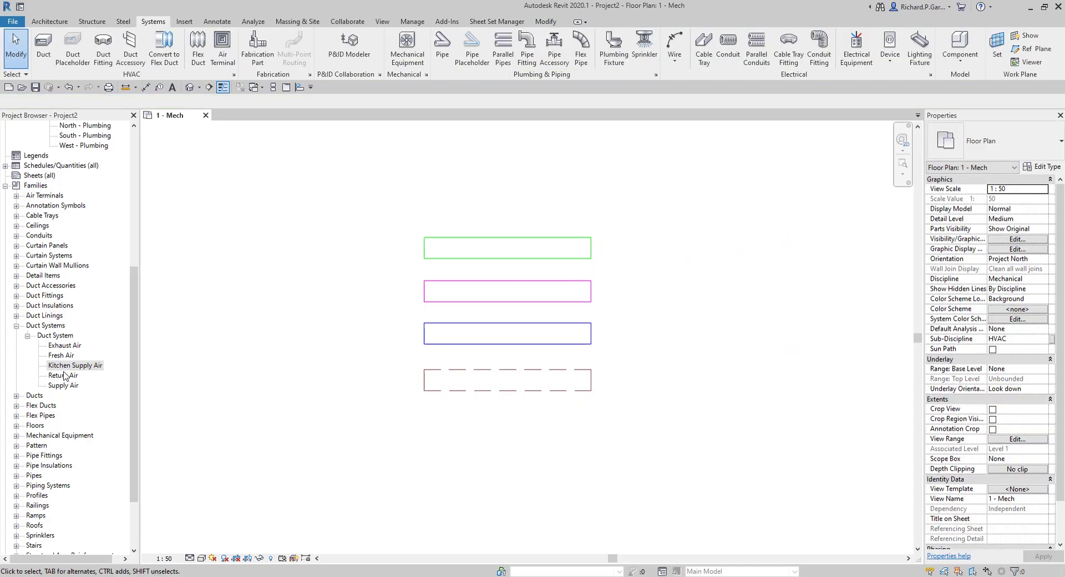
Delete the Kitchen Supply Air duct system type from the Project Browser.
right_click(64, 366)
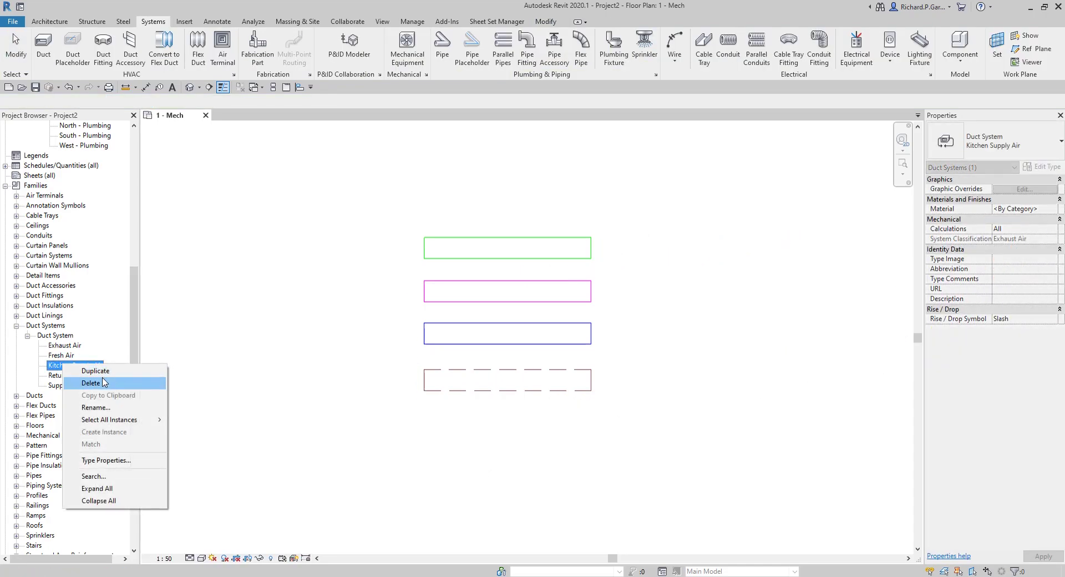
left_click(91, 383)
Duplicate the Supply Air duct system type and rename the copy as Kitchen Supply Air.
right_click(69, 376)
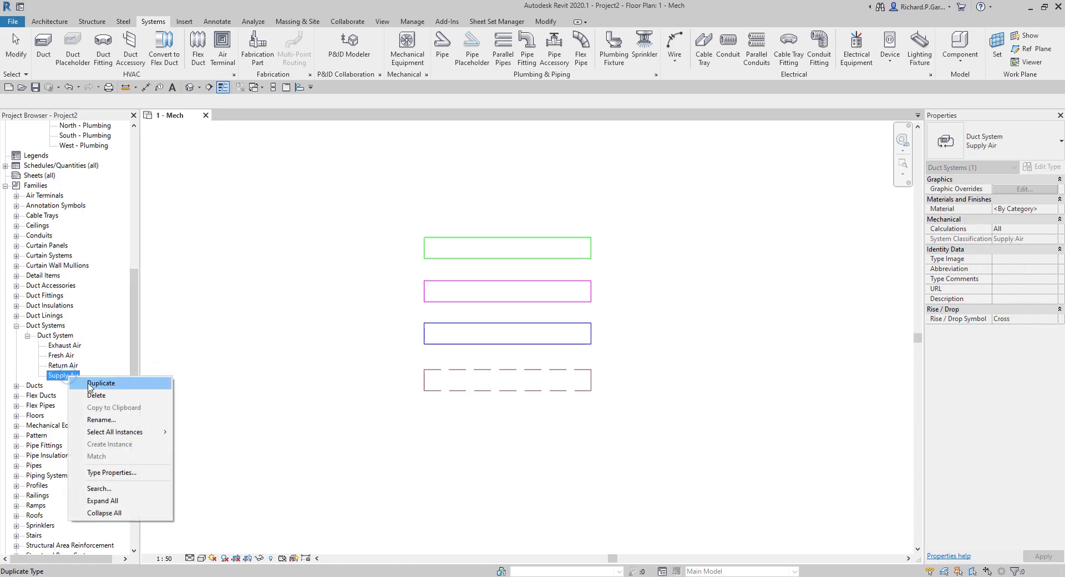
left_click(101, 384)
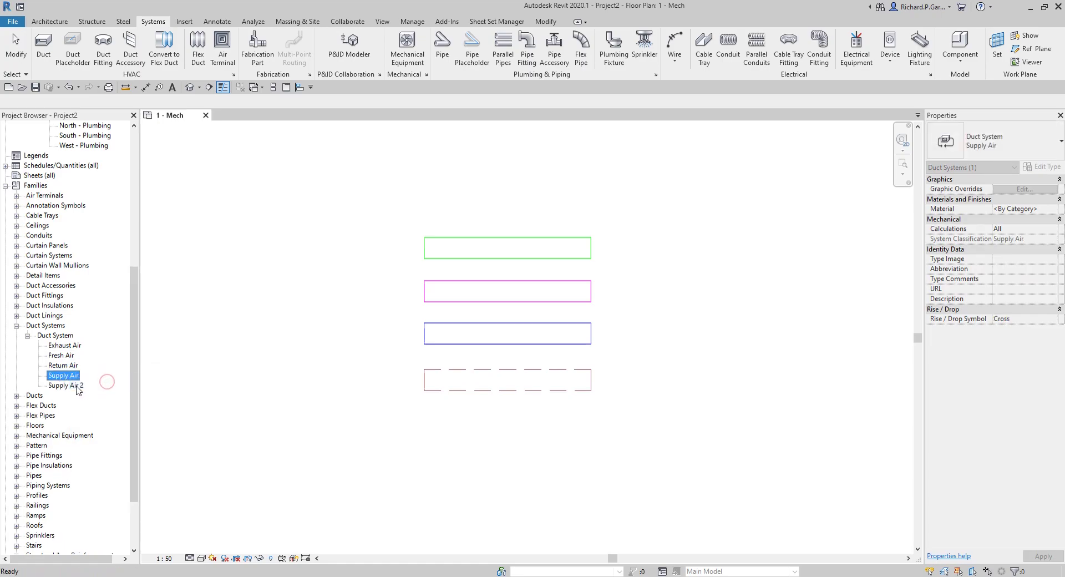
right_click(73, 386)
left_click(118, 431)
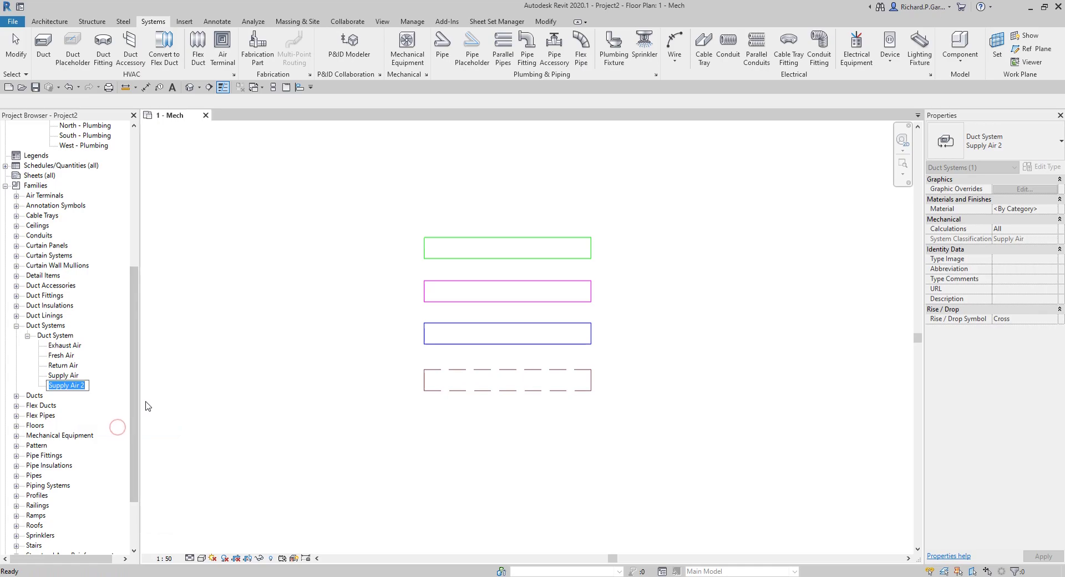
type("L")
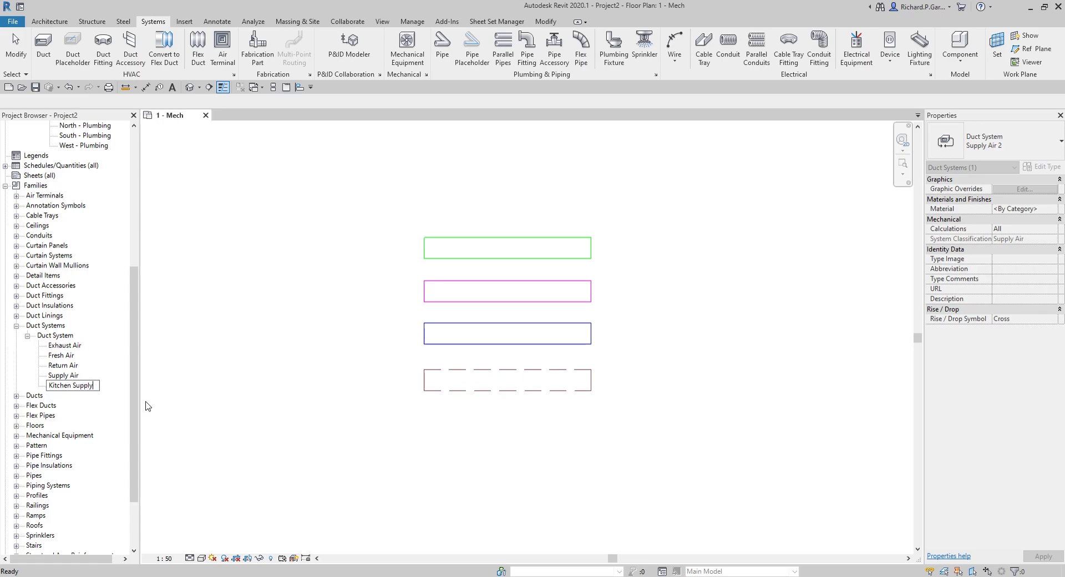
type("itchen Supply Air")
key("Return")
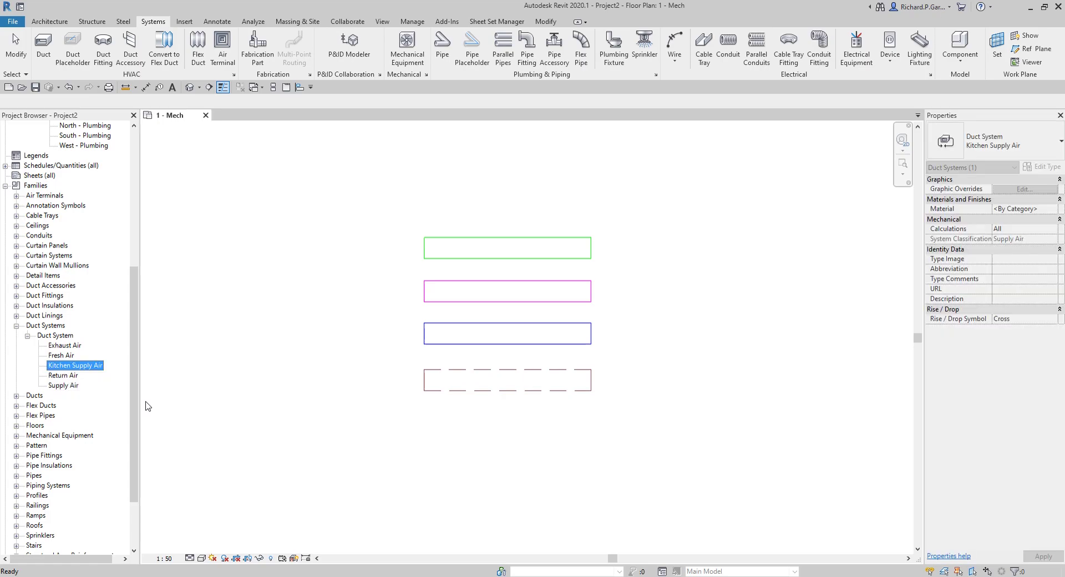
Override the Kitchen Supply Air duct system type's line color with RGB 255-128-000 and accept its type properties.
right_click(97, 365)
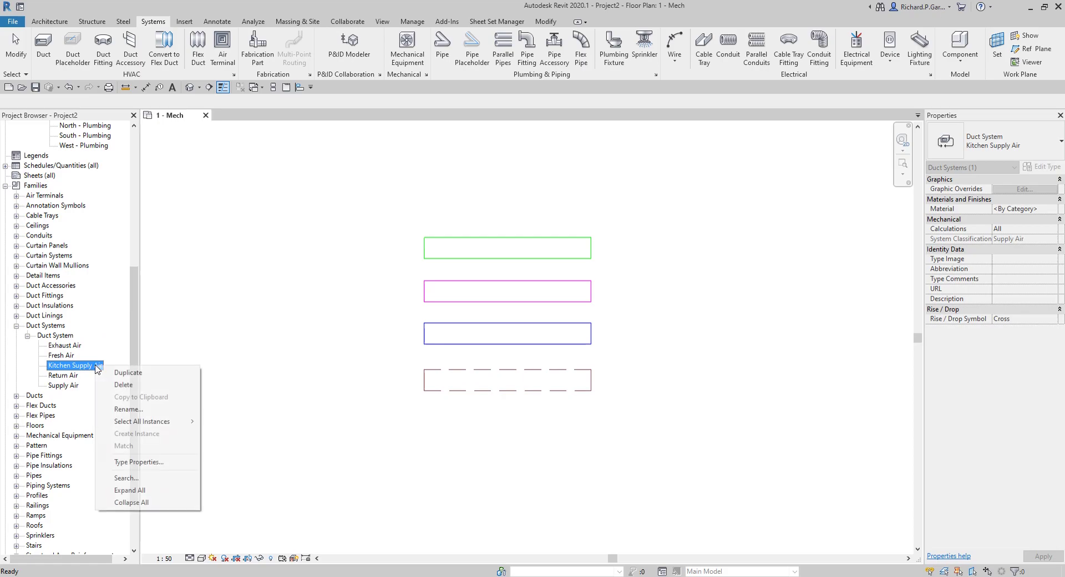
left_click(160, 467)
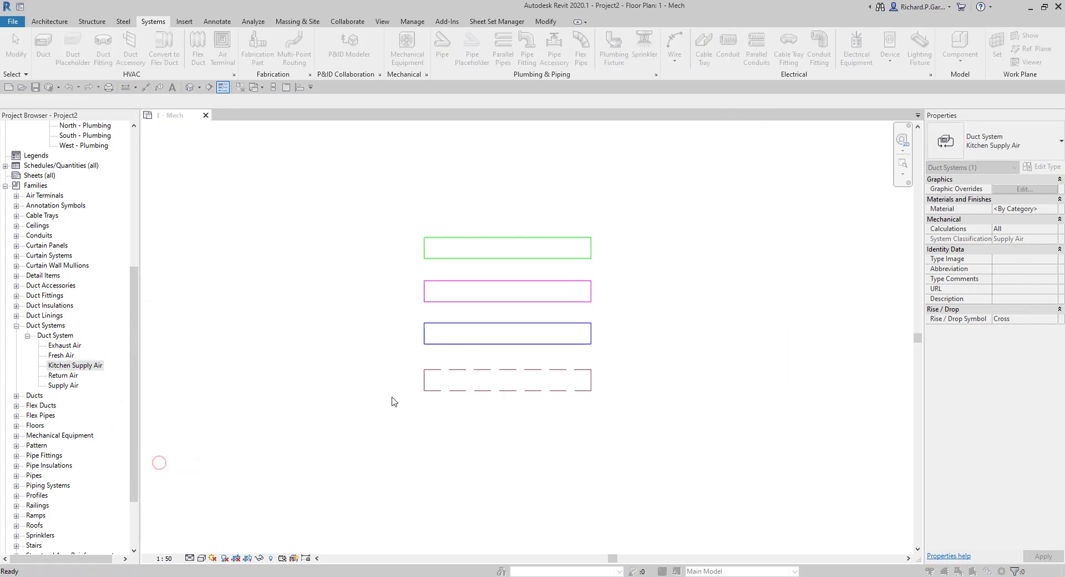
left_click(528, 187)
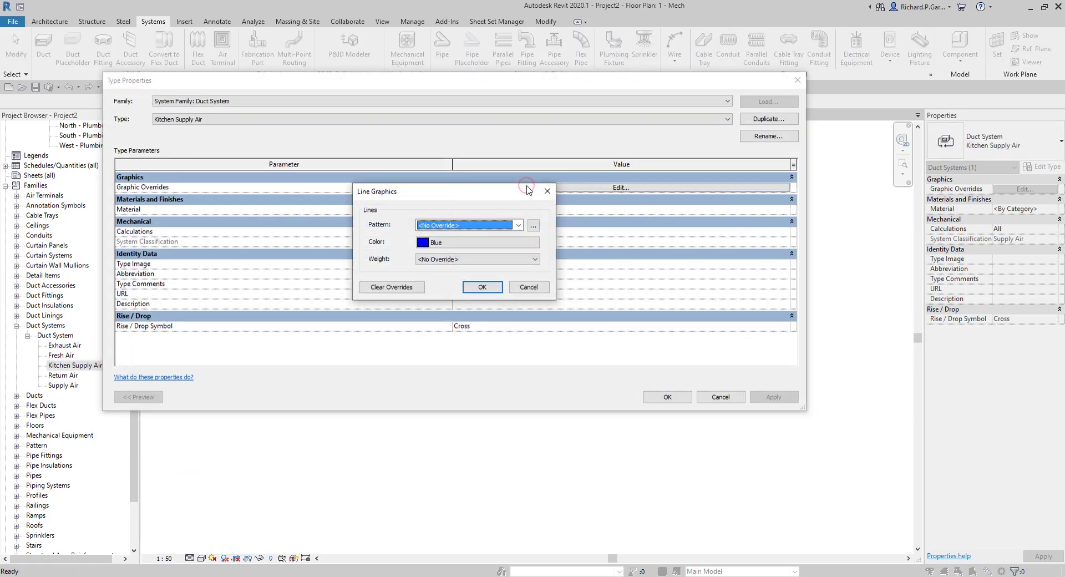
left_click(421, 243)
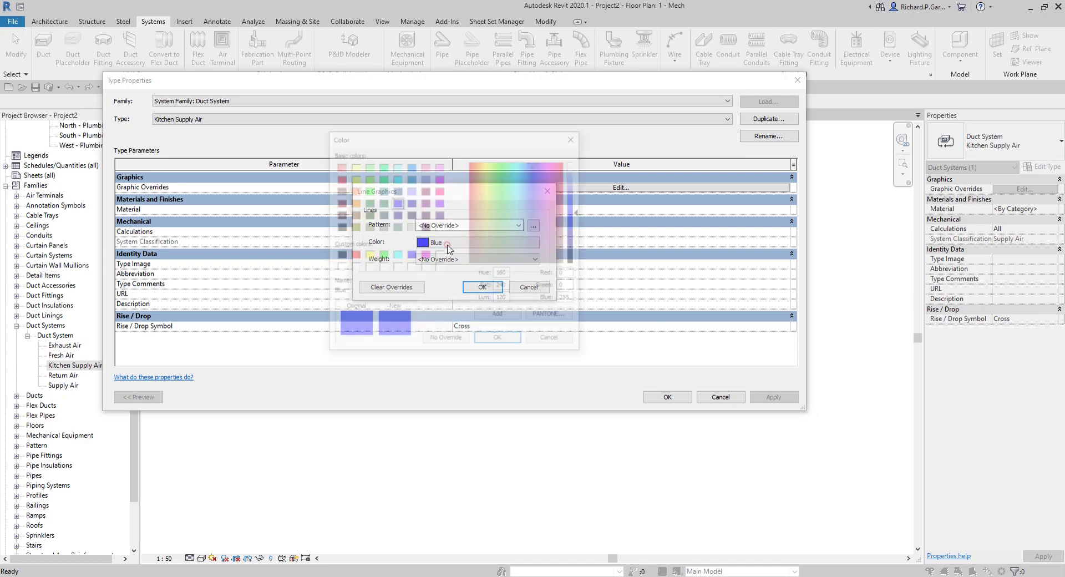
left_click(351, 204)
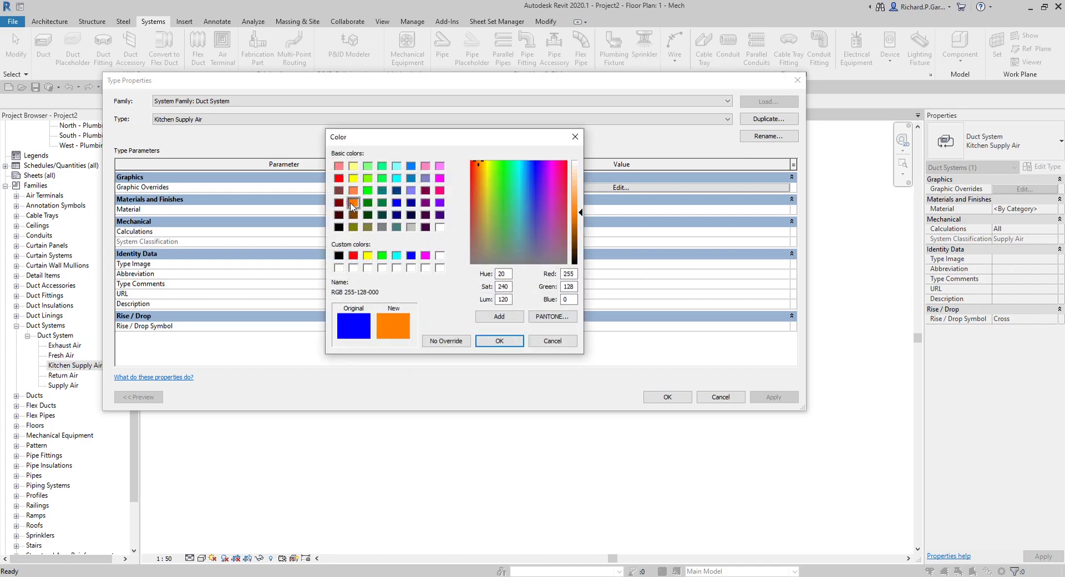
left_click(495, 341)
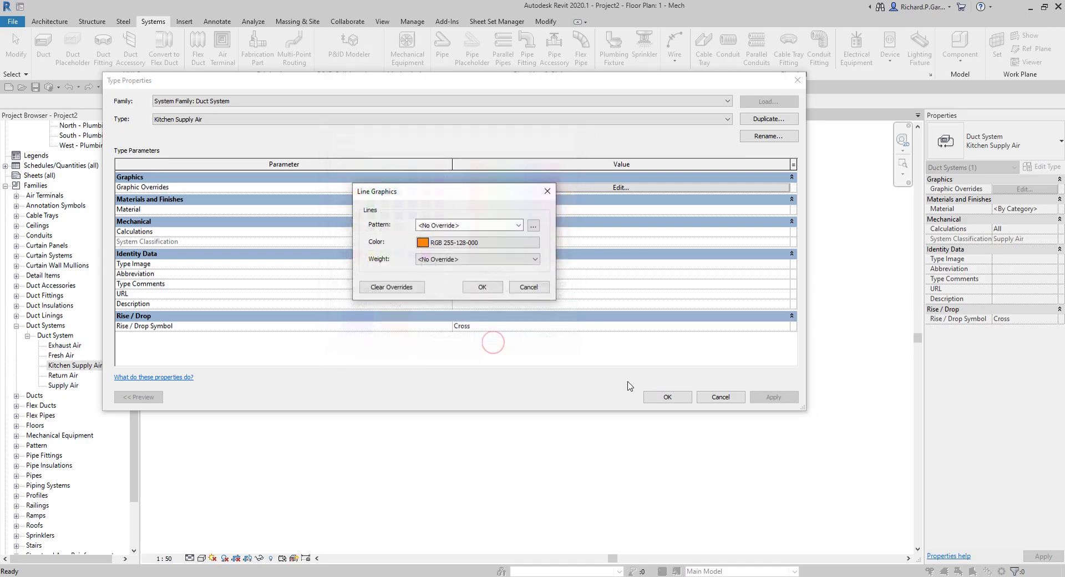
left_click(481, 286)
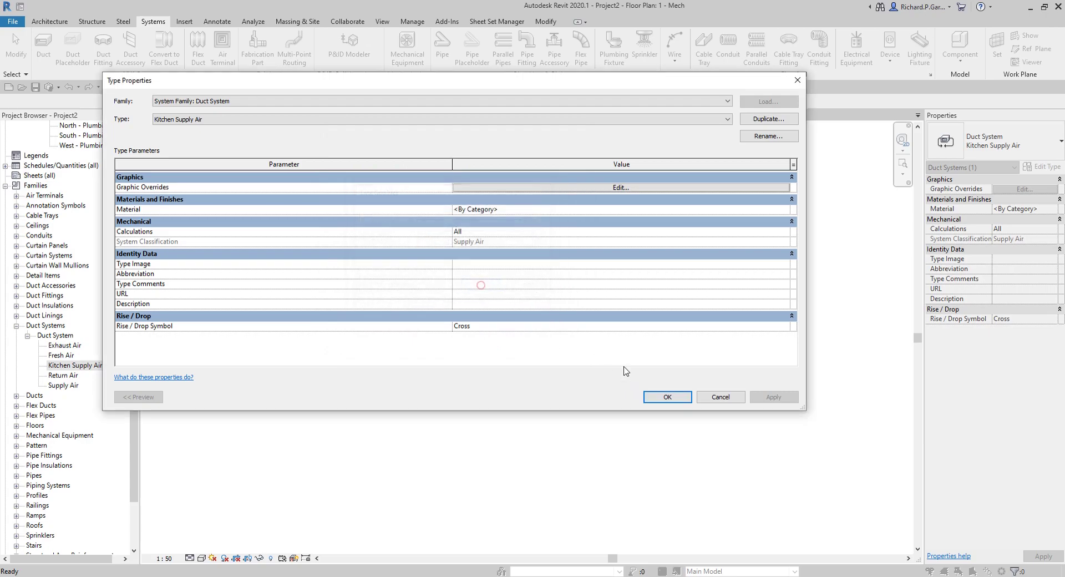
left_click(665, 397)
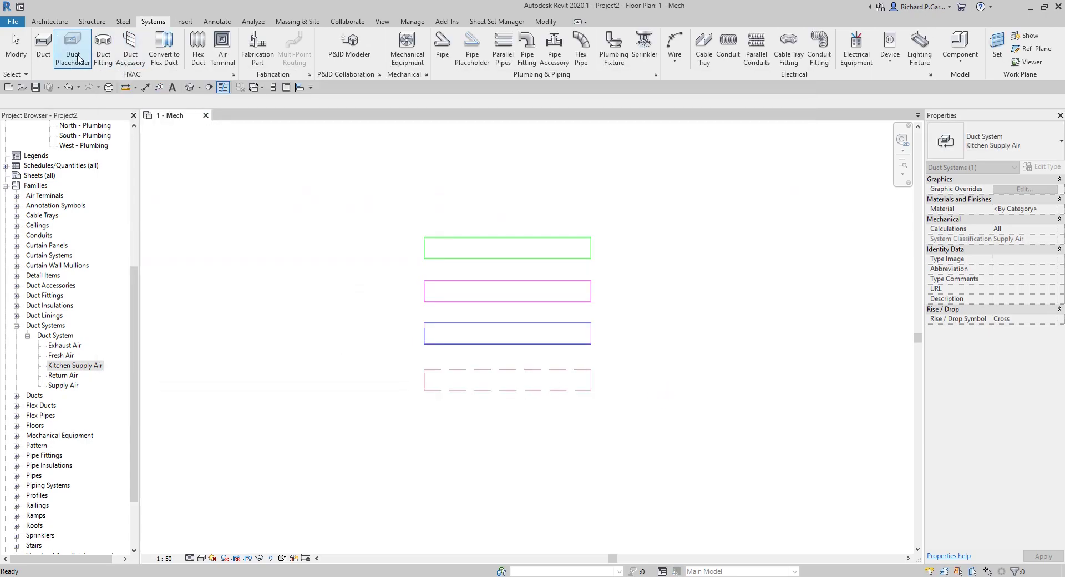
Draw a horizontal 300 x 300 Kitchen Supply Air duct below the Fresh Air duct, aligned with both ends of the ducts above.
left_click(44, 44)
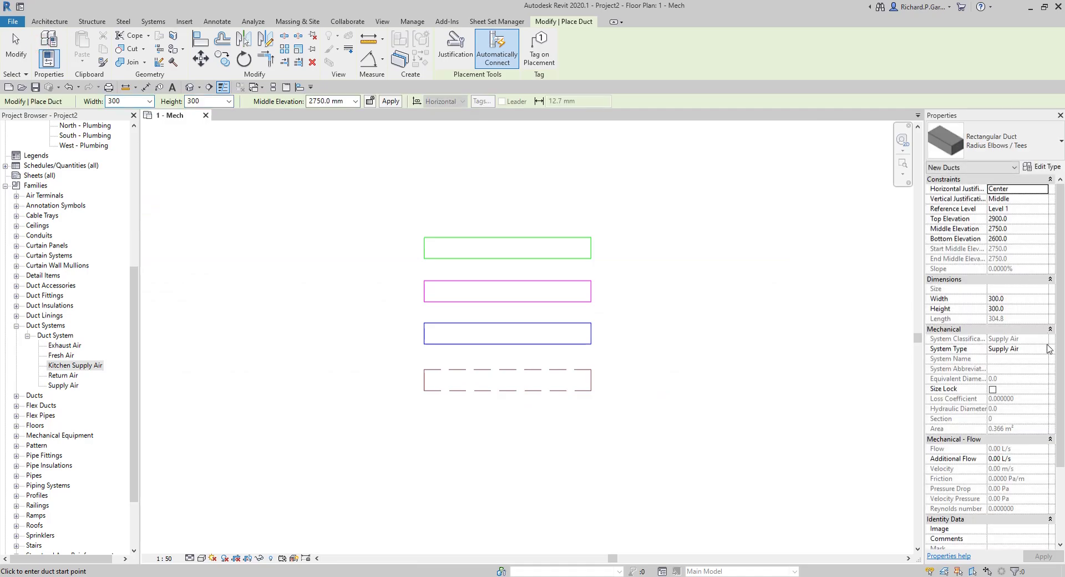
left_click(1047, 350)
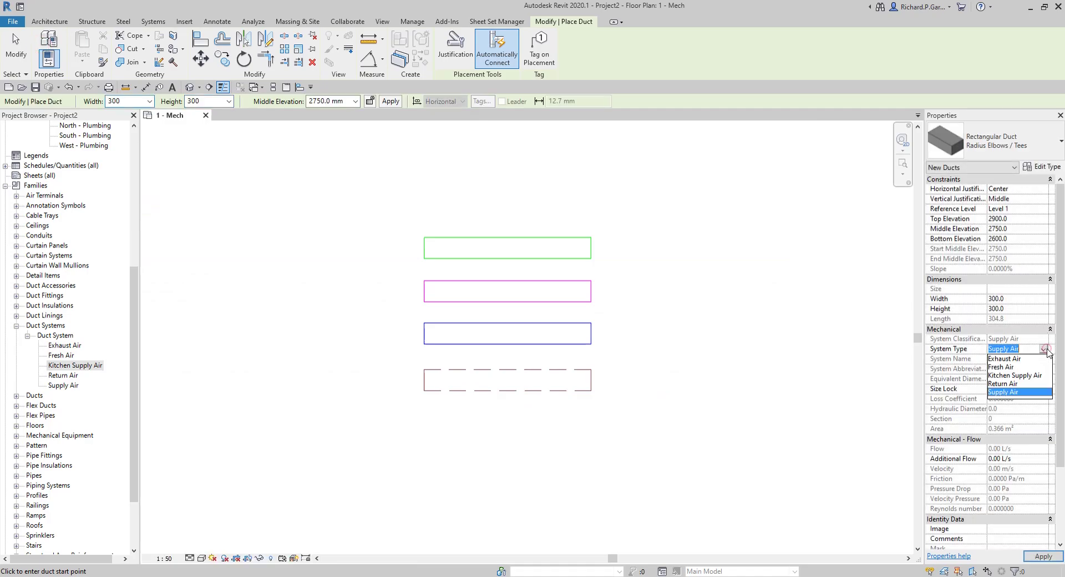
left_click(1009, 376)
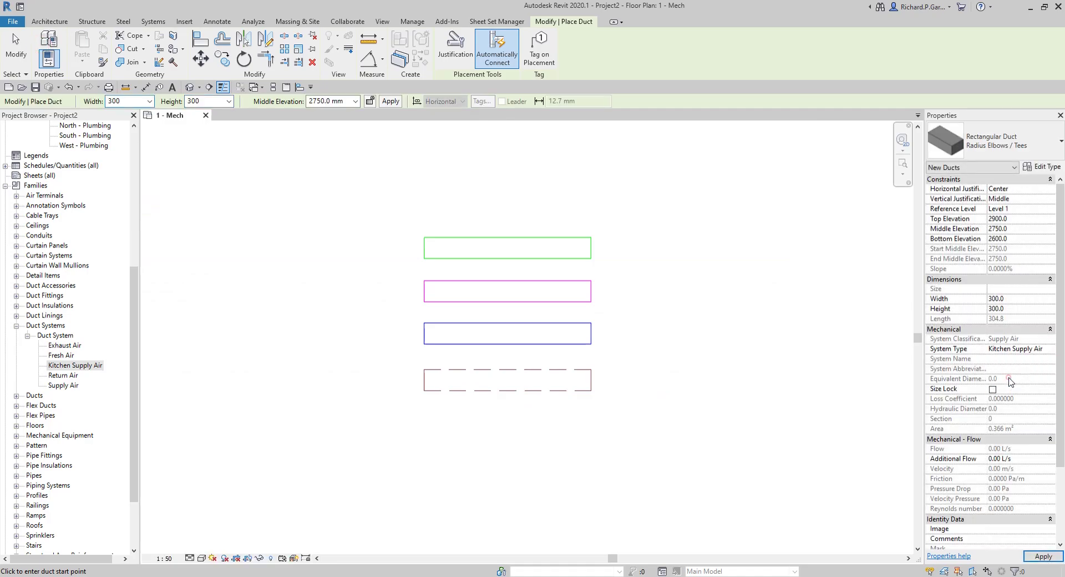
left_click(423, 418)
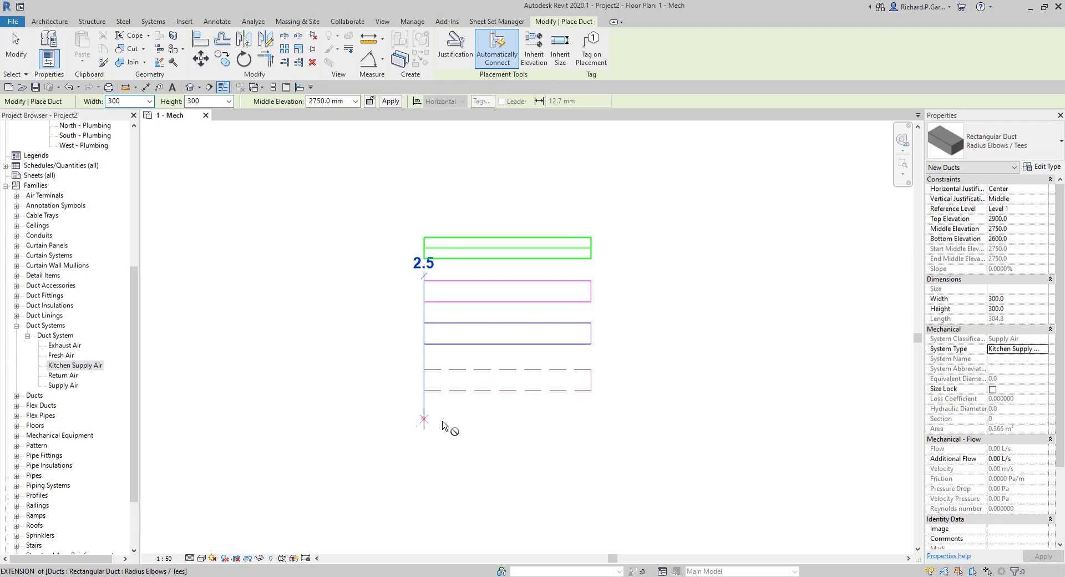
left_click(592, 419)
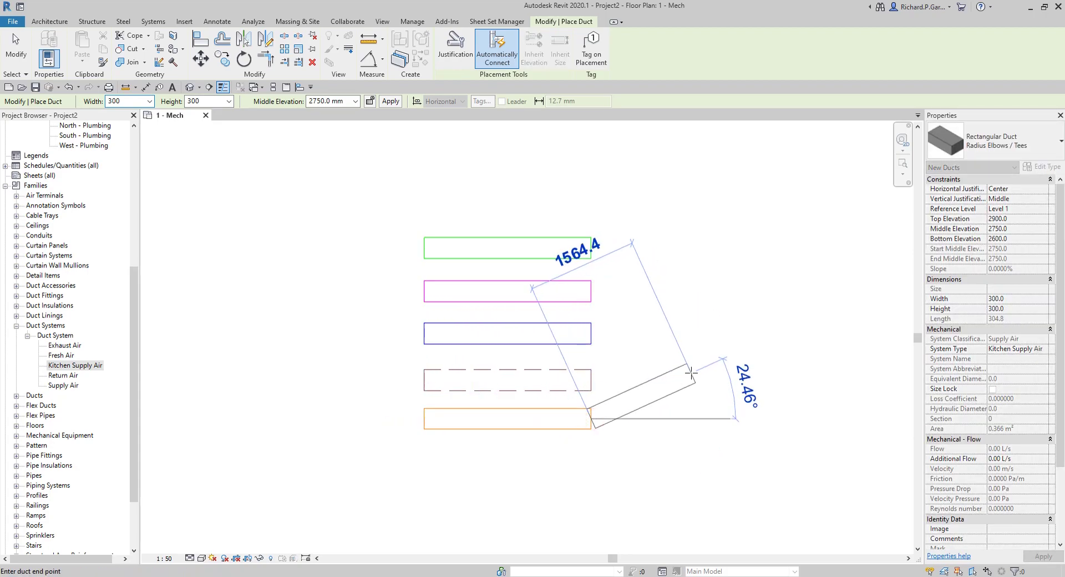
key("Escape")
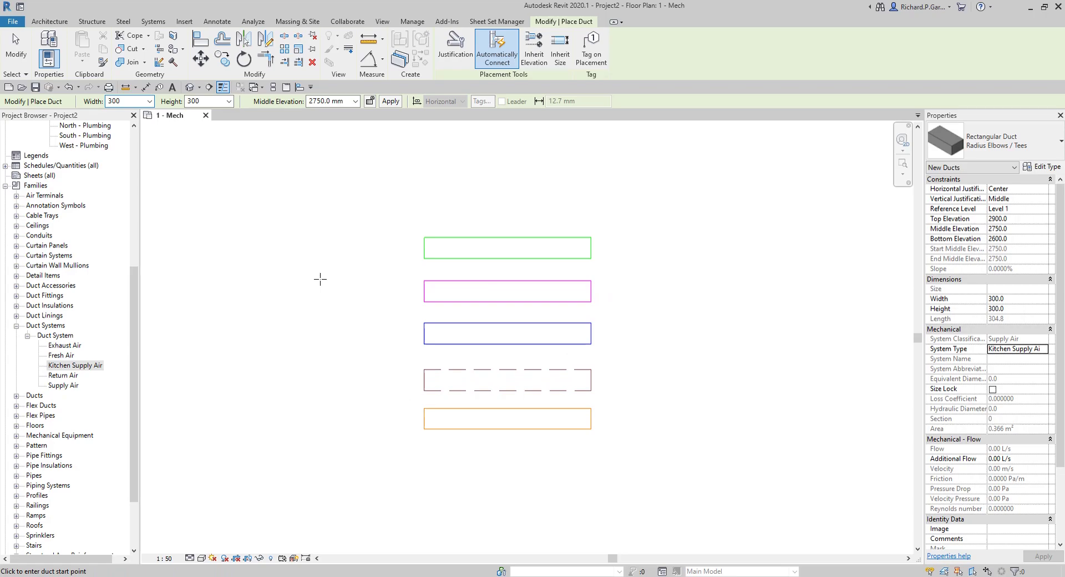
key("Escape")
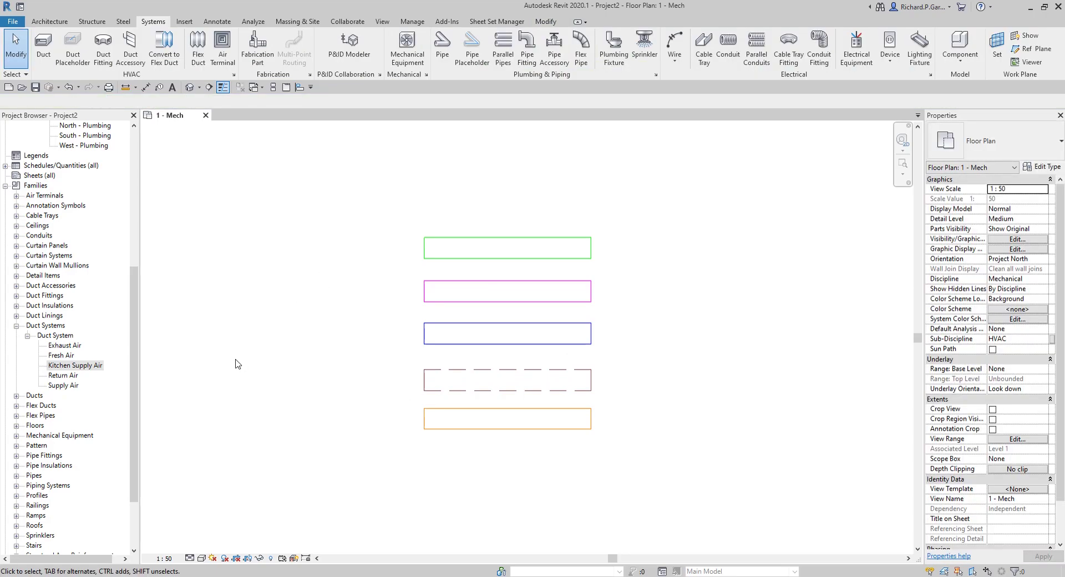
Duplicate the Hydronic Return piping system type in the Project Browser and rename the copy as Chilled Water Return.
left_click(44, 486)
scroll(33, 466, "down", 2)
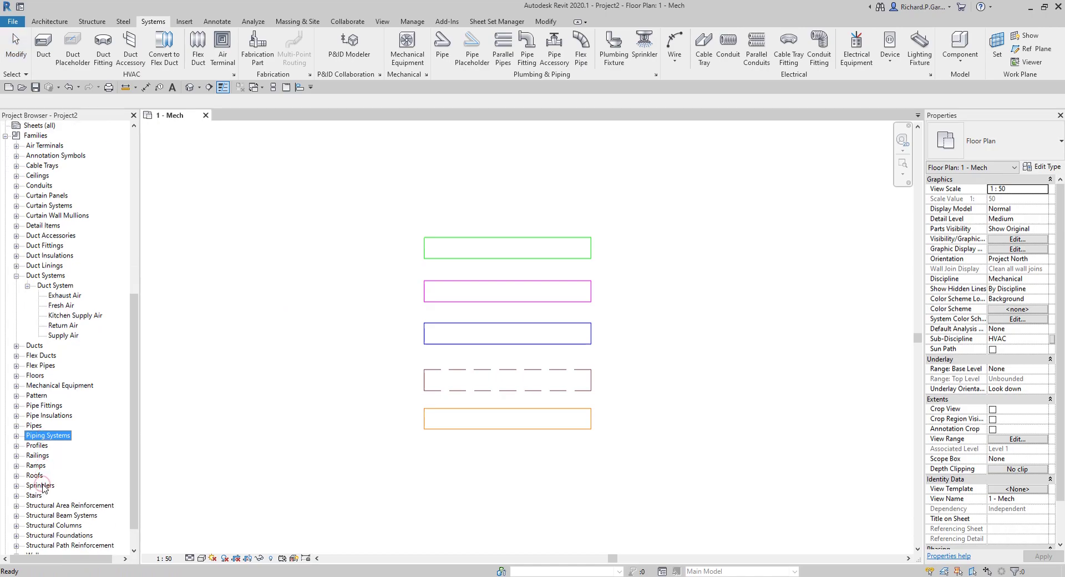
left_click(16, 435)
scroll(73, 449, "down", 2)
scroll(72, 449, "down", 1)
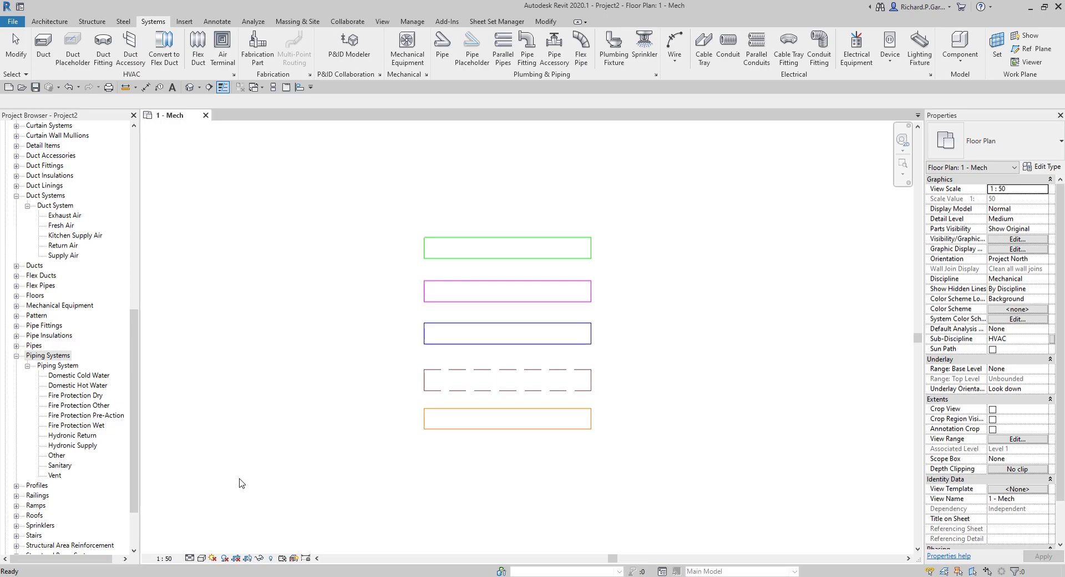
left_click(72, 437)
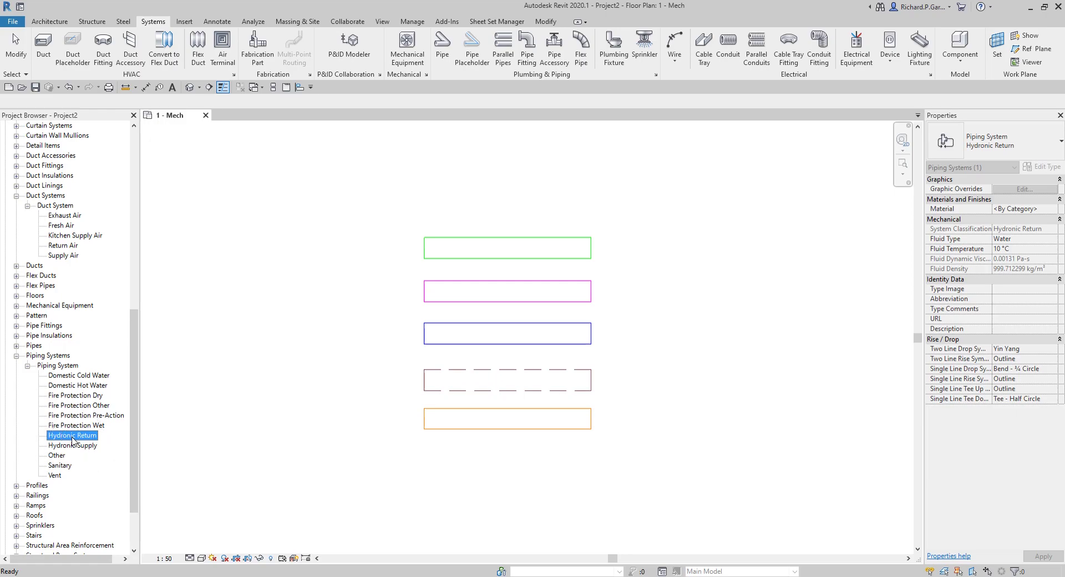
right_click(72, 438)
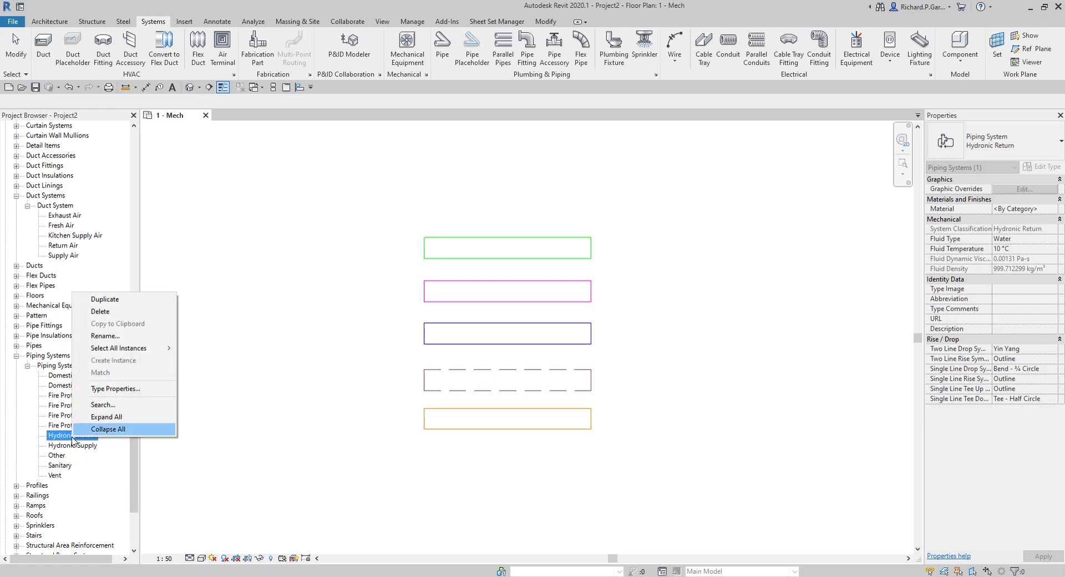
left_click(136, 300)
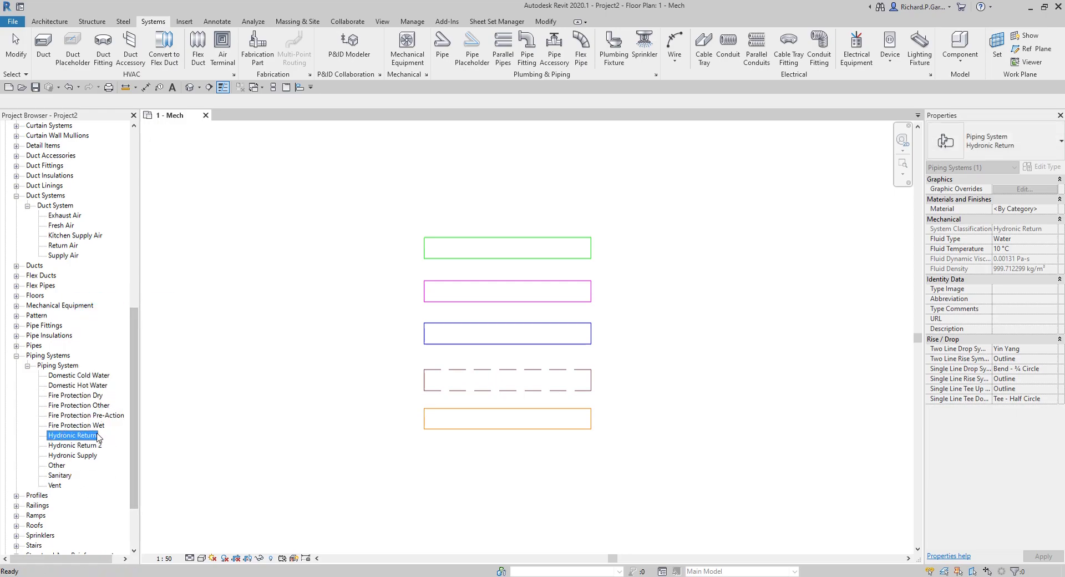
left_click(80, 447)
right_click(79, 448)
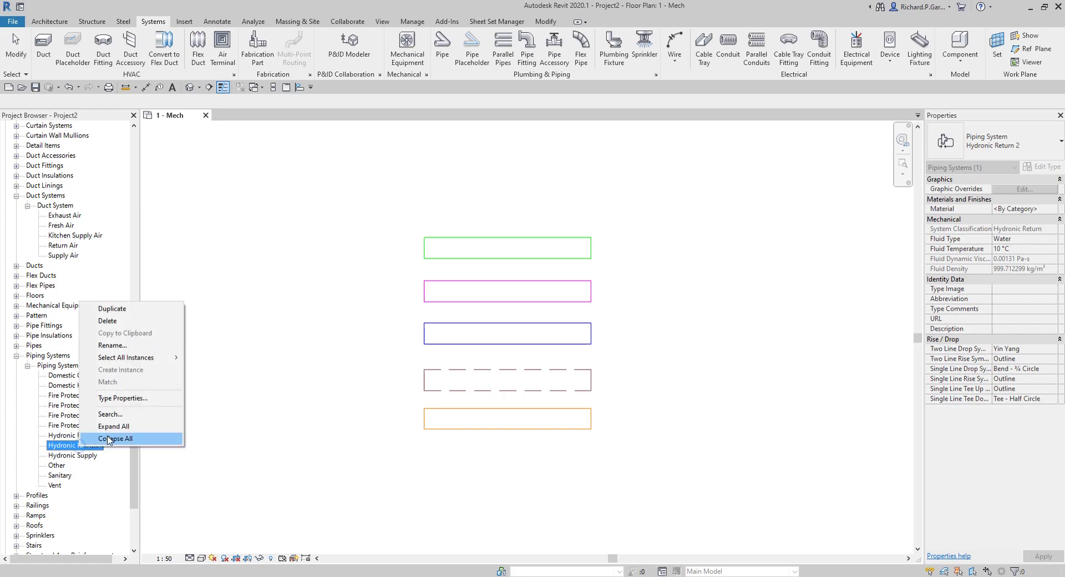
left_click(118, 346)
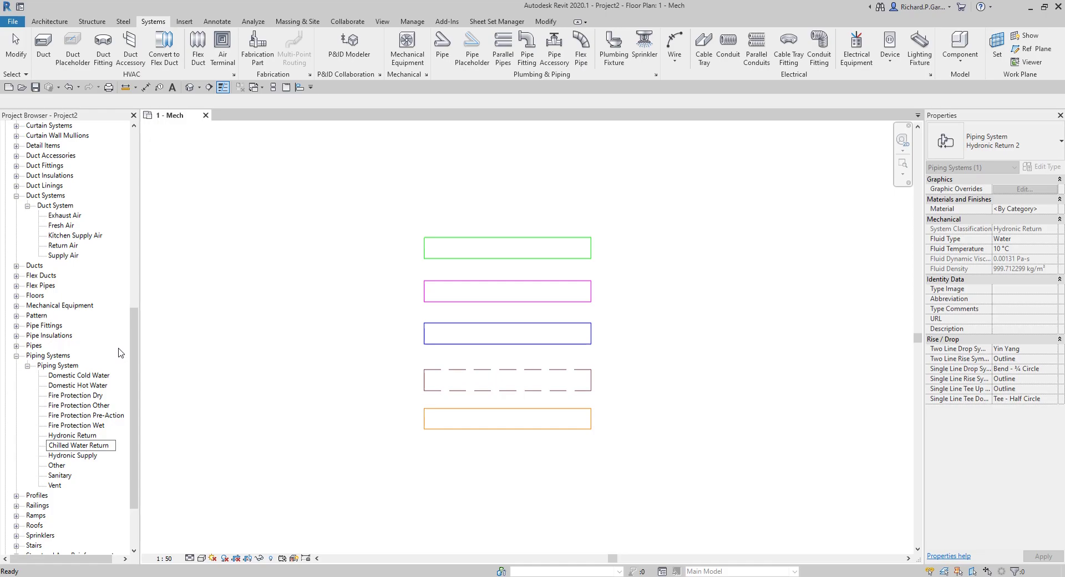
key("Return")
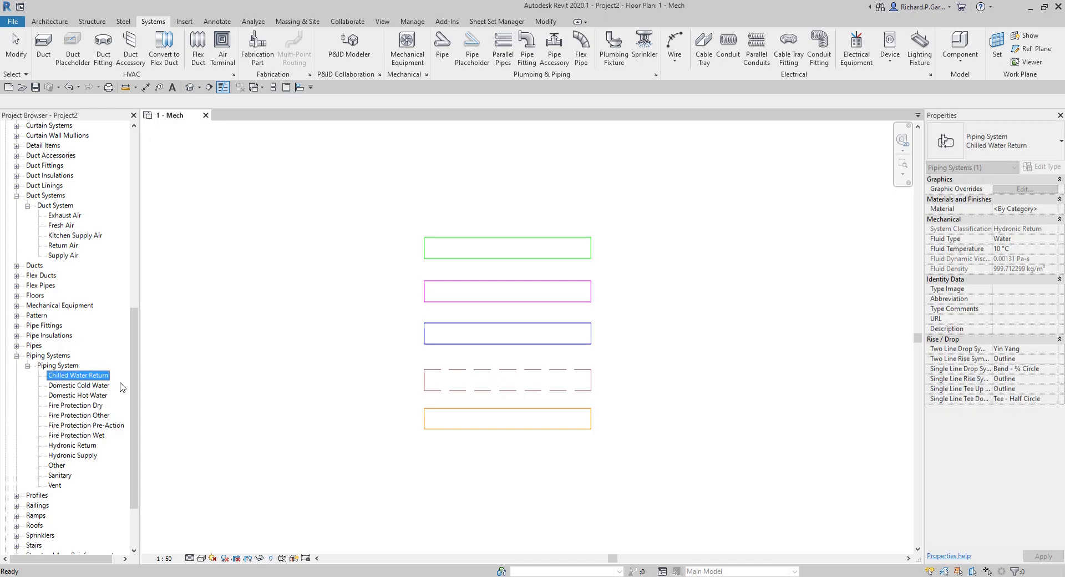
Override the Chilled Water Return piping system type's line color with RGB 000-128-000 and accept its type properties.
right_click(88, 376)
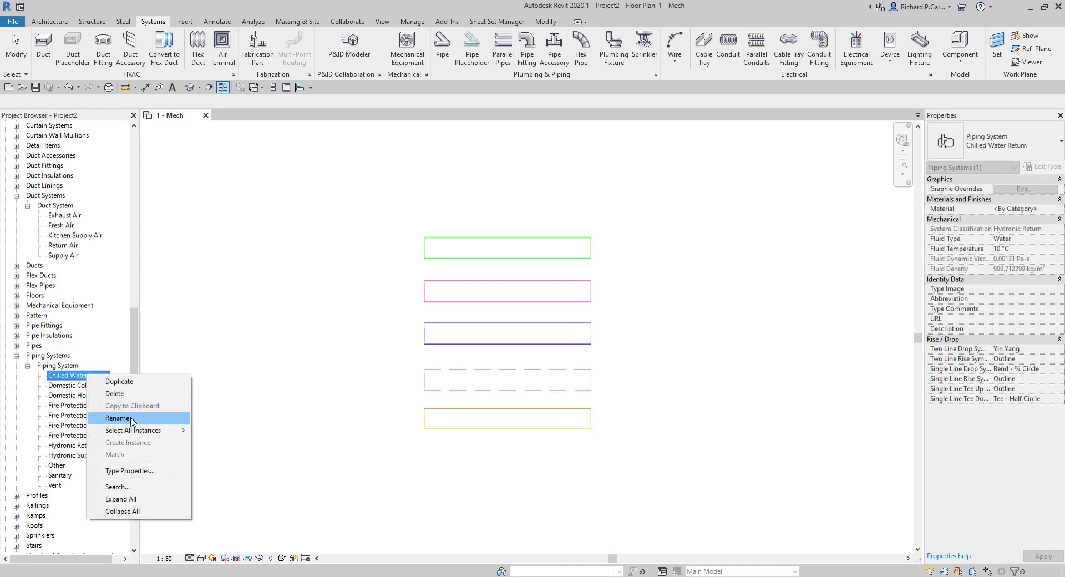
left_click(146, 469)
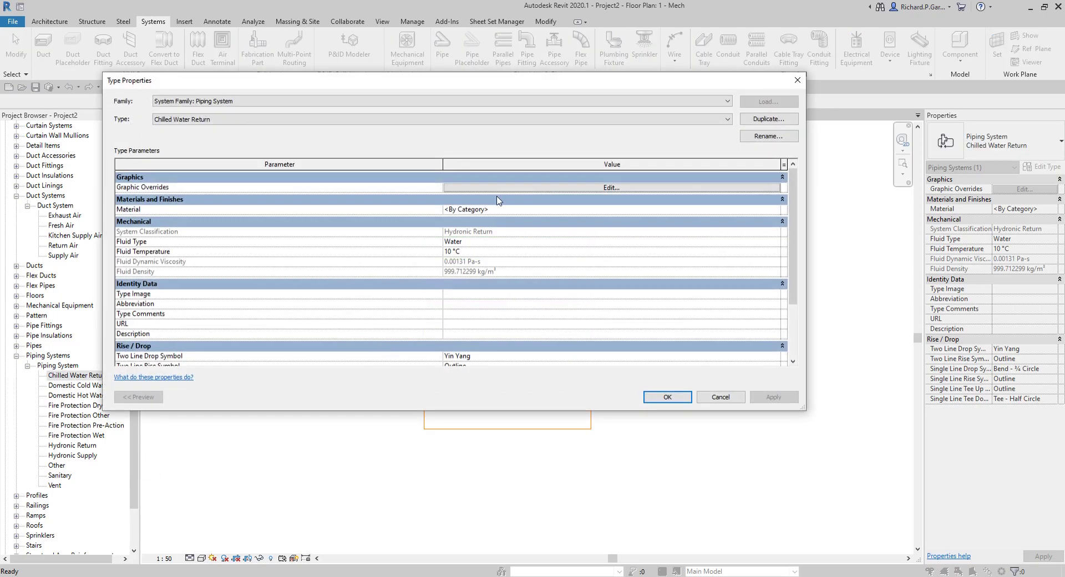
left_click(515, 188)
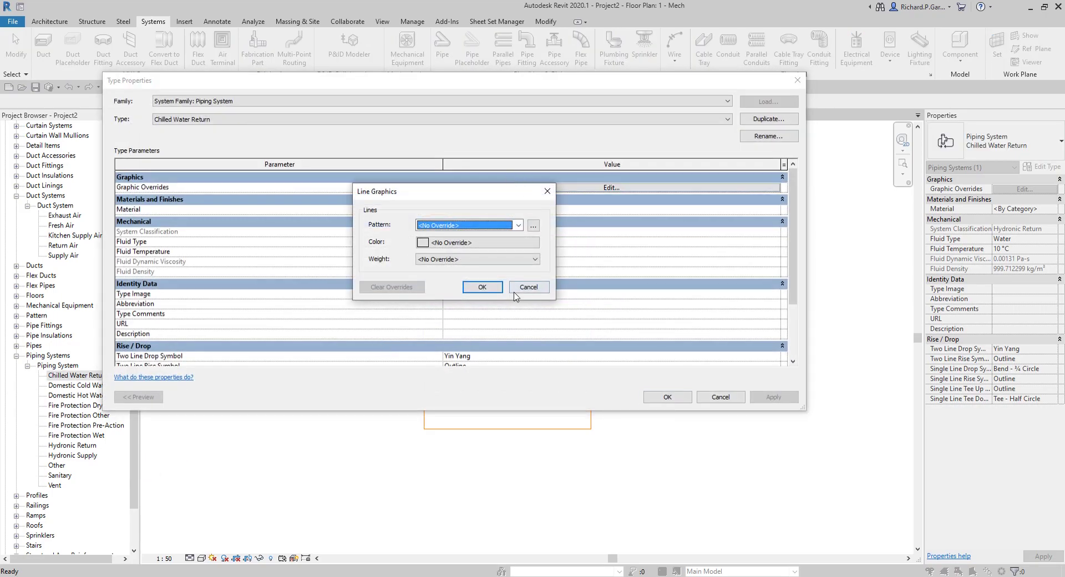
left_click(463, 244)
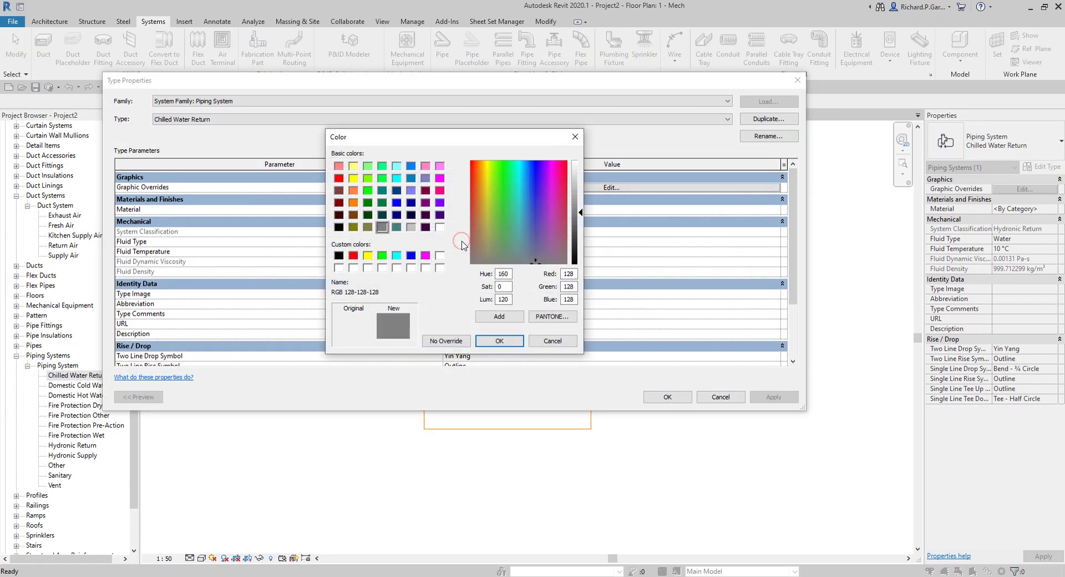
left_click(368, 203)
left_click(498, 340)
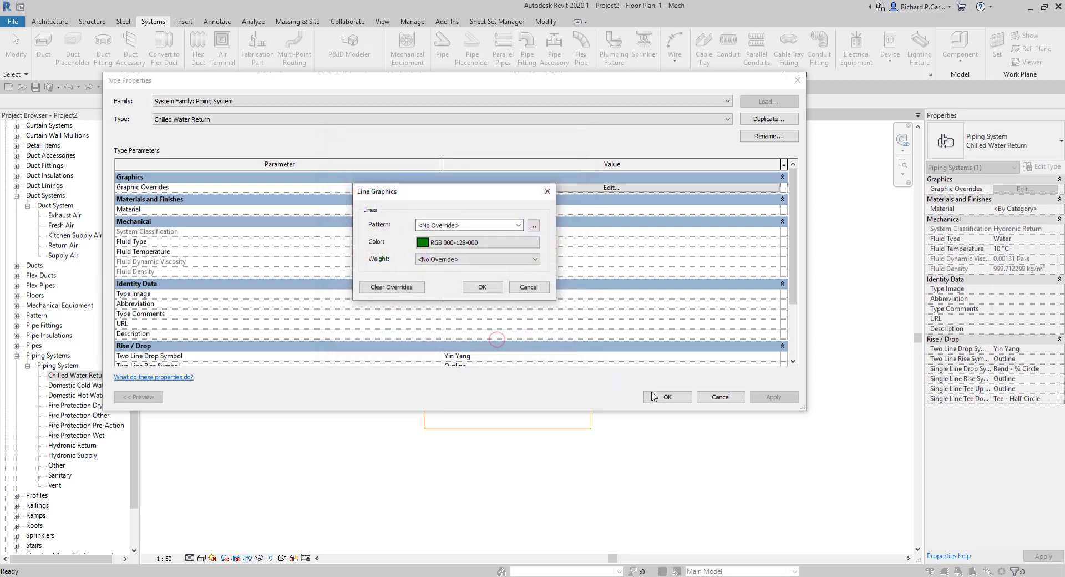
left_click(482, 287)
left_click(669, 397)
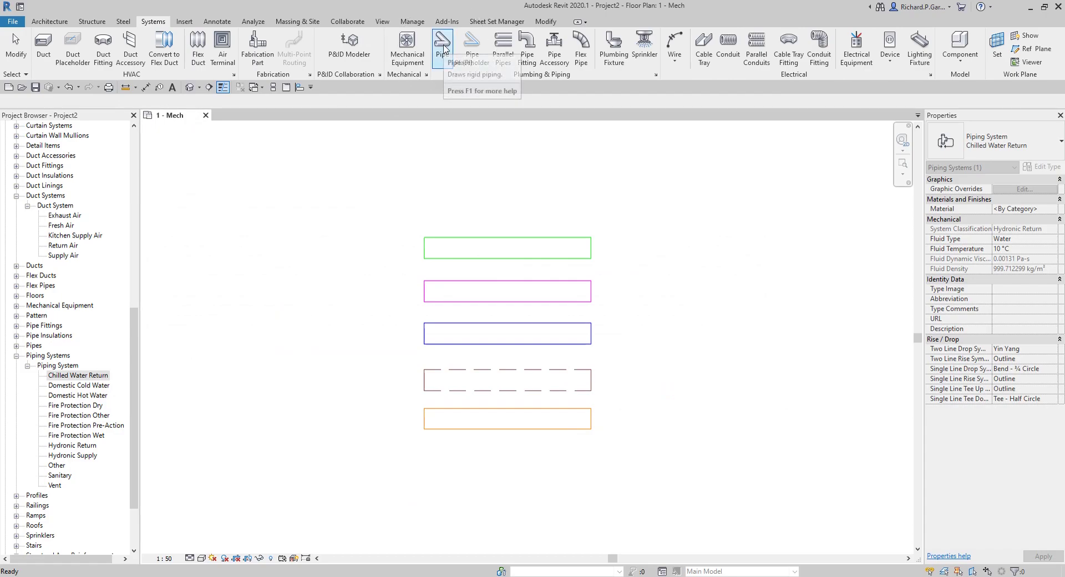
Draw a horizontal 150 mm pipe with the Chilled Water Return system type beside the topmost green duct.
left_click(442, 48)
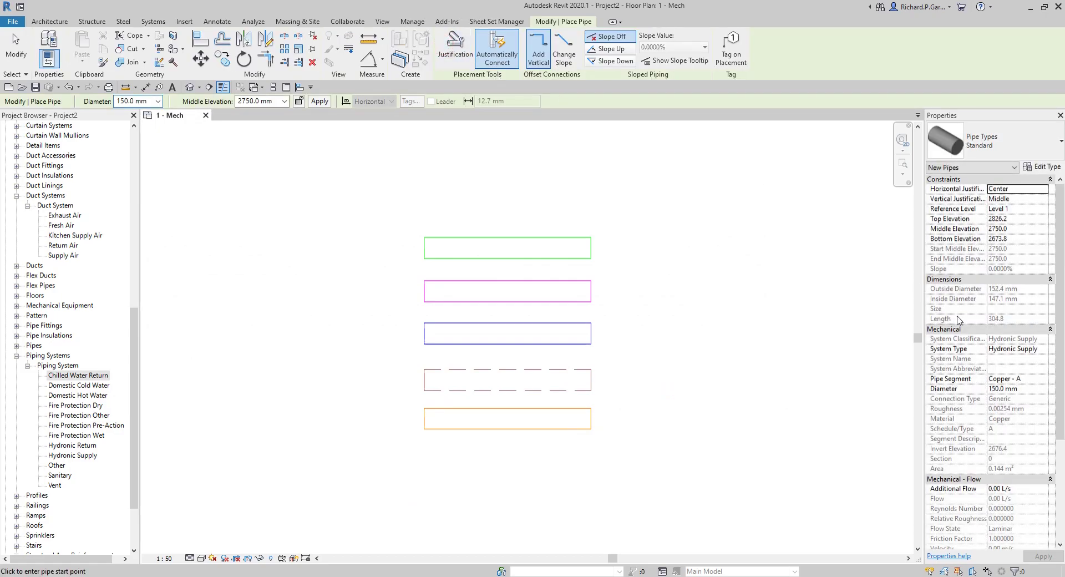
left_click(1045, 349)
left_click(1044, 349)
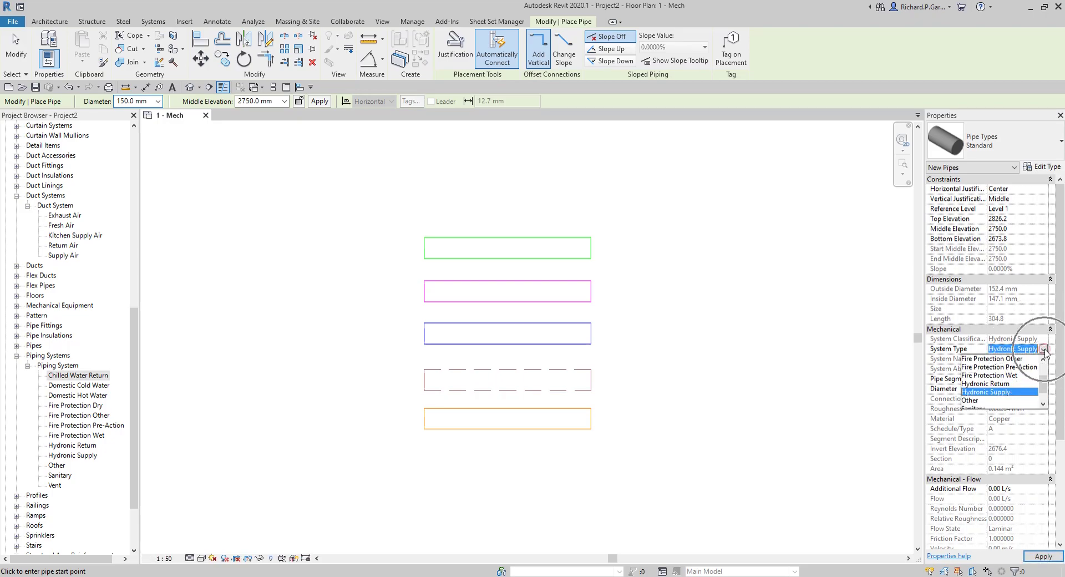
scroll(1046, 375, "up", 1)
scroll(1046, 374, "up", 3)
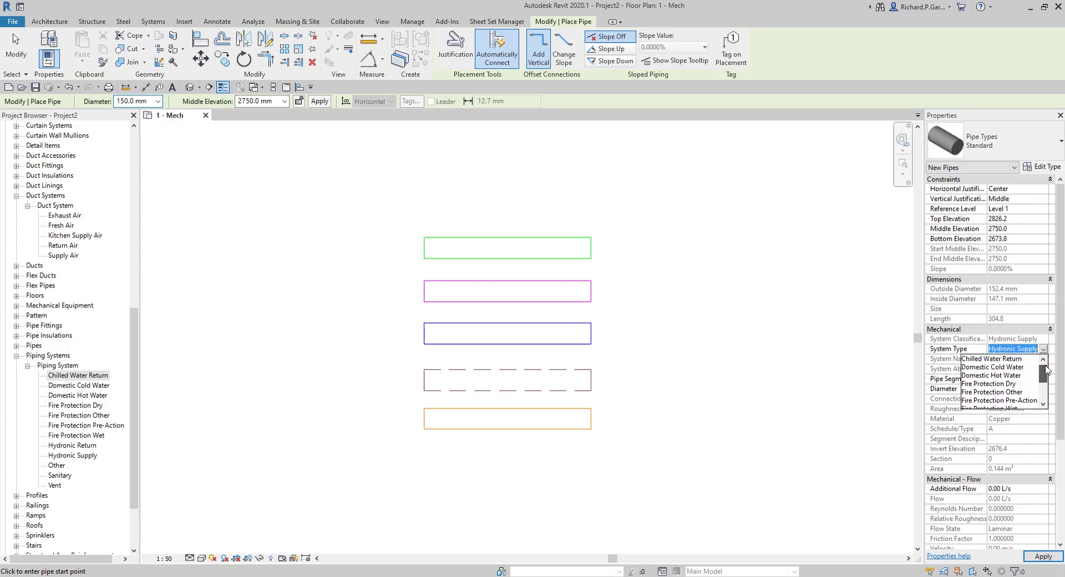
scroll(1046, 371, "down", 1)
scroll(1042, 370, "up", 1)
left_click(1017, 360)
left_click(1020, 352)
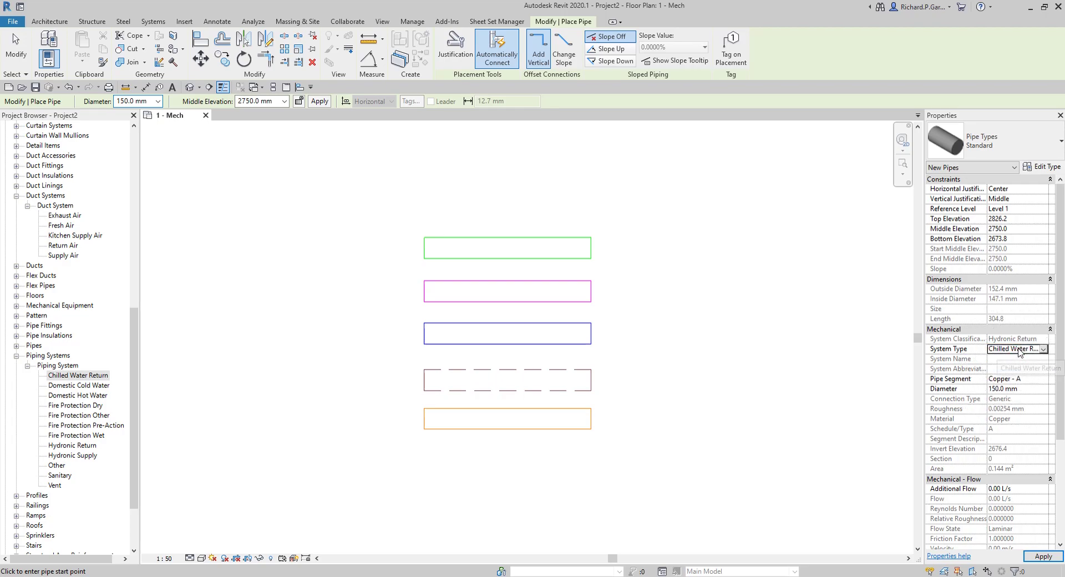
middle_click_drag(730, 325, 568, 338)
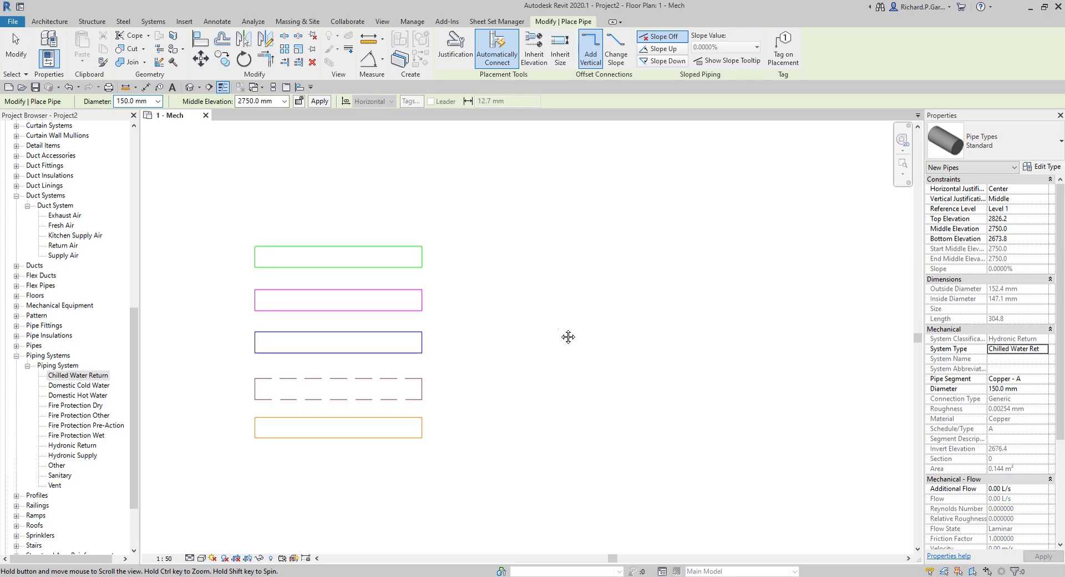
left_click(471, 255)
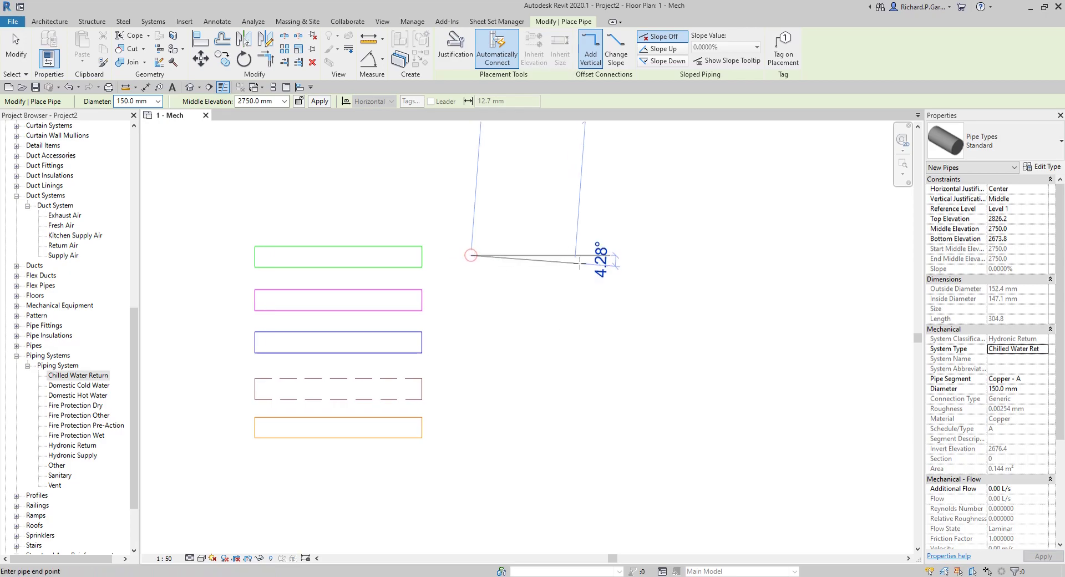
left_click(611, 257)
key("Escape")
key("Escape")
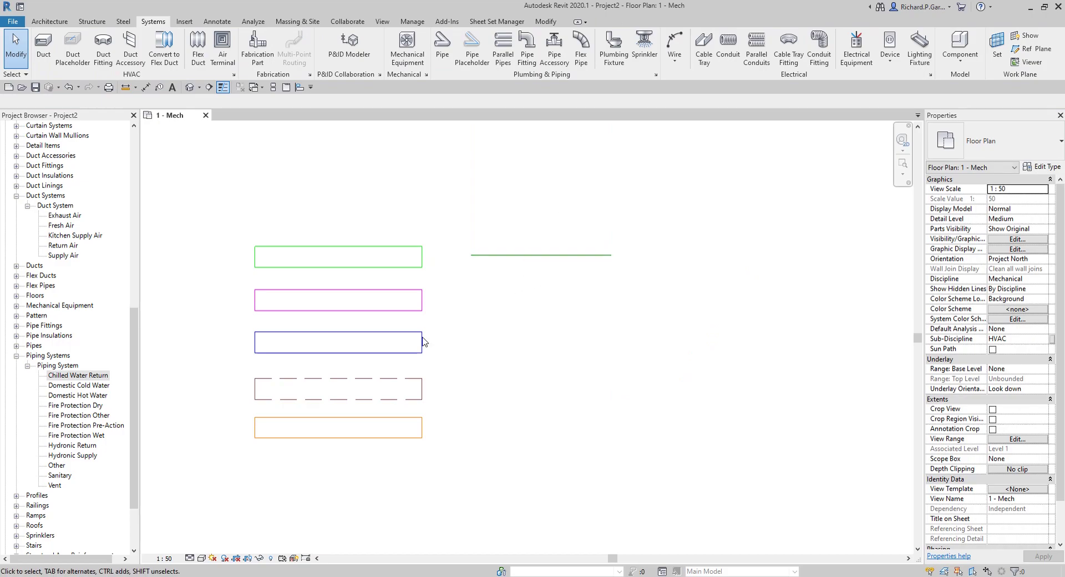
Set the 1 - Mech floor plan's detail level to Fine.
left_click(190, 559)
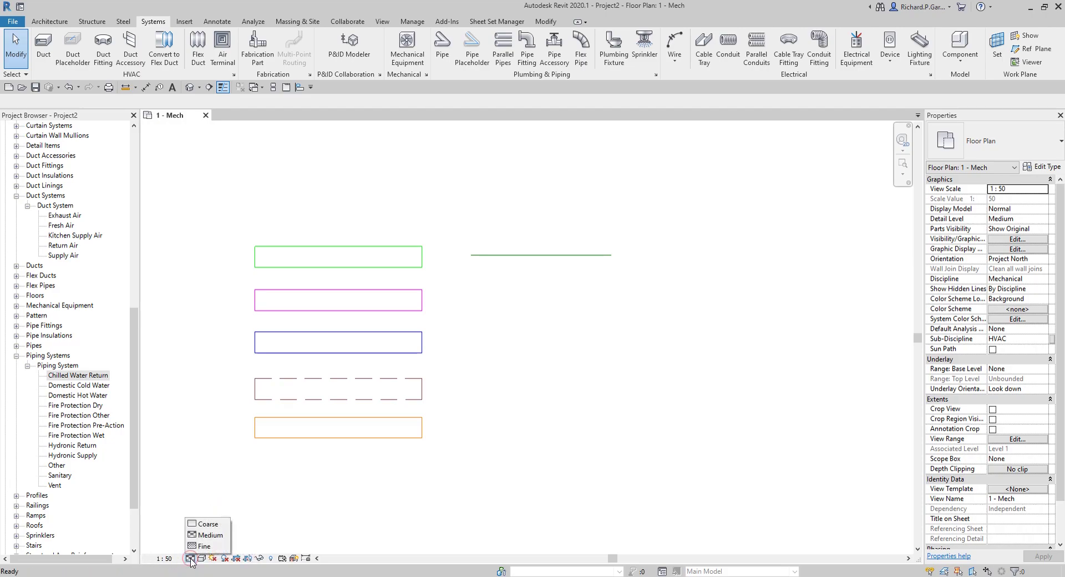
left_click(205, 546)
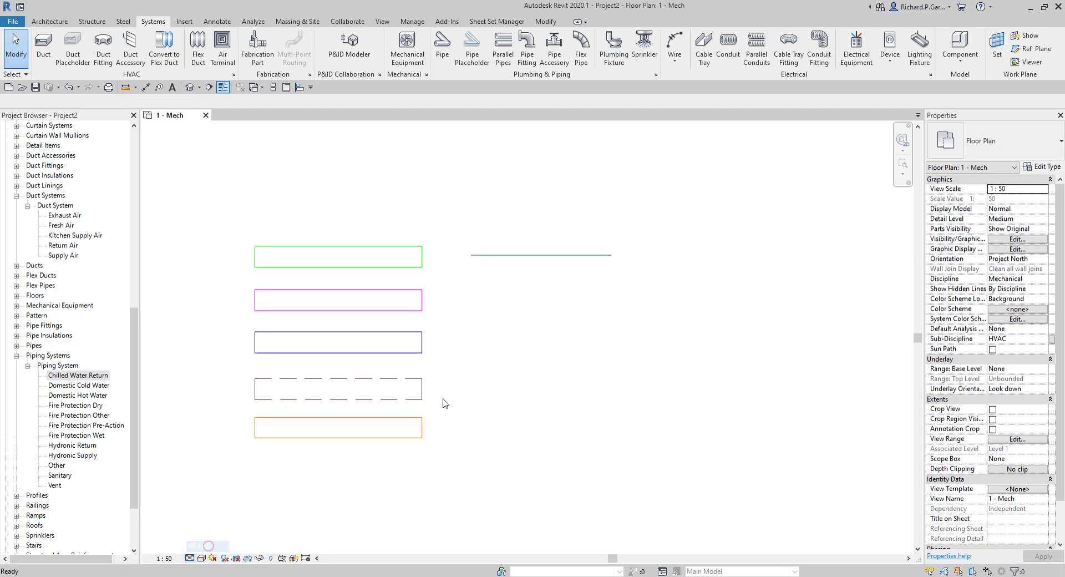
scroll(488, 241, "up", 2)
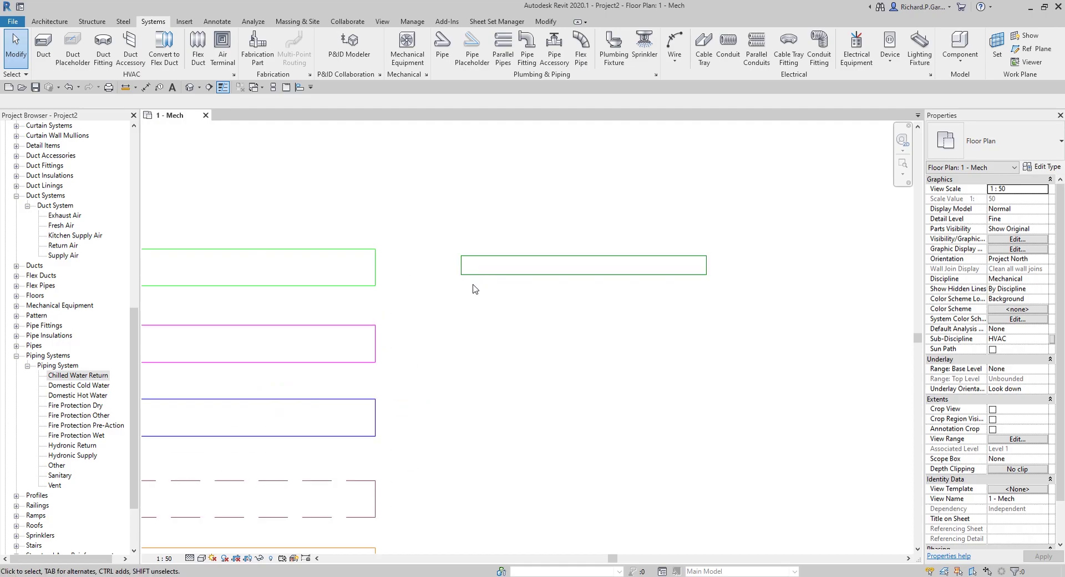
scroll(473, 288, "down", 2)
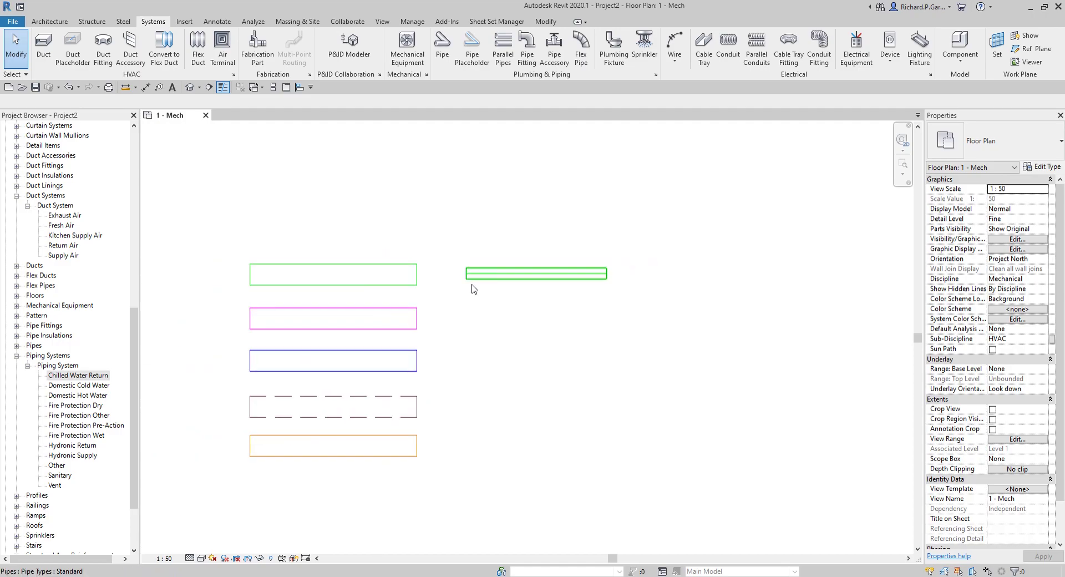
Set the floor plan's visual style to Shaded.
left_click(201, 558)
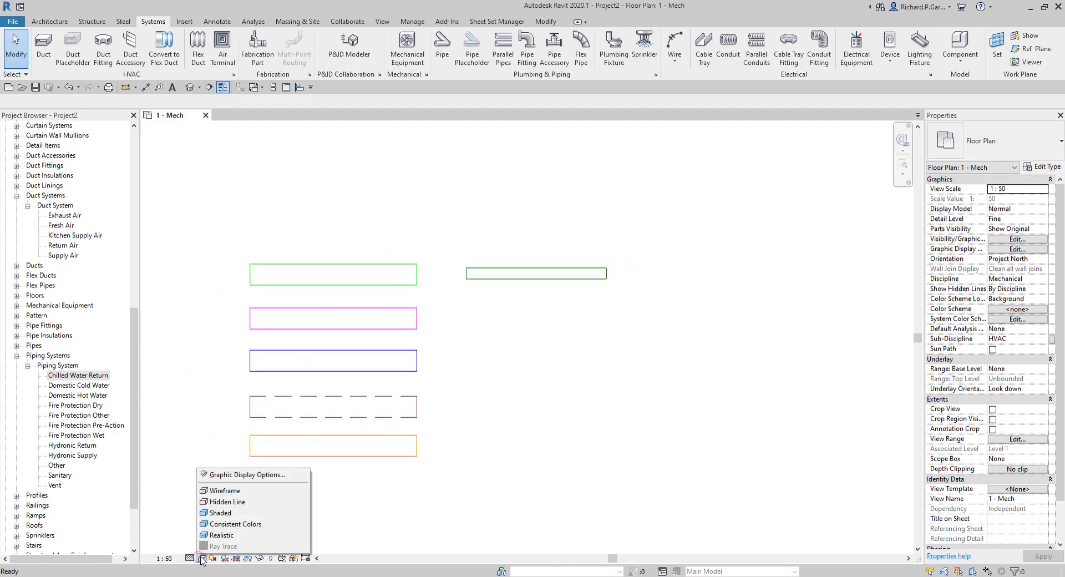
left_click(220, 512)
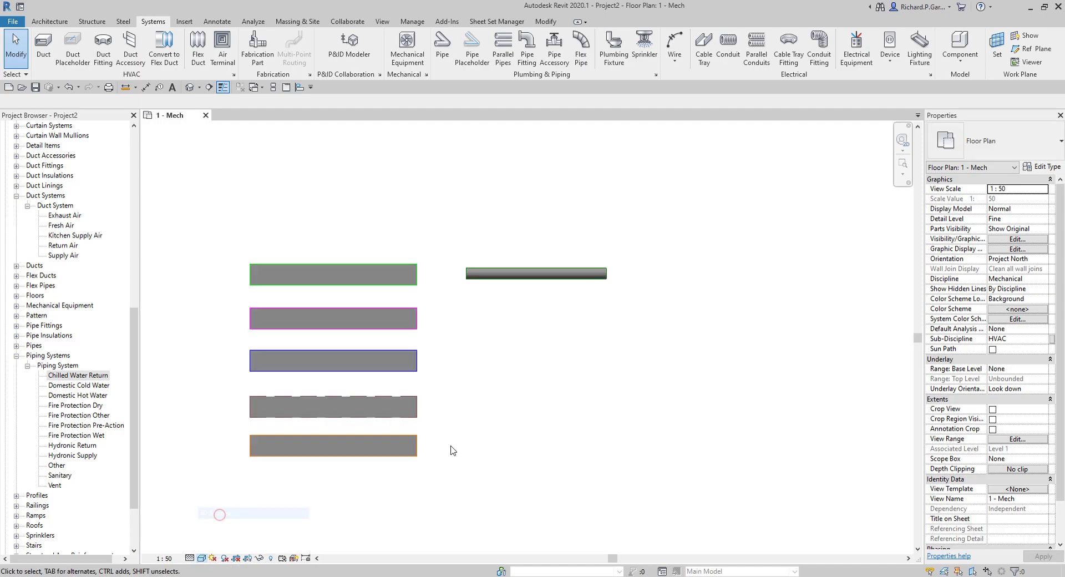
scroll(485, 272, "up", 2)
scroll(482, 314, "down", 2)
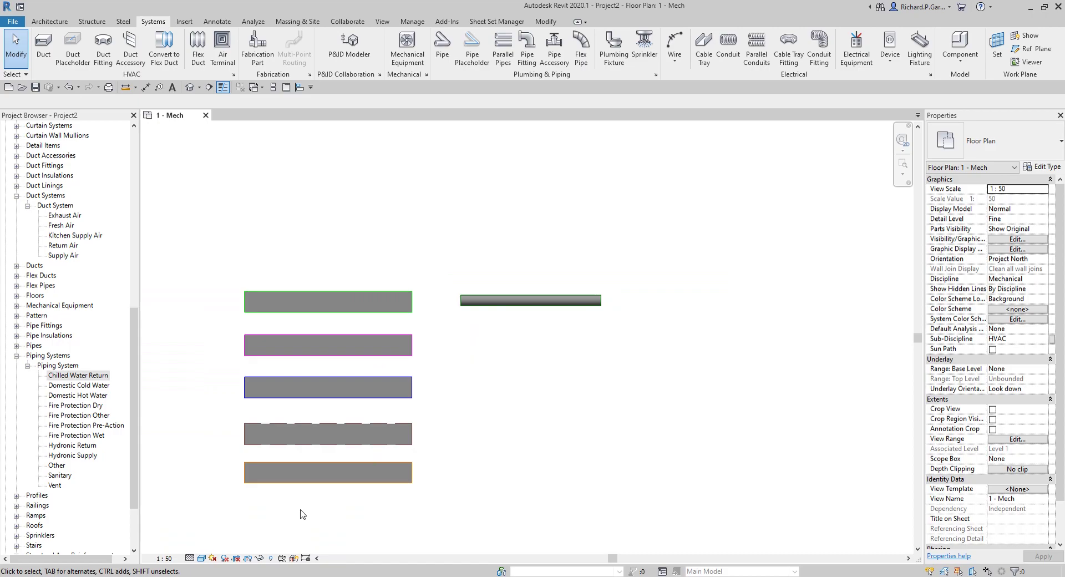
Return the floor plan's visual style to Hidden Line and turn off Thin Lines.
left_click(202, 558)
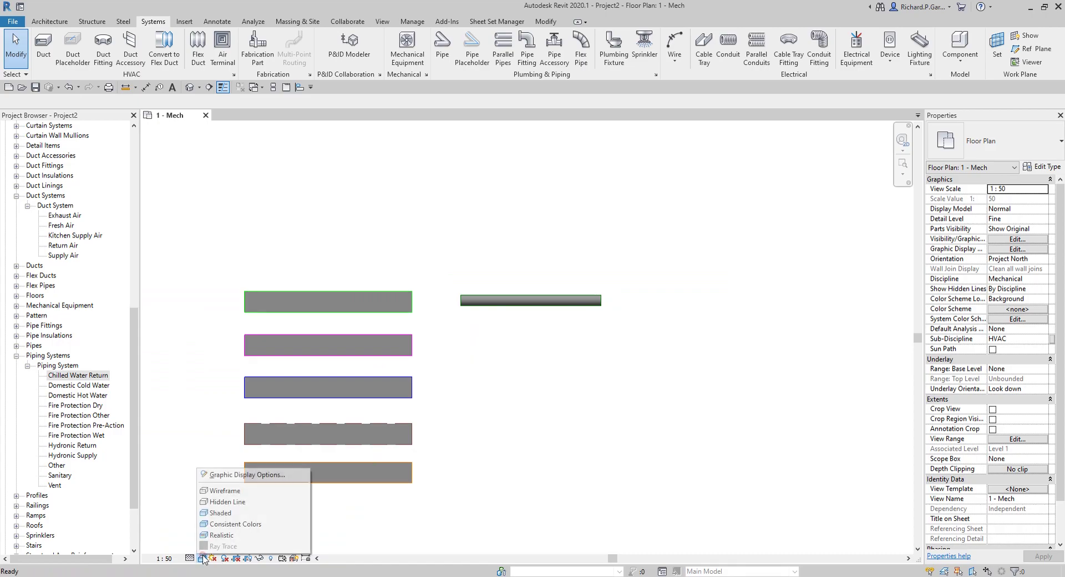
left_click(247, 504)
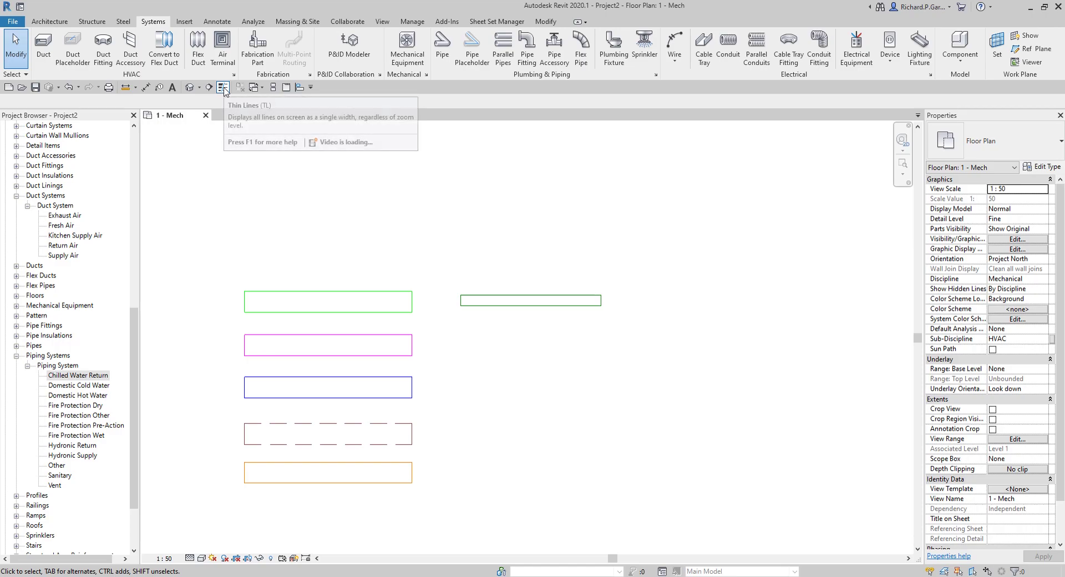
left_click(223, 88)
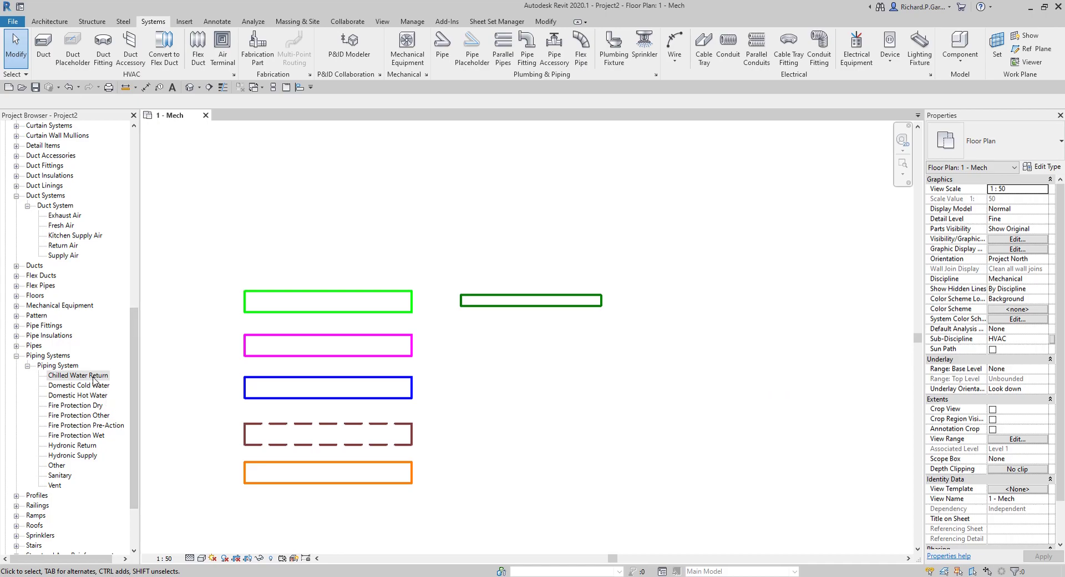
Duplicate the Hydronic Supply piping system type in the Project Browser and rename the copy as Chilled Water Supply.
right_click(91, 455)
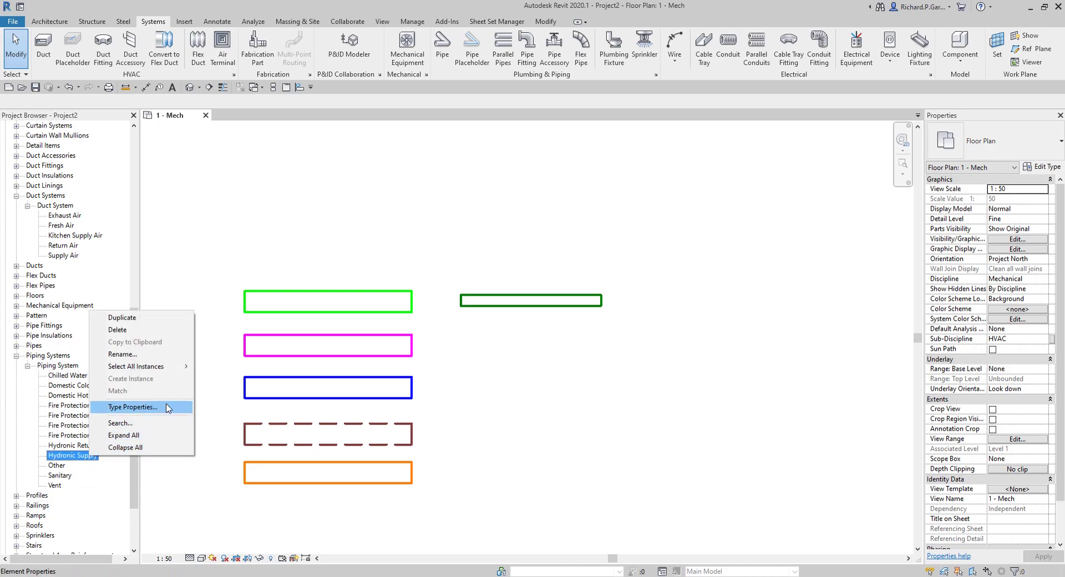
left_click(149, 317)
right_click(94, 465)
left_click(166, 363)
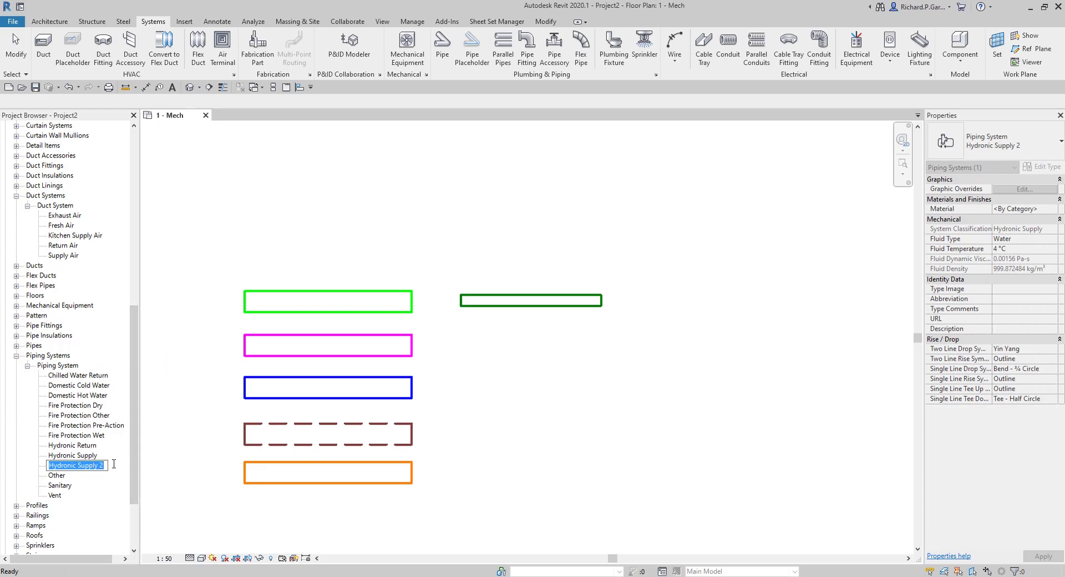
type("Chilled Water Supply")
key("Return")
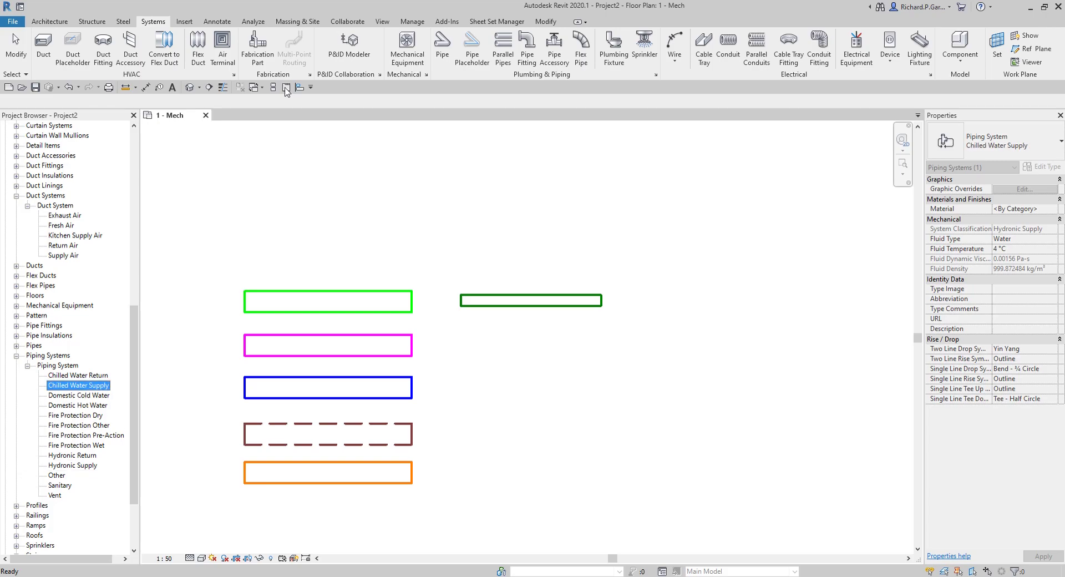
Draw a horizontal 150 mm Chilled Water Supply pipe below the Chilled Water Return pipe, aligned with both of its ends.
key("p")
key("i")
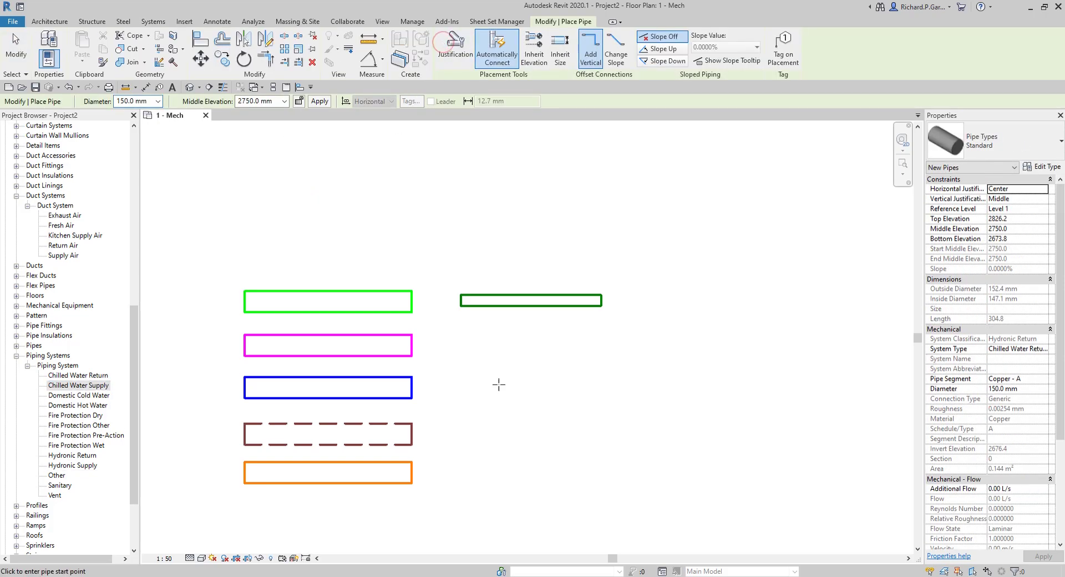
left_click(1032, 349)
left_click(1043, 349)
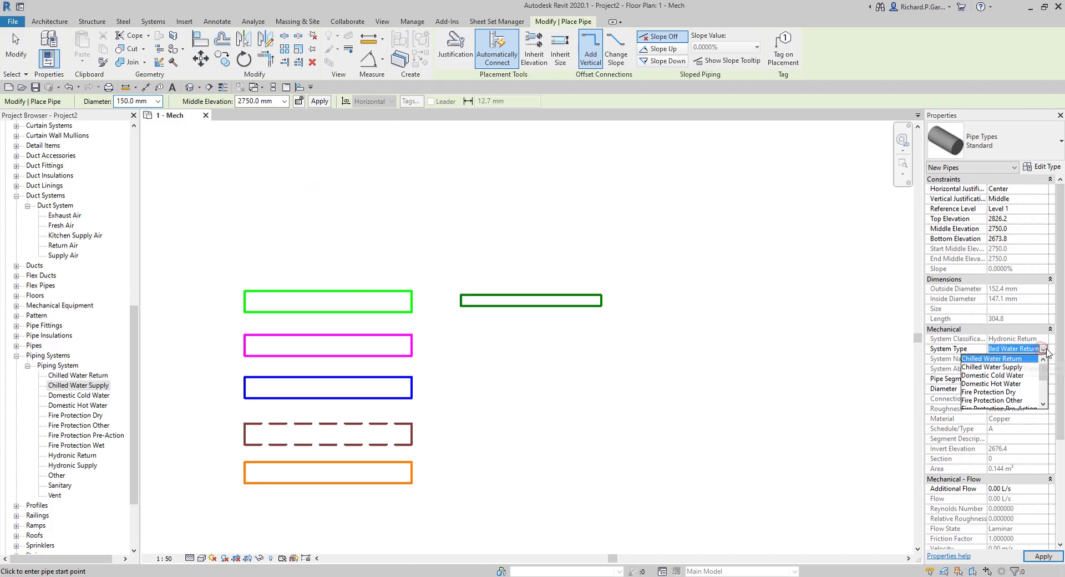
left_click(992, 366)
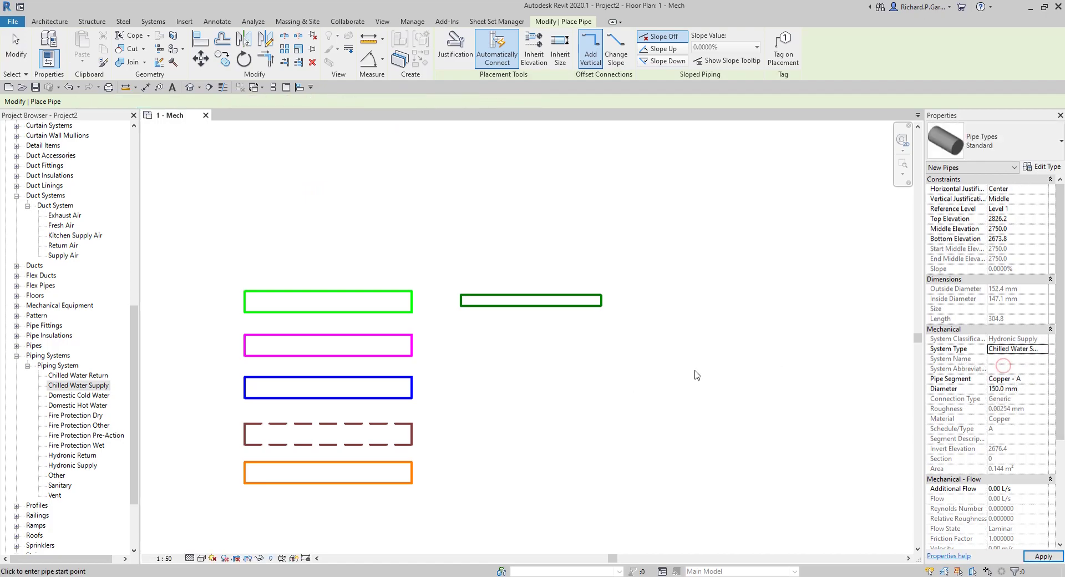
left_click(460, 347)
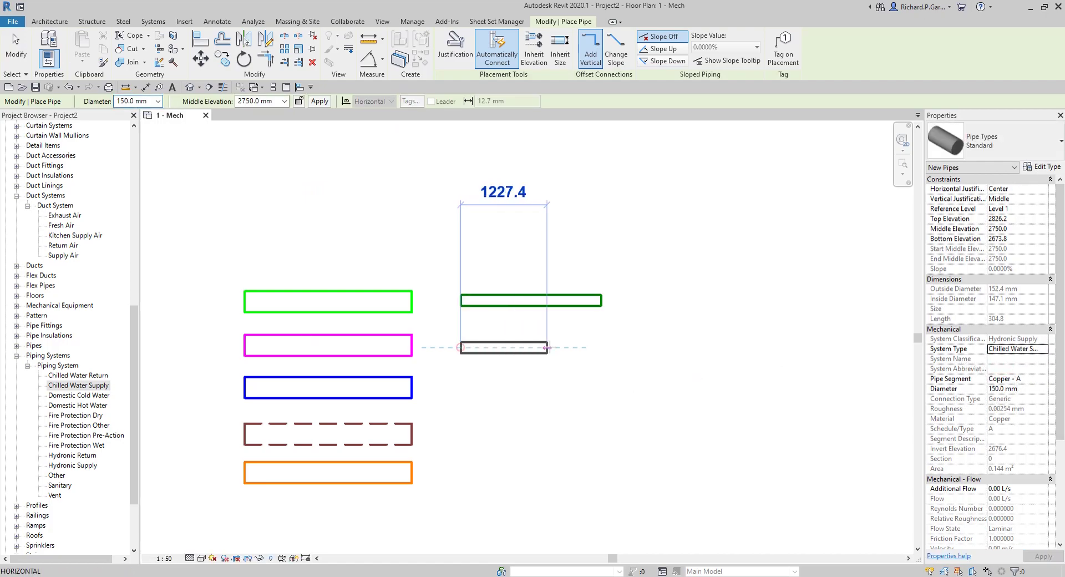
left_click(602, 348)
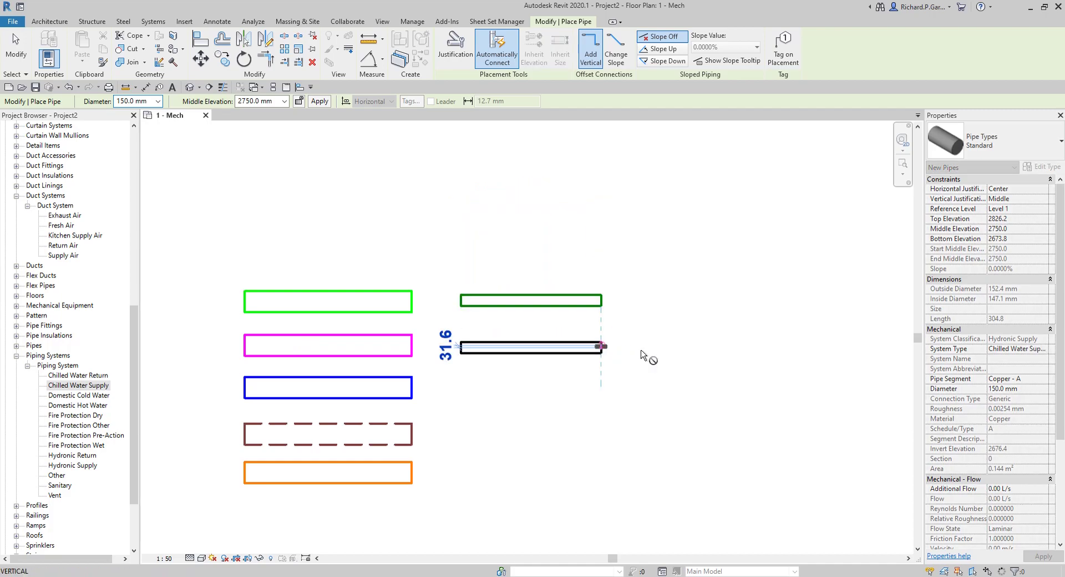
key("Escape")
key("Escape")
Override the Chilled Water Supply piping system type's line color with RGB 128-000-255, accept its type properties and clear the selection.
scroll(486, 355, "up", 2)
scroll(486, 355, "up", 2)
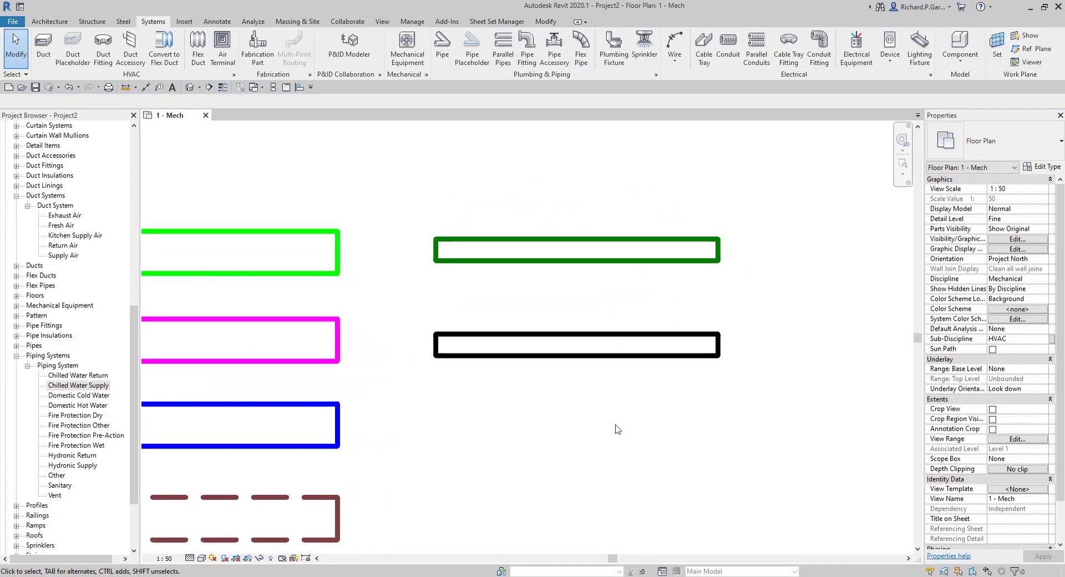
right_click(84, 387)
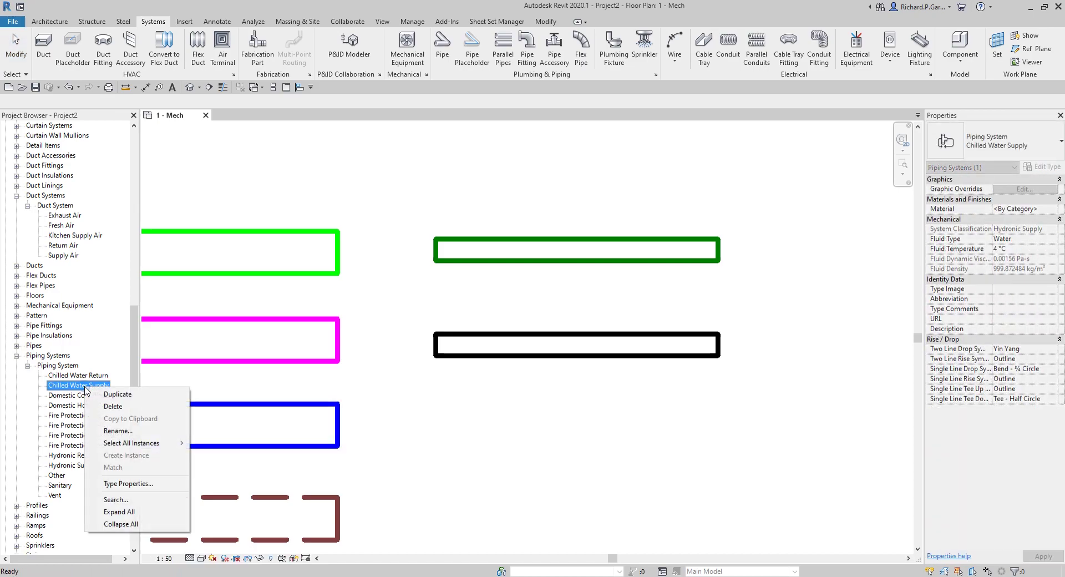
left_click(133, 483)
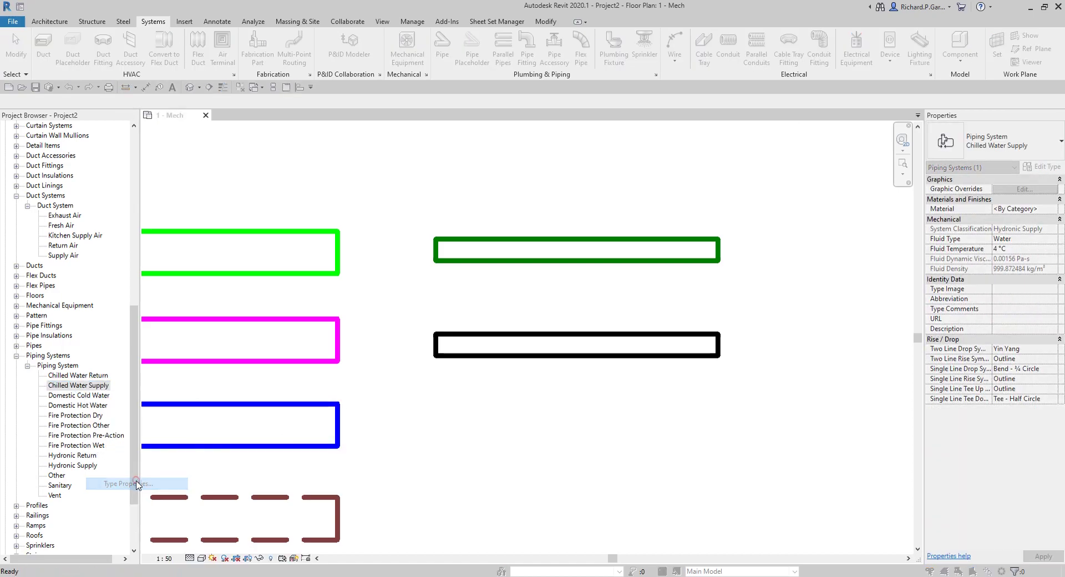
left_click(501, 188)
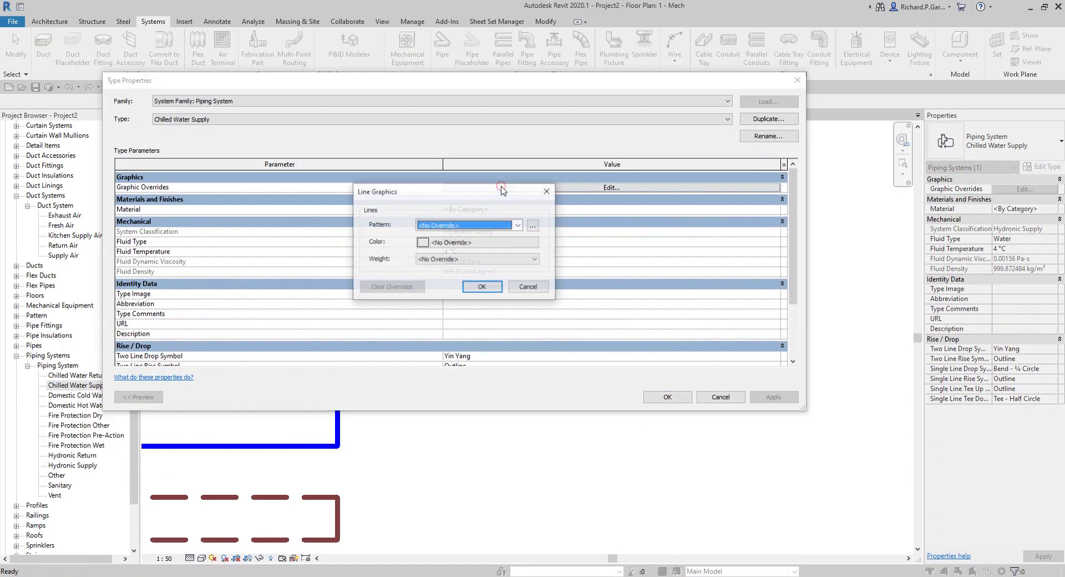
left_click(471, 242)
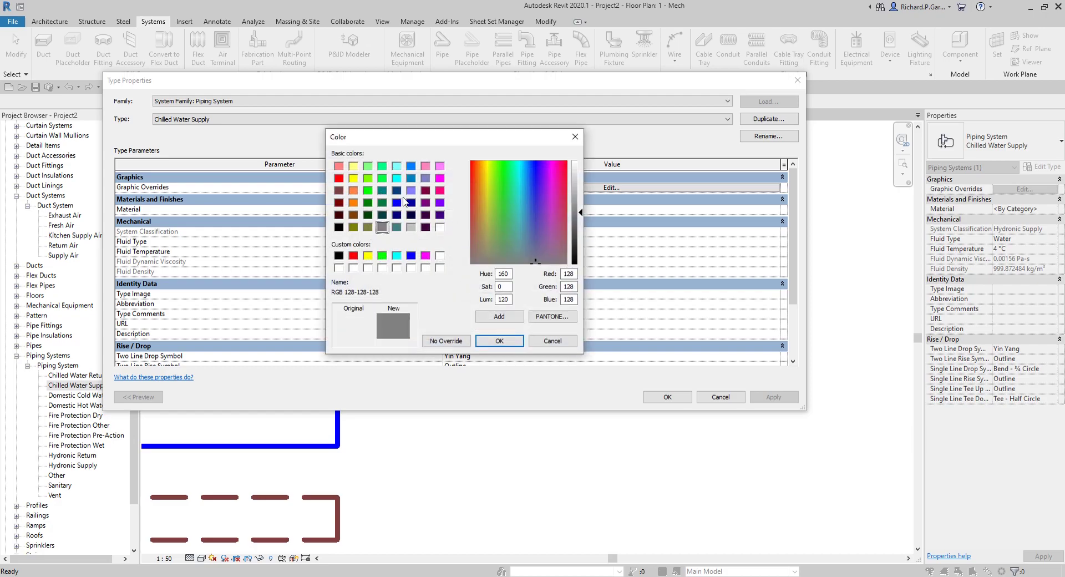
left_click(439, 202)
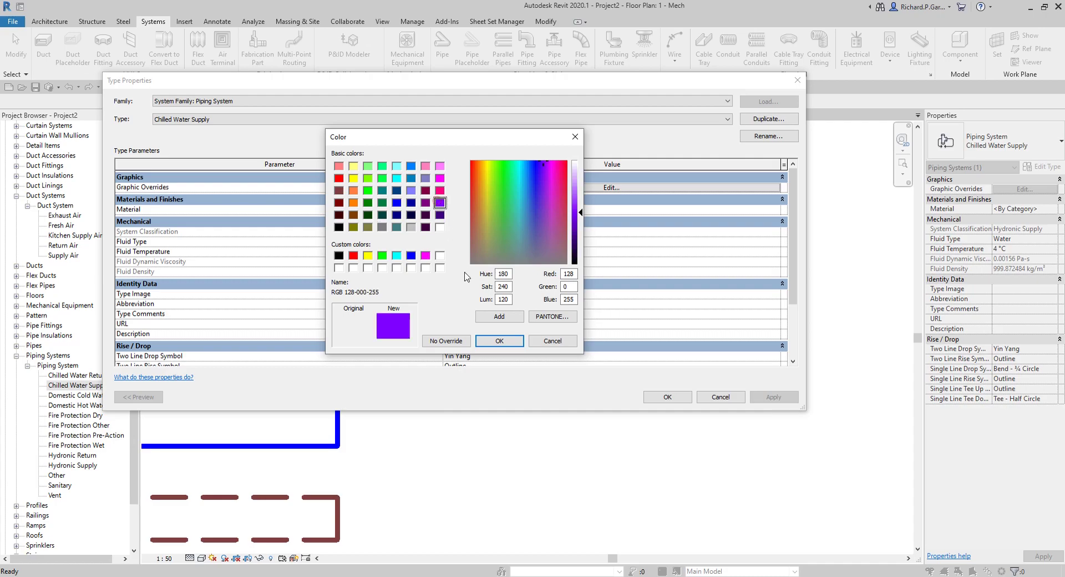
left_click(509, 339)
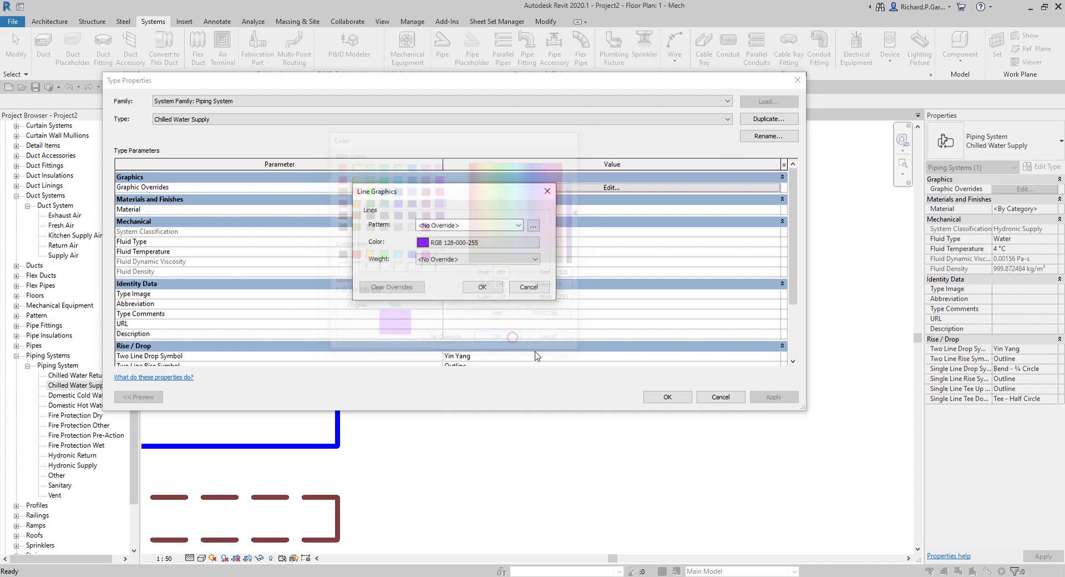
left_click(480, 287)
left_click(668, 397)
scroll(571, 388, "down", 2)
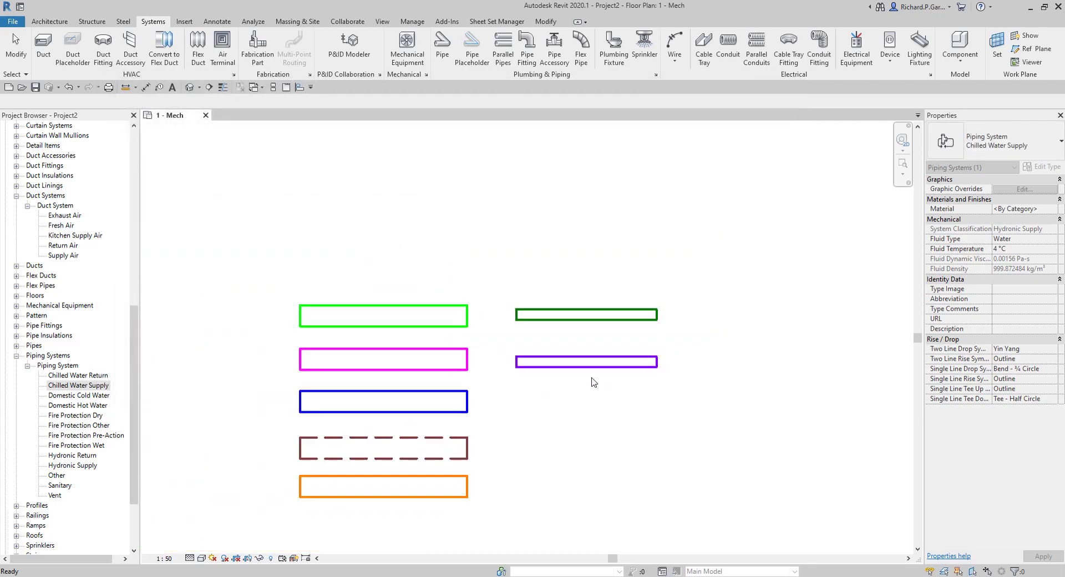
left_click(563, 348)
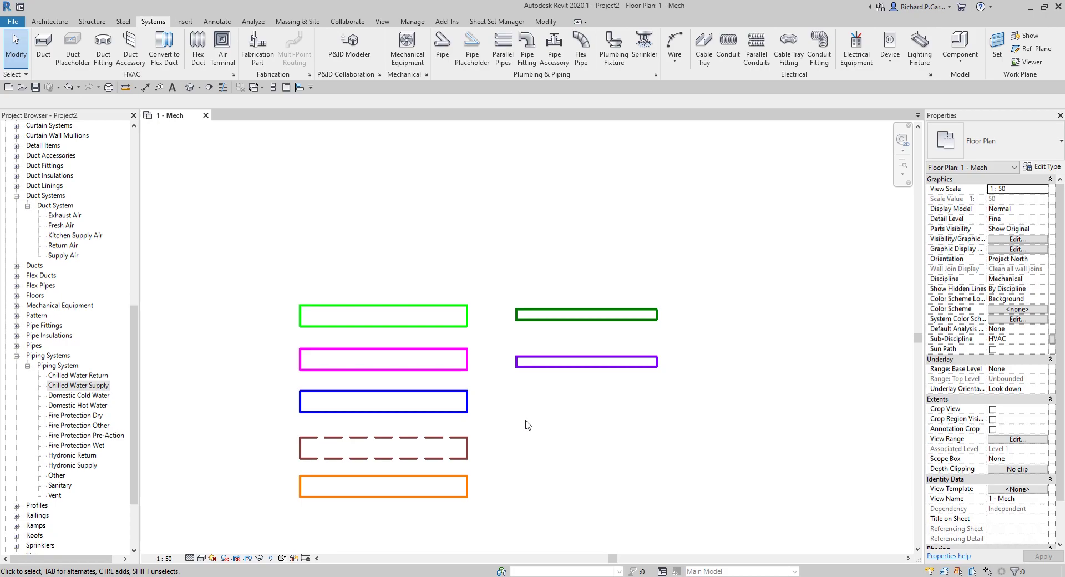
Examine the model object styles for the duct and pipe categories, including the Pipes subcategories, and cancel out of the dialogs.
key("v")
key("g")
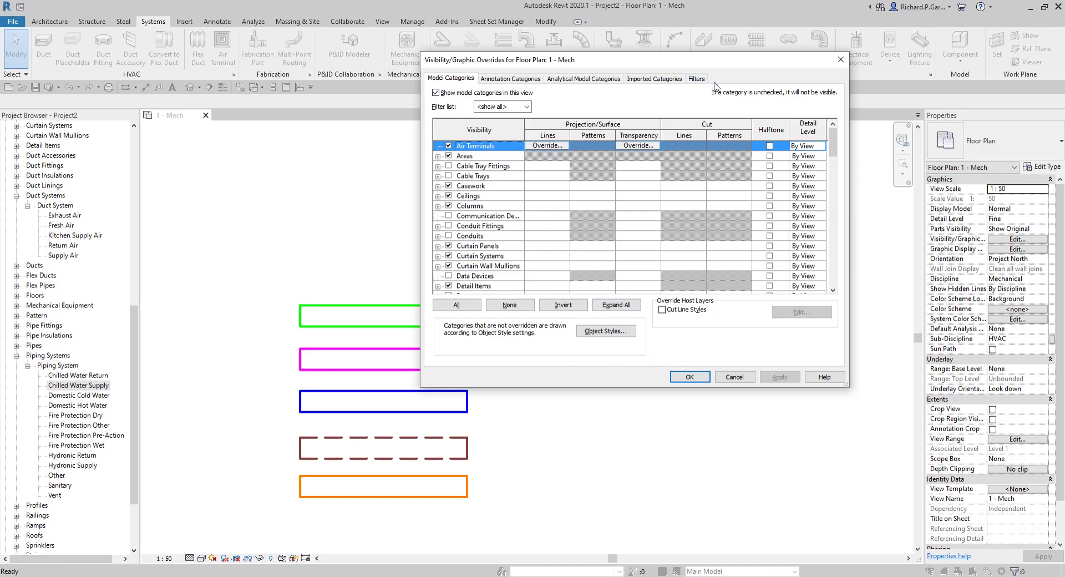
left_click(603, 333)
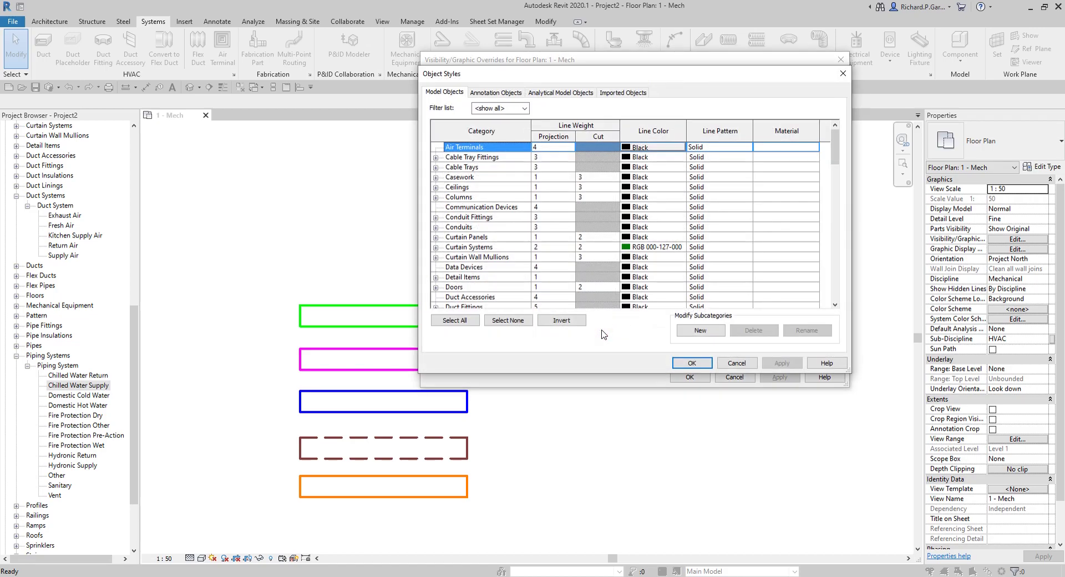
left_click(507, 277)
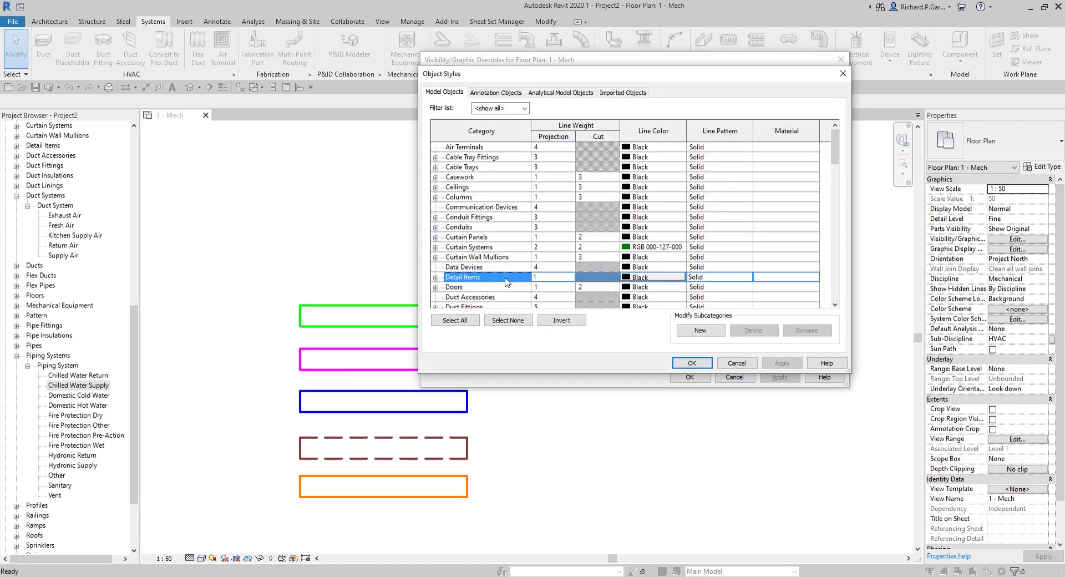
scroll(506, 281, "down", 2)
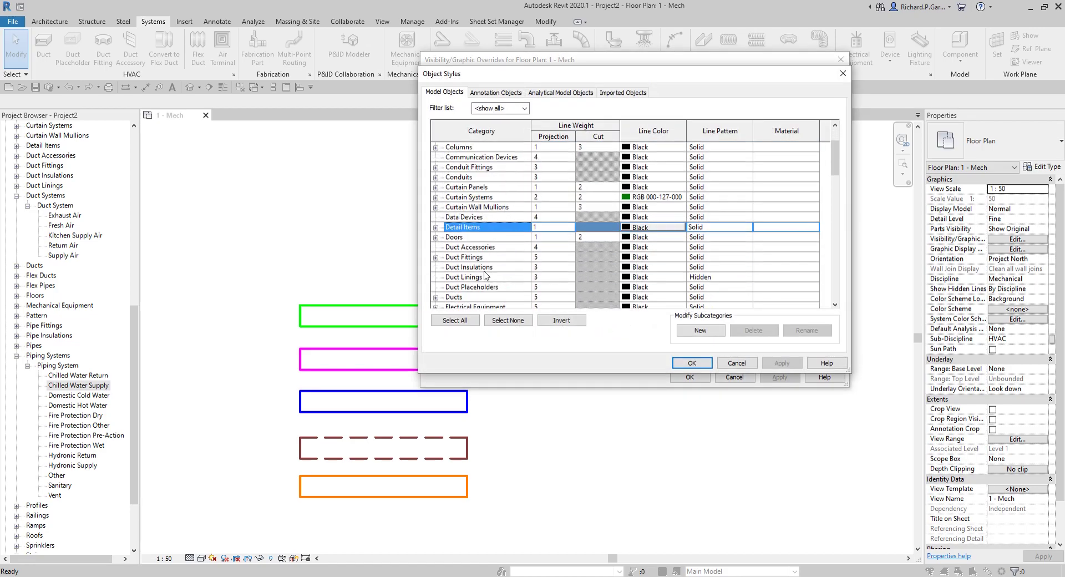
left_click(485, 268)
key("p")
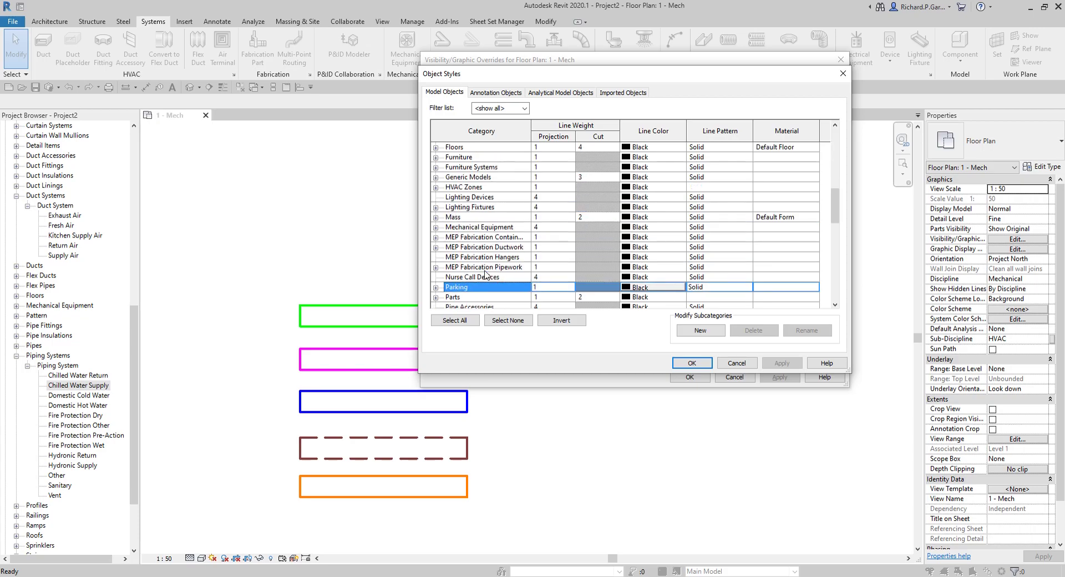
scroll(485, 274, "down", 3)
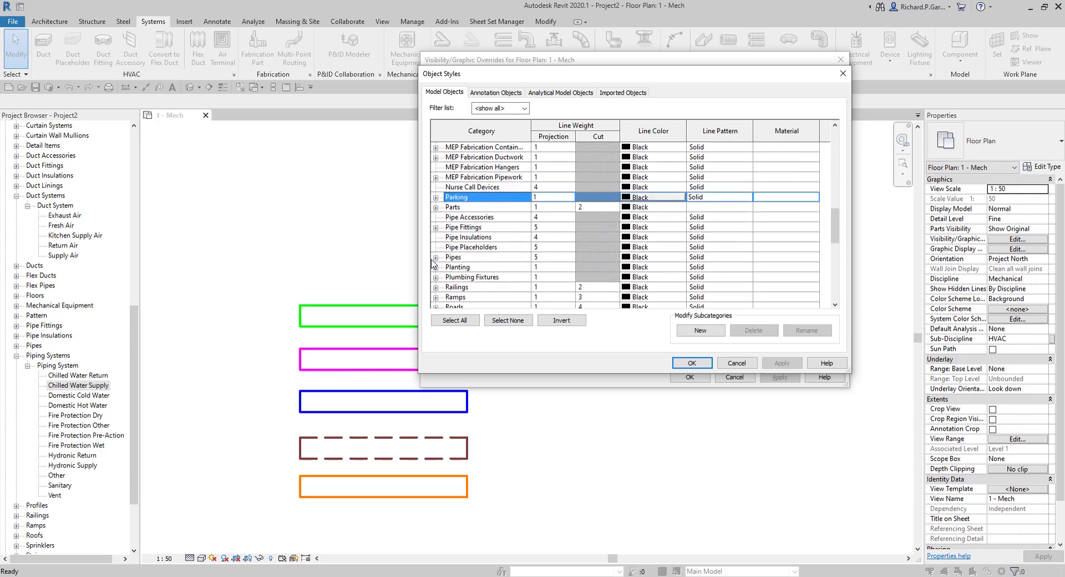
left_click(435, 256)
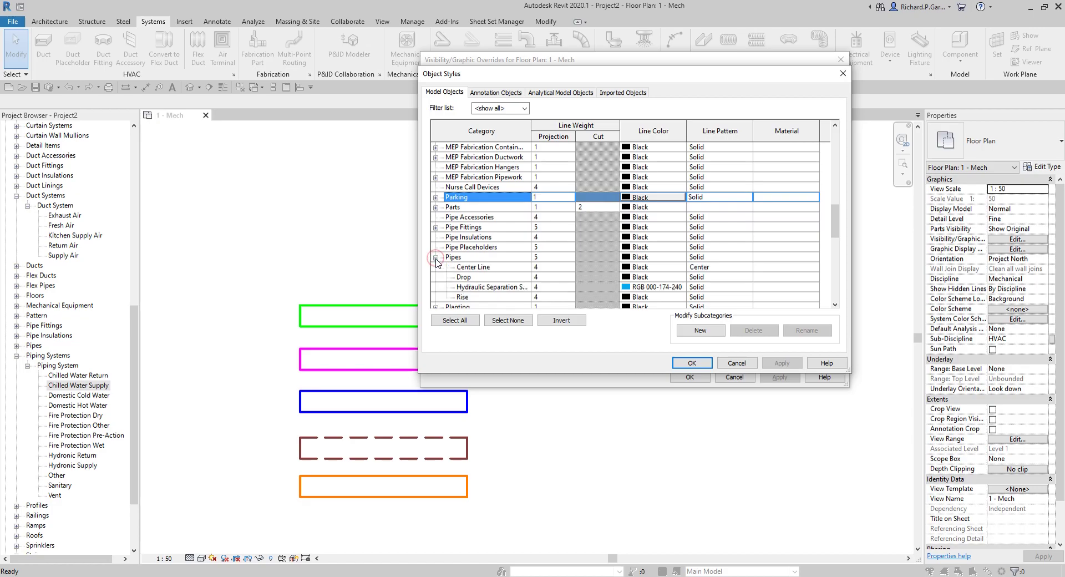
scroll(456, 267, "down", 1)
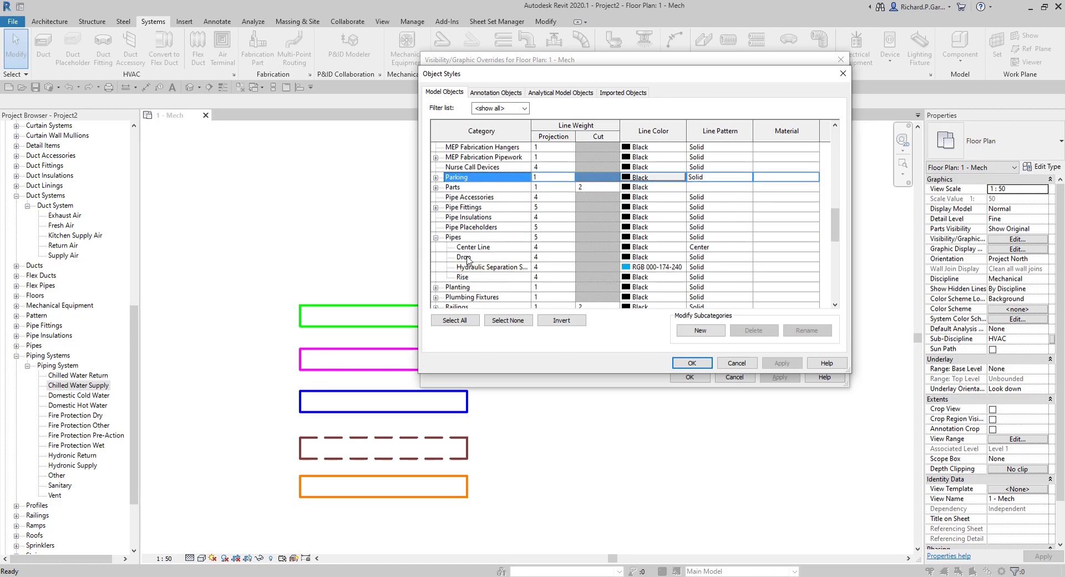
scroll(458, 257, "down", 2)
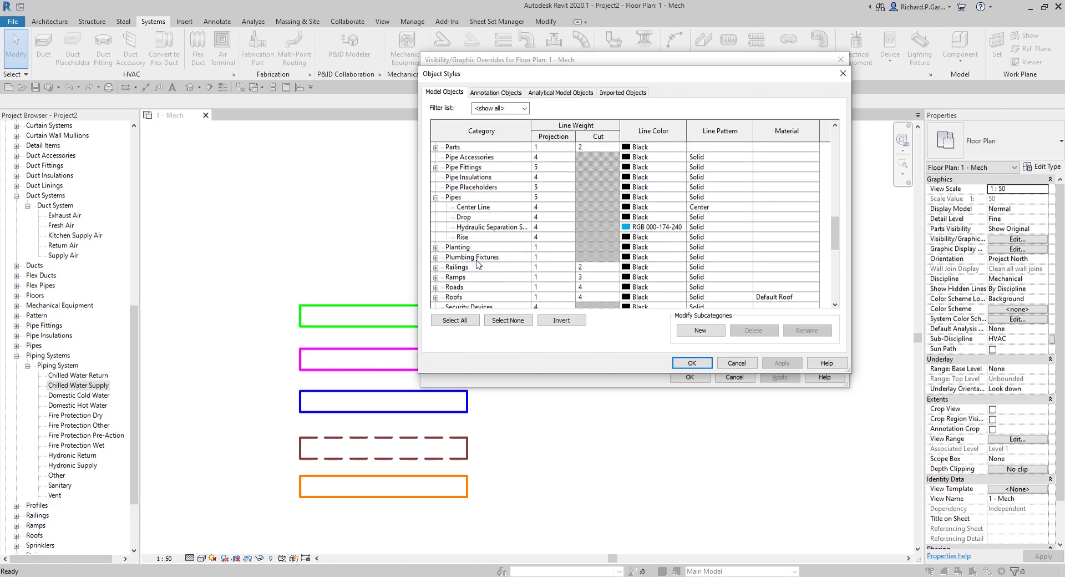
scroll(477, 265, "up", 1)
scroll(477, 265, "down", 1)
scroll(478, 265, "down", 1)
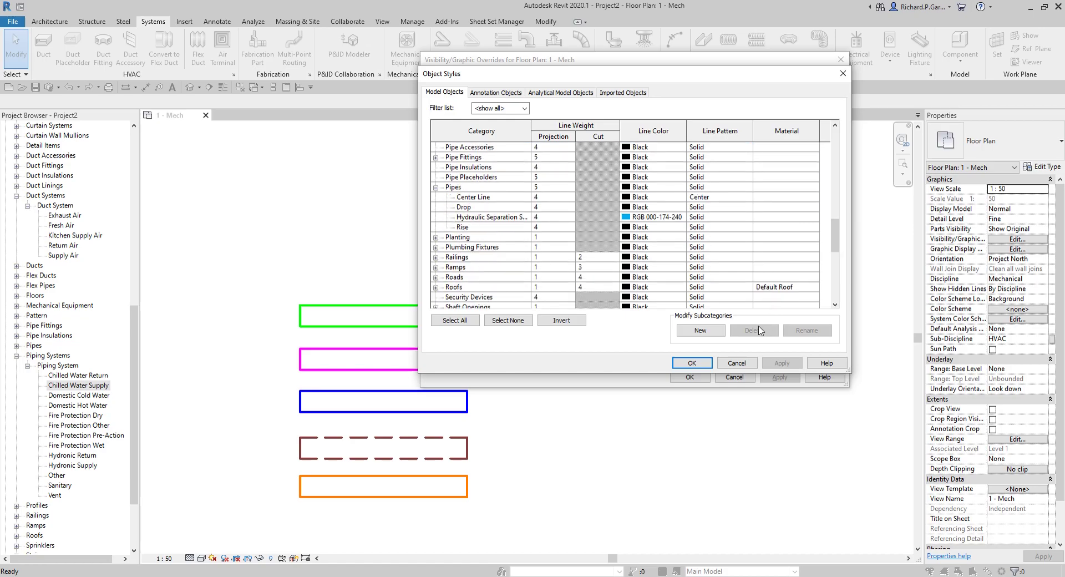
left_click(742, 362)
left_click(742, 377)
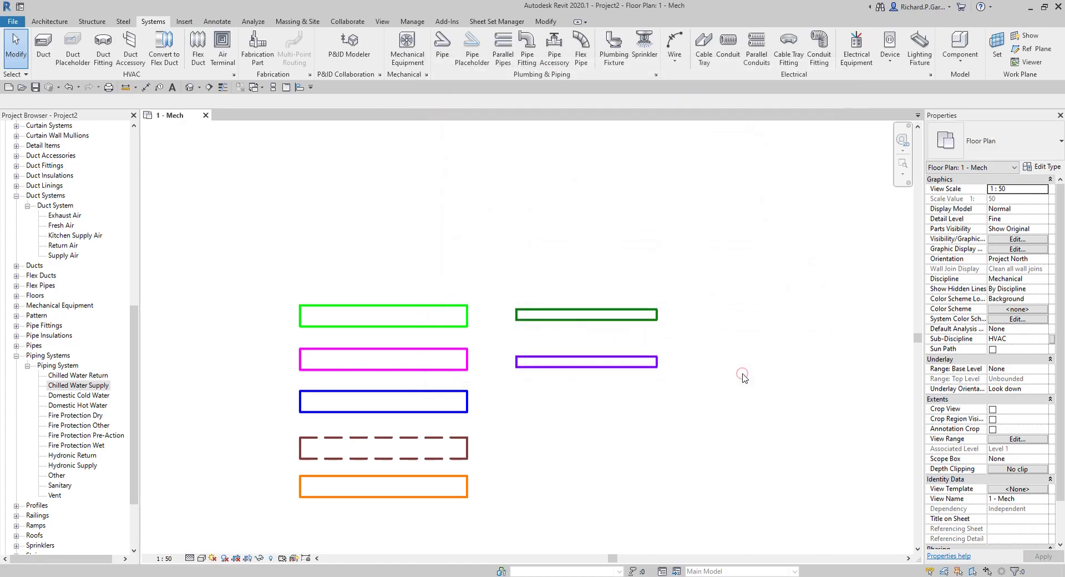
Review the filters in the floor plan's Visibility/Graphic Overrides, cancel, and inspect the magenta Return Air duct's properties before clearing the selection.
key("v")
key("g")
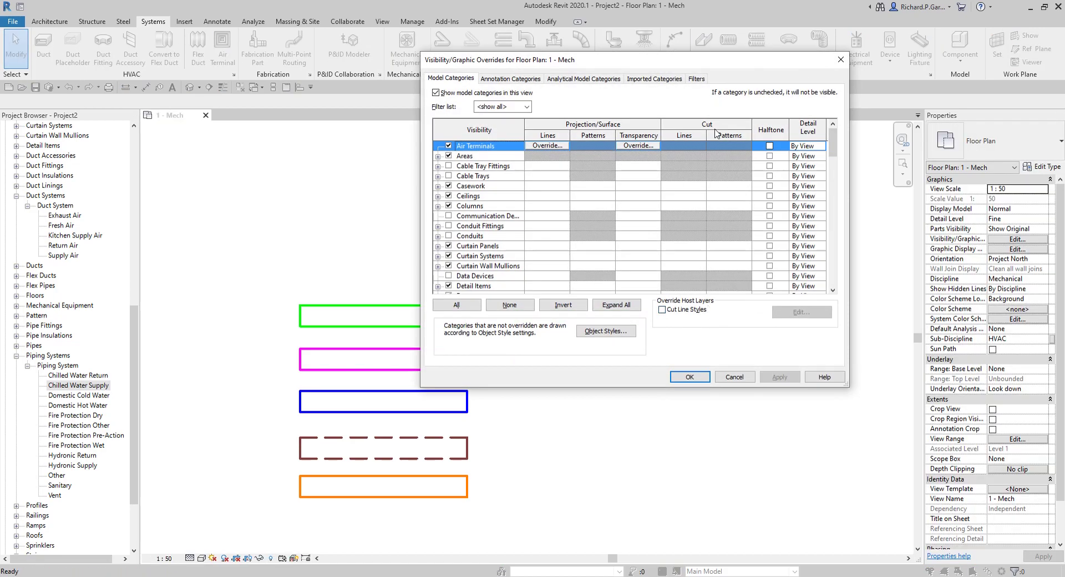
left_click(696, 79)
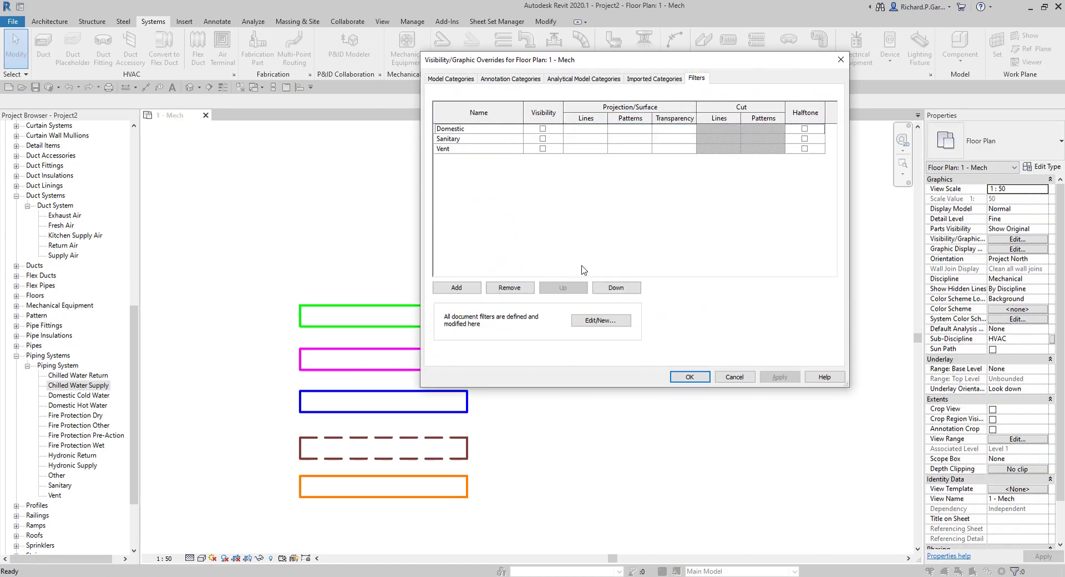
left_click_drag(563, 63, 803, 202)
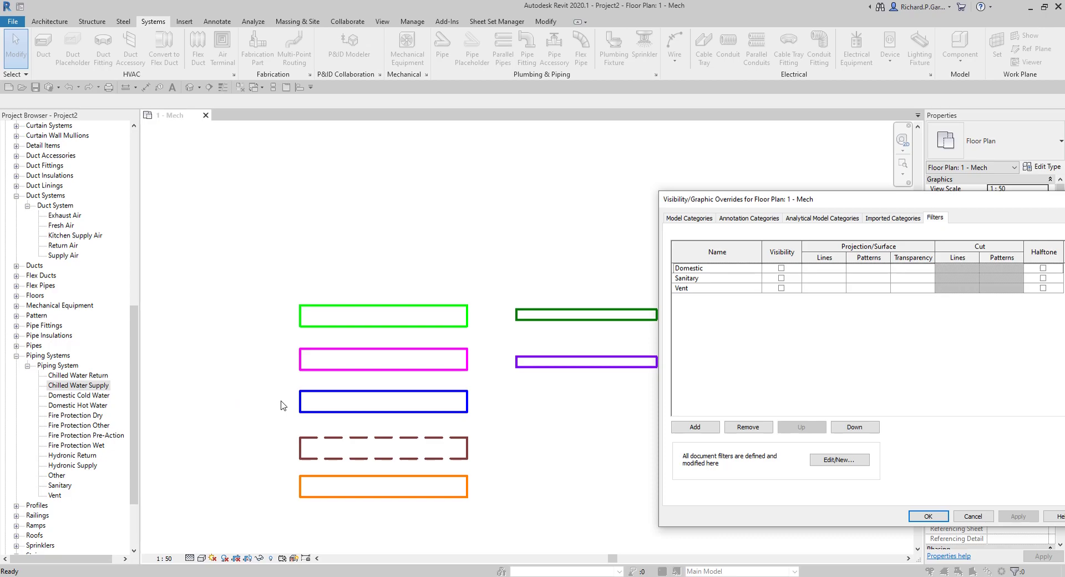
left_click(545, 368)
left_click(974, 519)
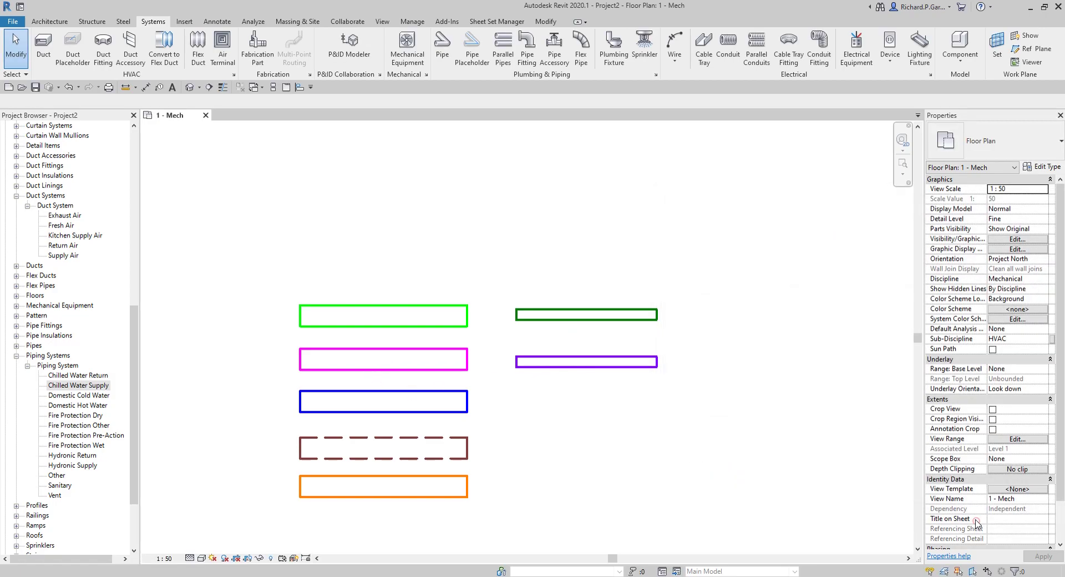
left_click(318, 371)
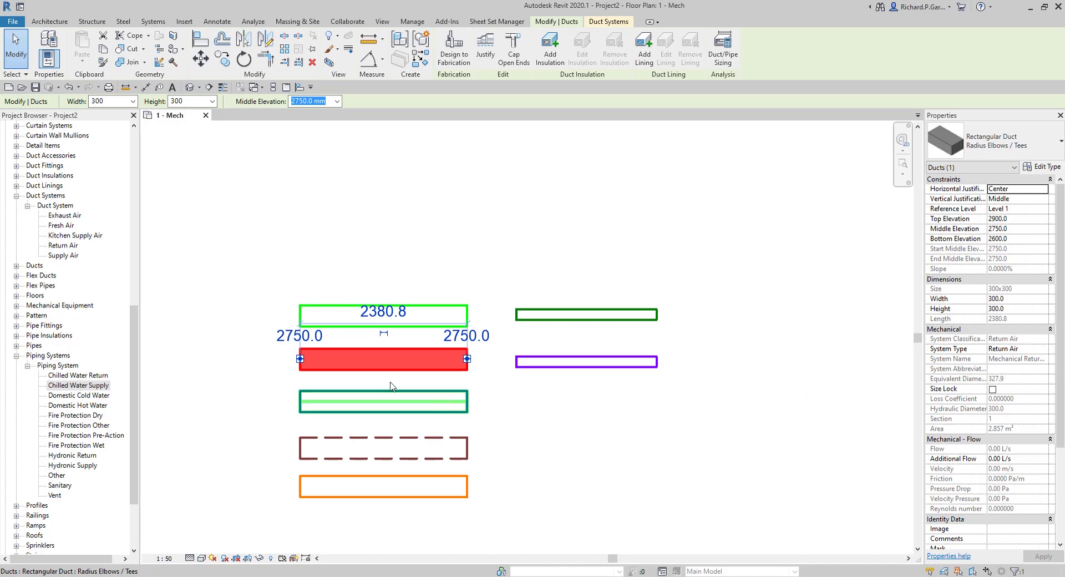
left_click(559, 418)
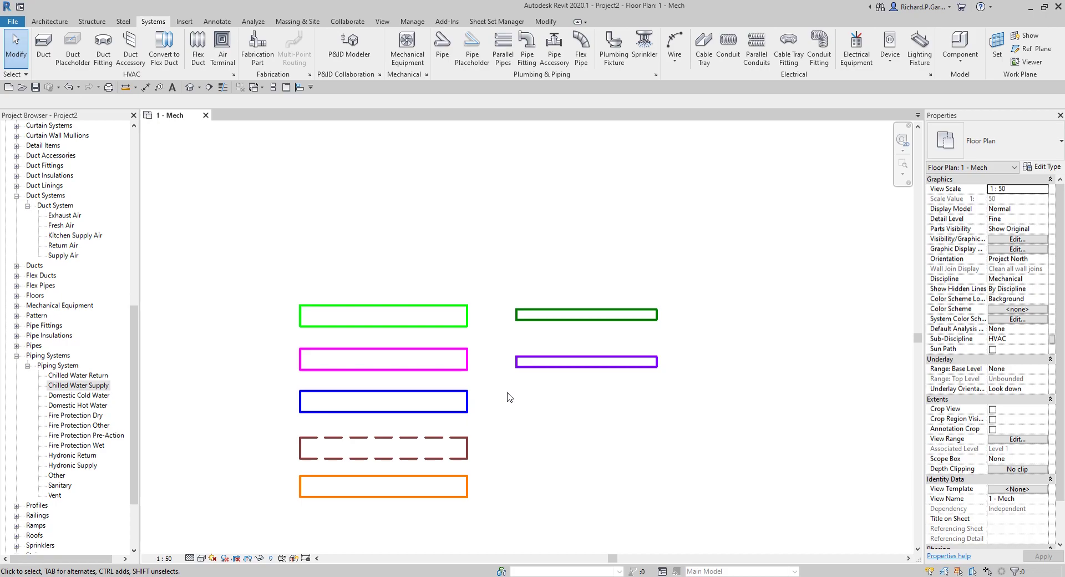
Bring up the filters that can be added to the floor plan's graphic overrides and select Mechanical - Return.
key("v")
key("v")
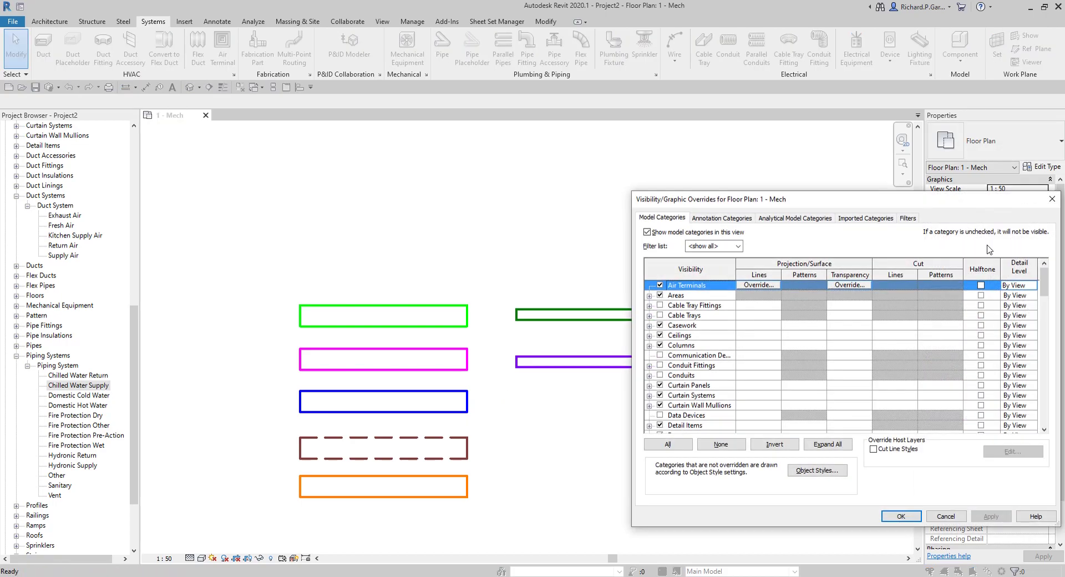
left_click(696, 155)
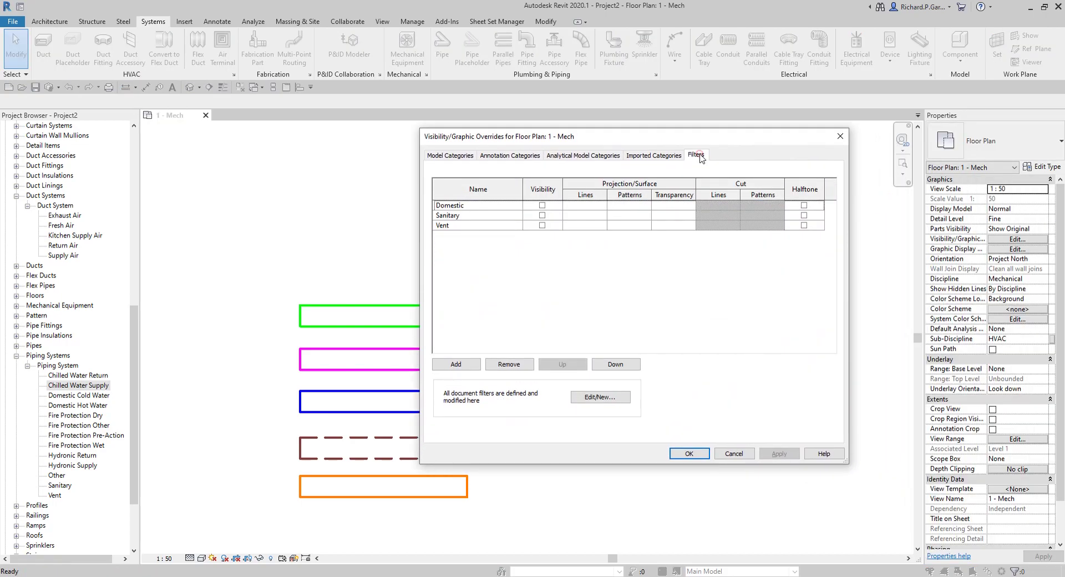
left_click(456, 366)
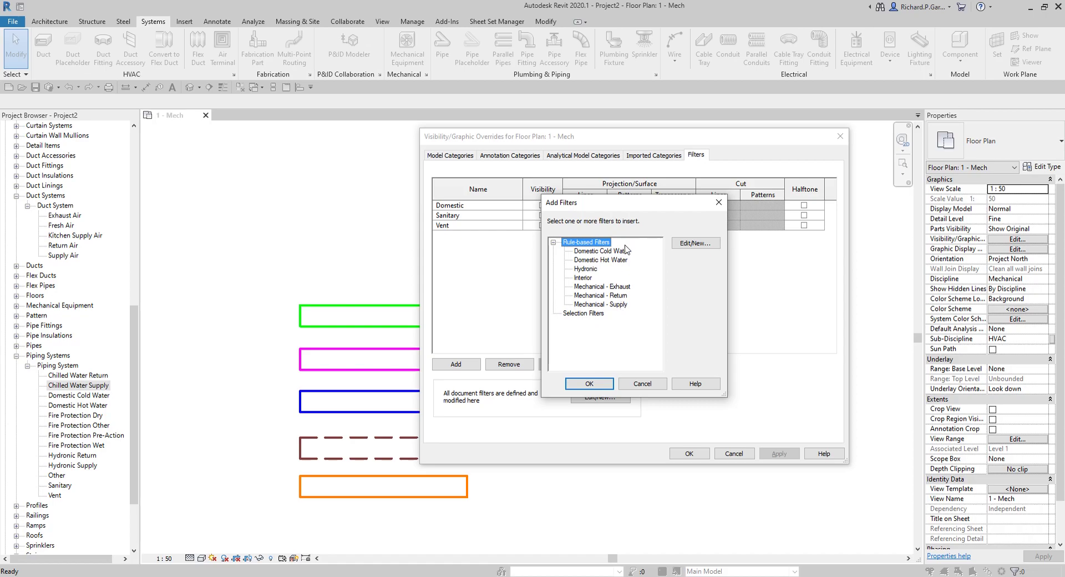
left_click(592, 296)
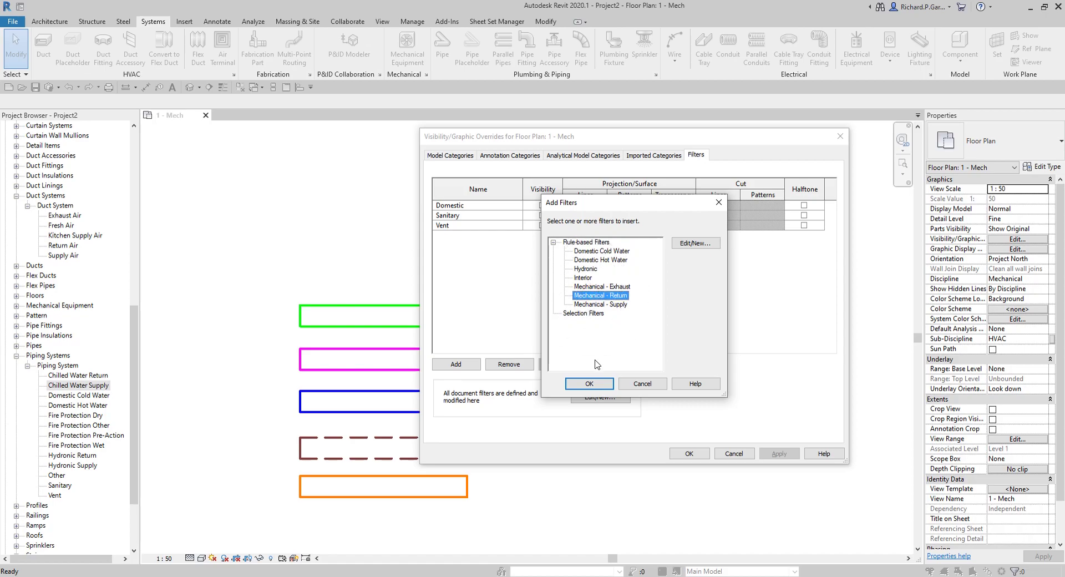
left_click(595, 298)
left_click(595, 297)
Examine the Mechanical - Return filter's included categories and its System Classification rule, and accept the filter definitions.
left_click(690, 245)
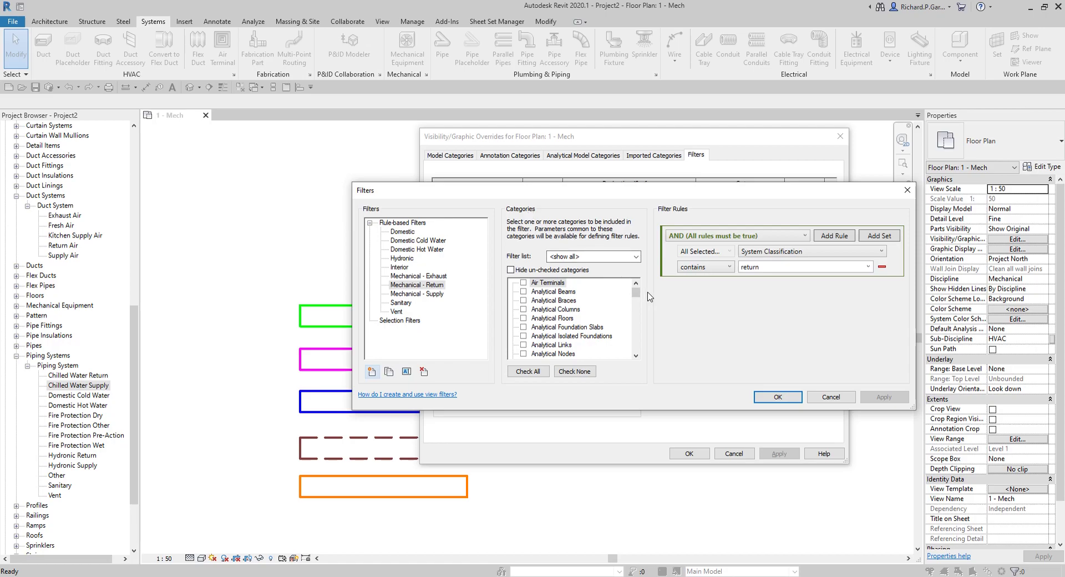
left_click_drag(637, 296, 638, 313)
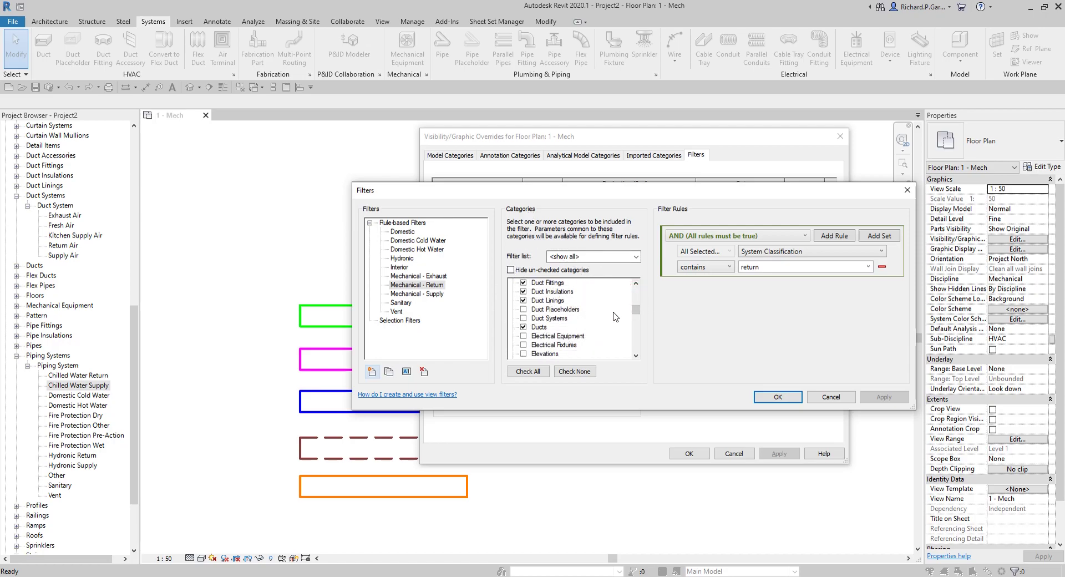
mouse_move(637, 314)
left_mouse_down()
mouse_move(642, 341)
mouse_move(637, 298)
mouse_move(639, 315)
left_mouse_up()
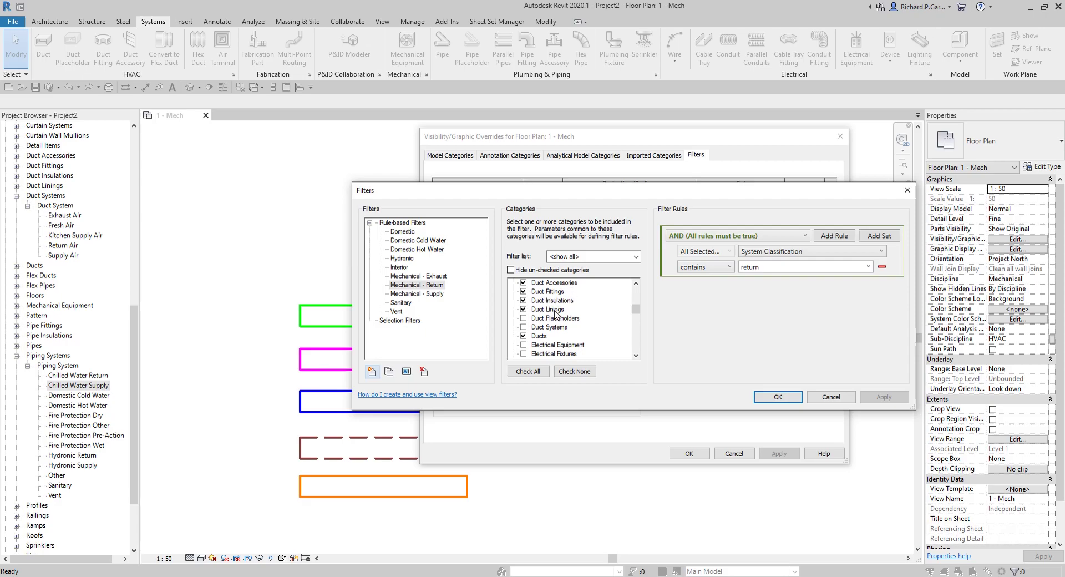
left_click(757, 269)
left_click(428, 288)
left_click(428, 288)
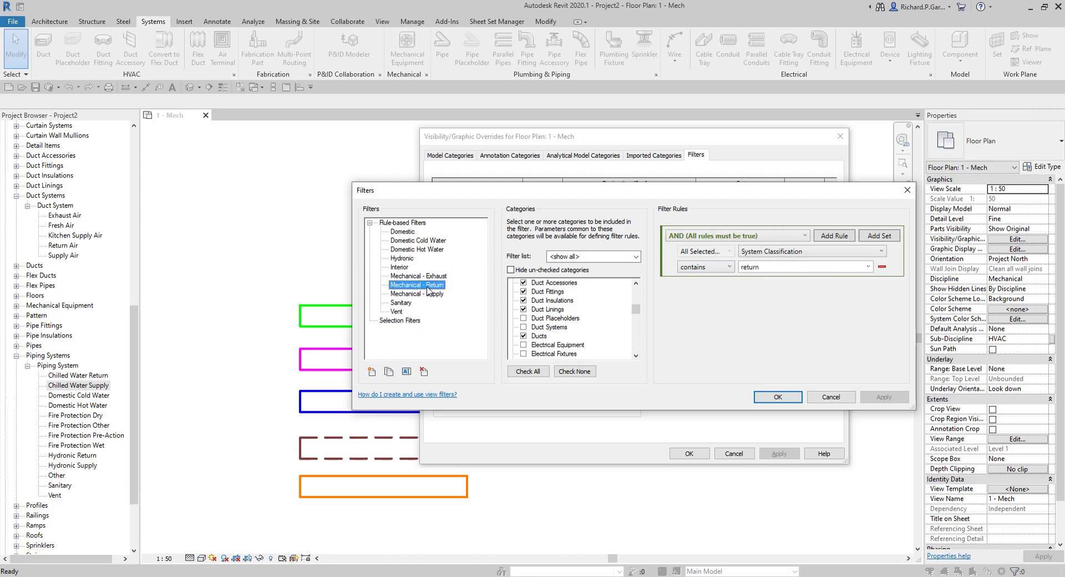
left_click(779, 397)
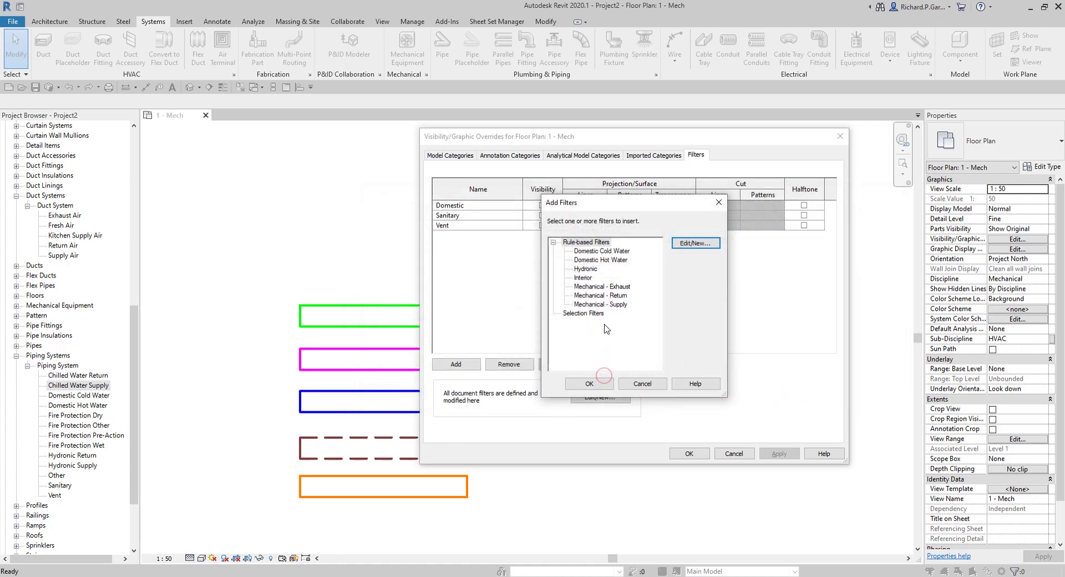
Add the Mechanical - Return filter to the floor plan and override its projection line color with Black.
left_click(605, 296)
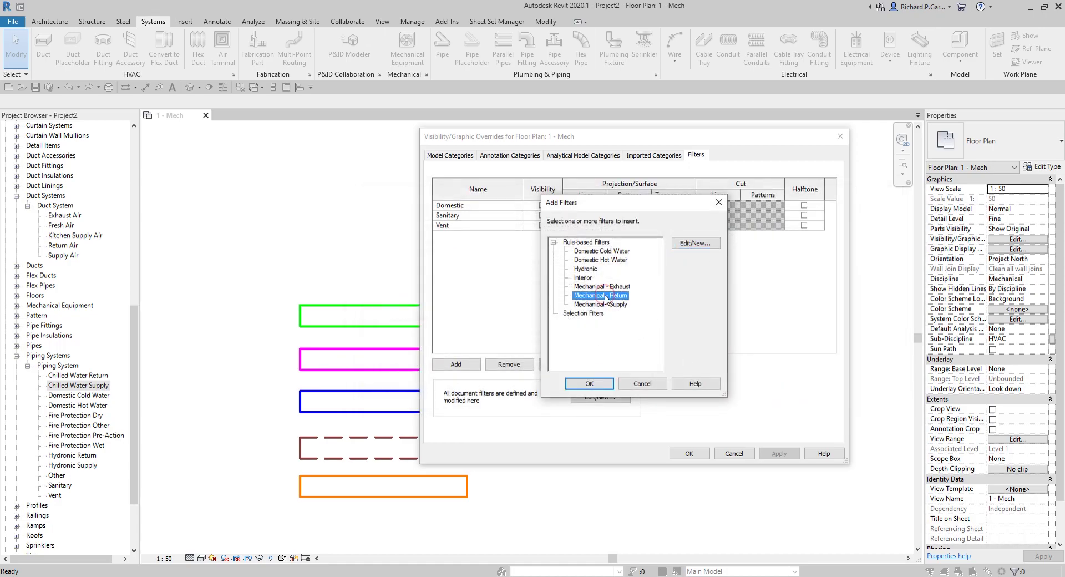
left_click(596, 385)
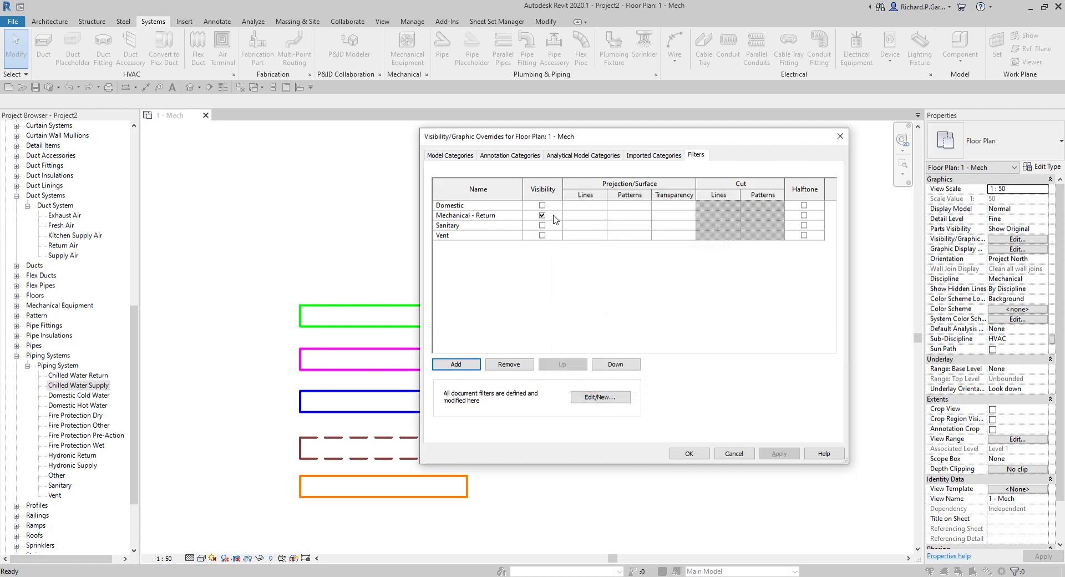
left_click(594, 216)
left_click(594, 216)
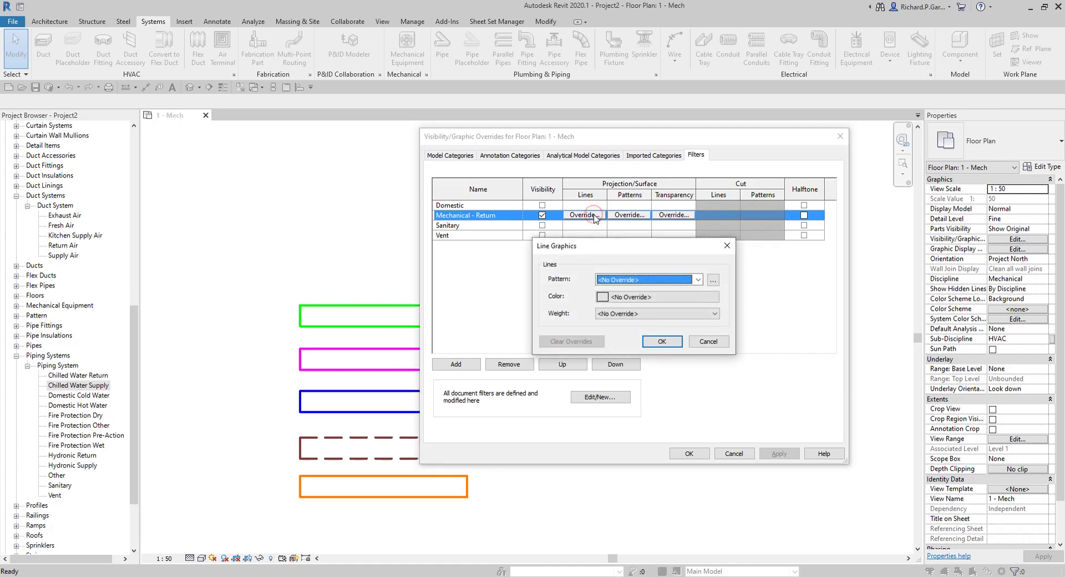
left_click(650, 298)
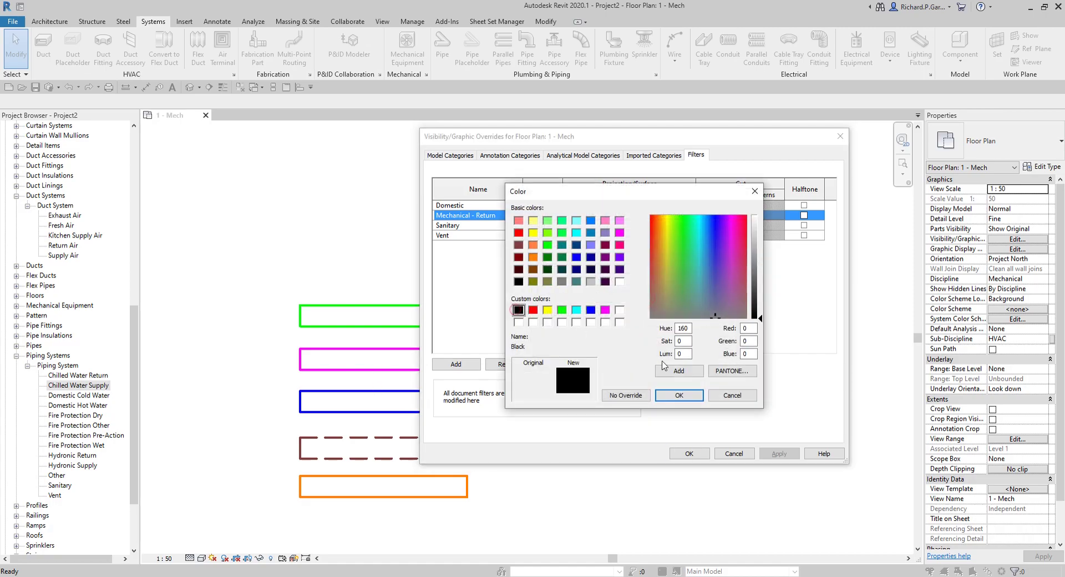
left_click(679, 394)
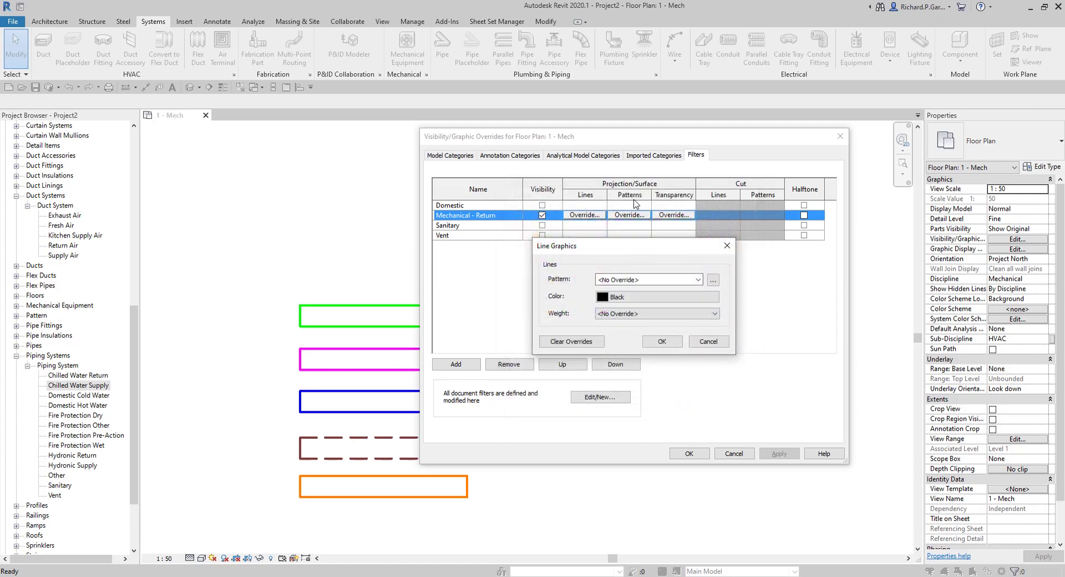
left_click(659, 340)
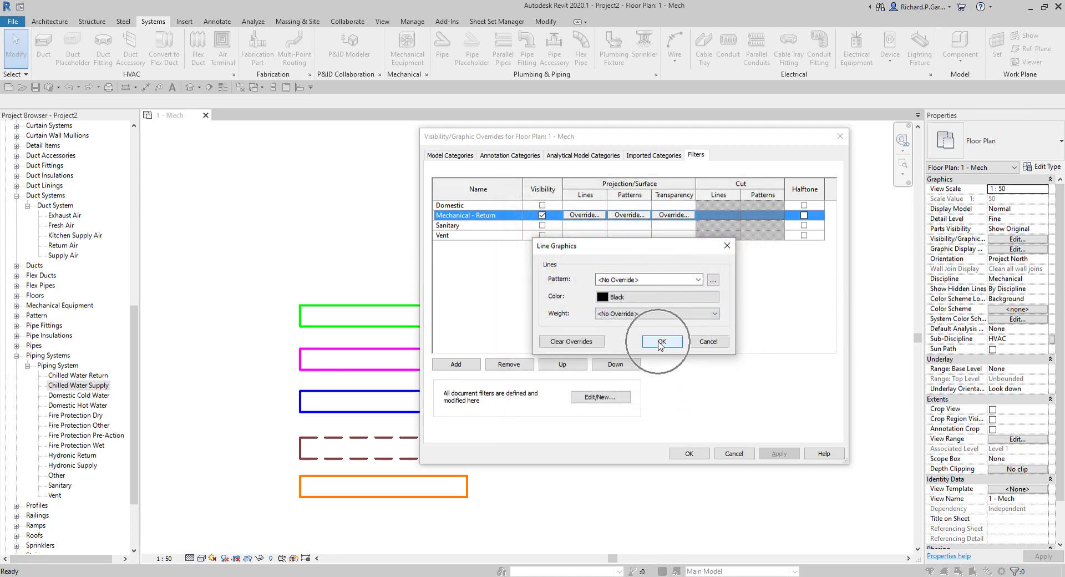
Override the foreground color of the Mechanical - Return filter's projection surface pattern with Magenta.
left_click(629, 215)
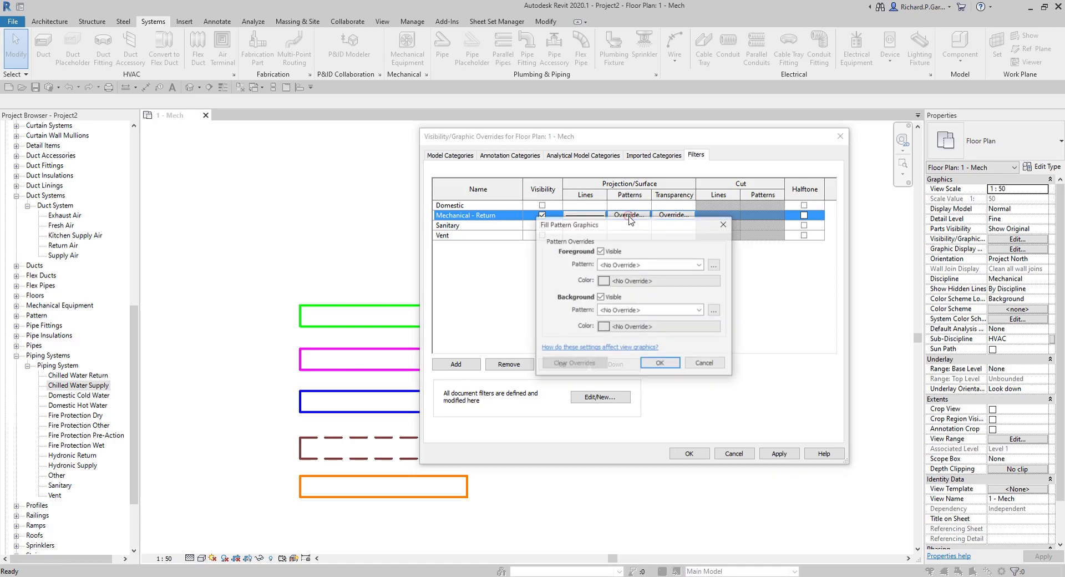
left_click(636, 281)
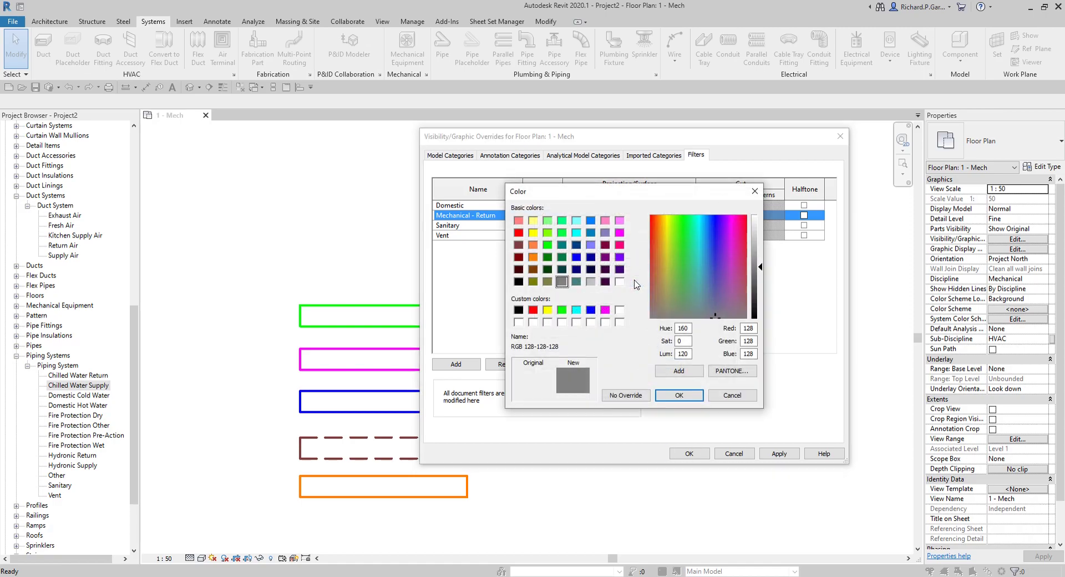
left_click(605, 310)
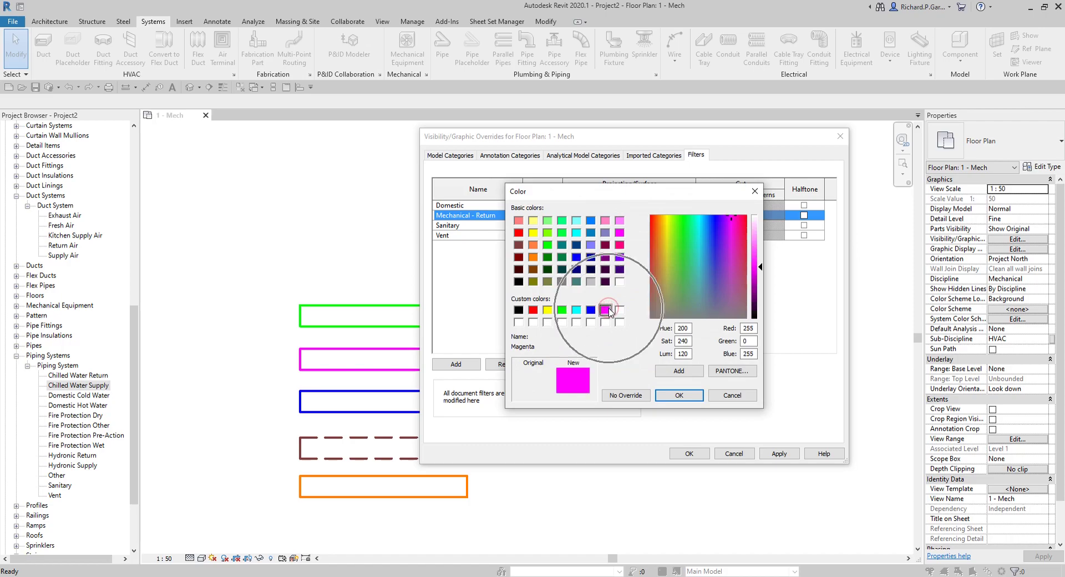
left_click(679, 395)
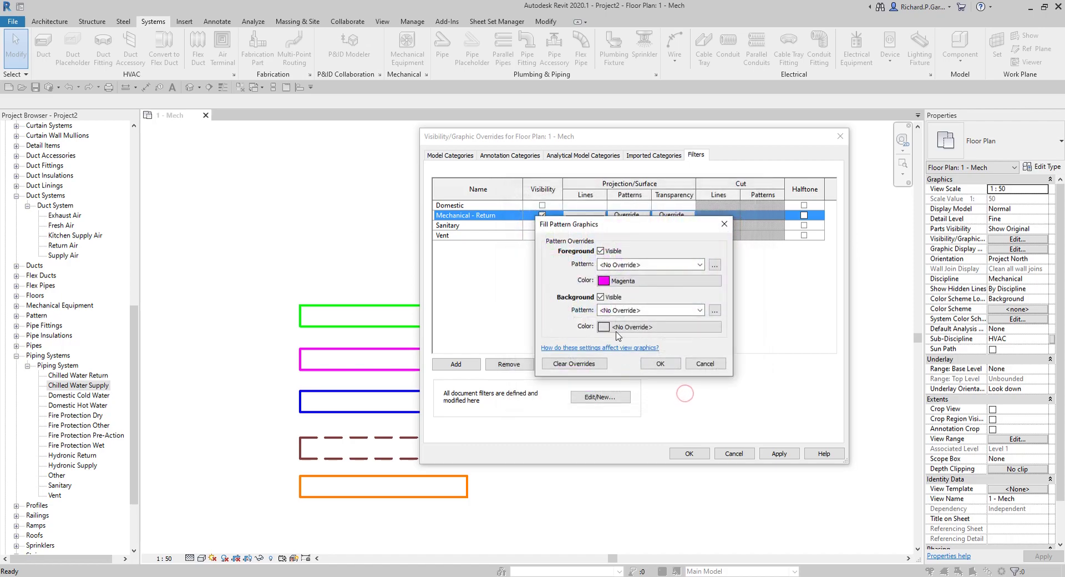
Set both the foreground and background patterns of Mechanical - Return to Solid fill with a Magenta background color, and apply the overrides to the floor plan.
left_click(621, 312)
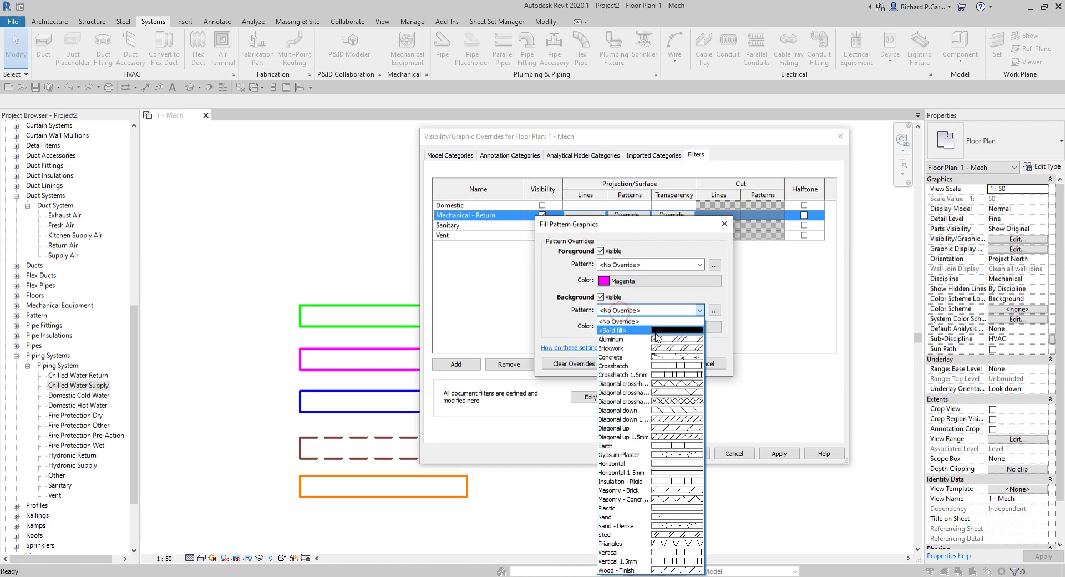
left_click(660, 331)
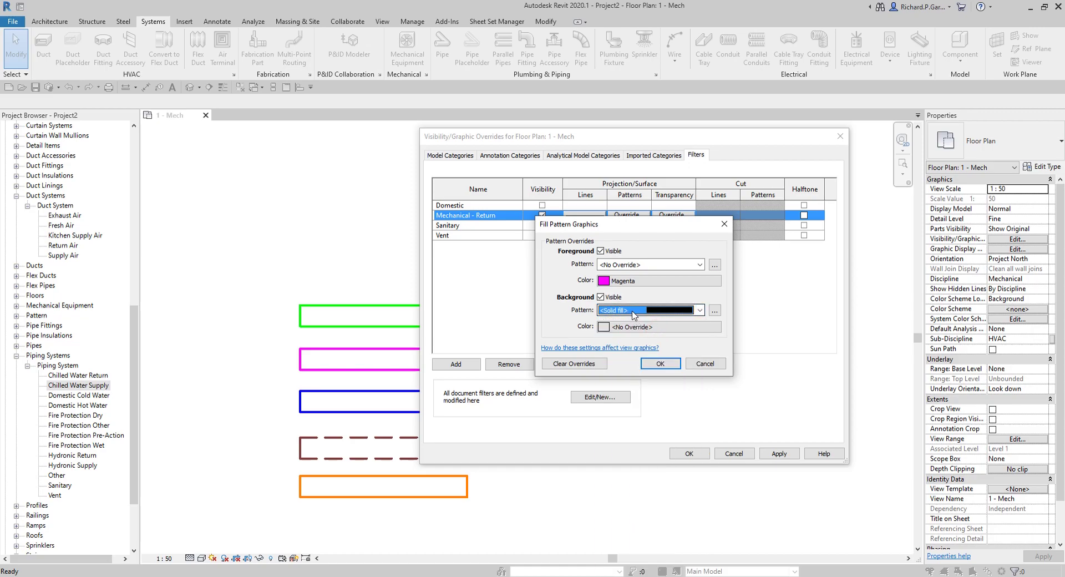
left_click(646, 264)
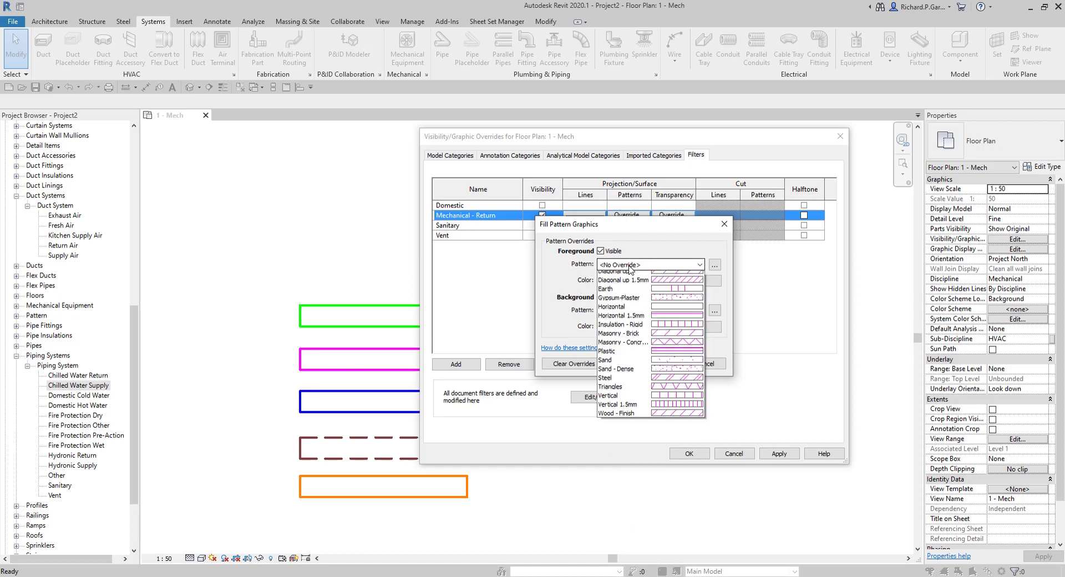
left_click(658, 281)
left_click(632, 327)
left_click(605, 310)
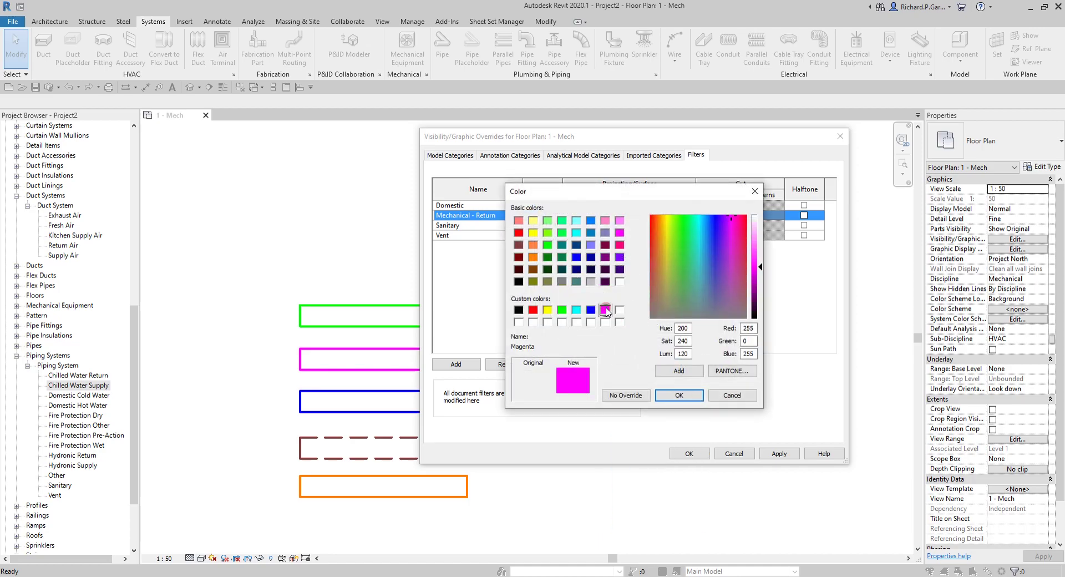
left_click(690, 394)
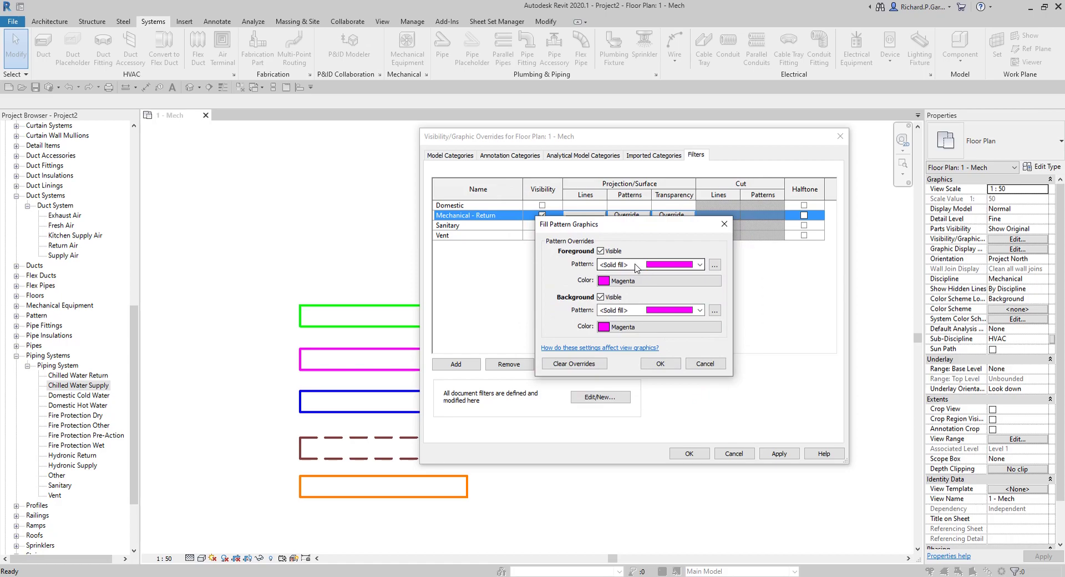
left_click(659, 363)
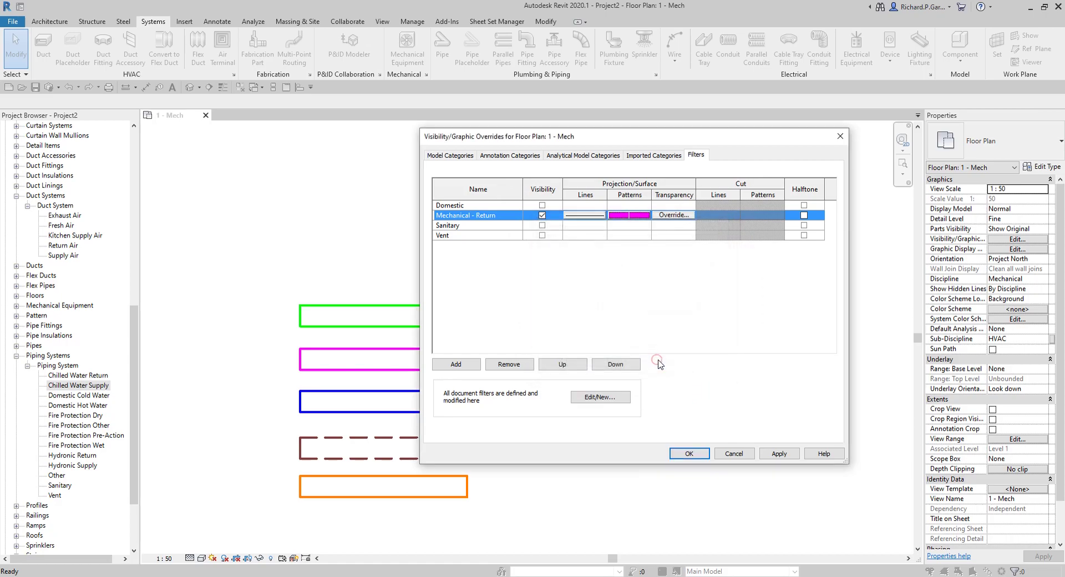
left_click(690, 452)
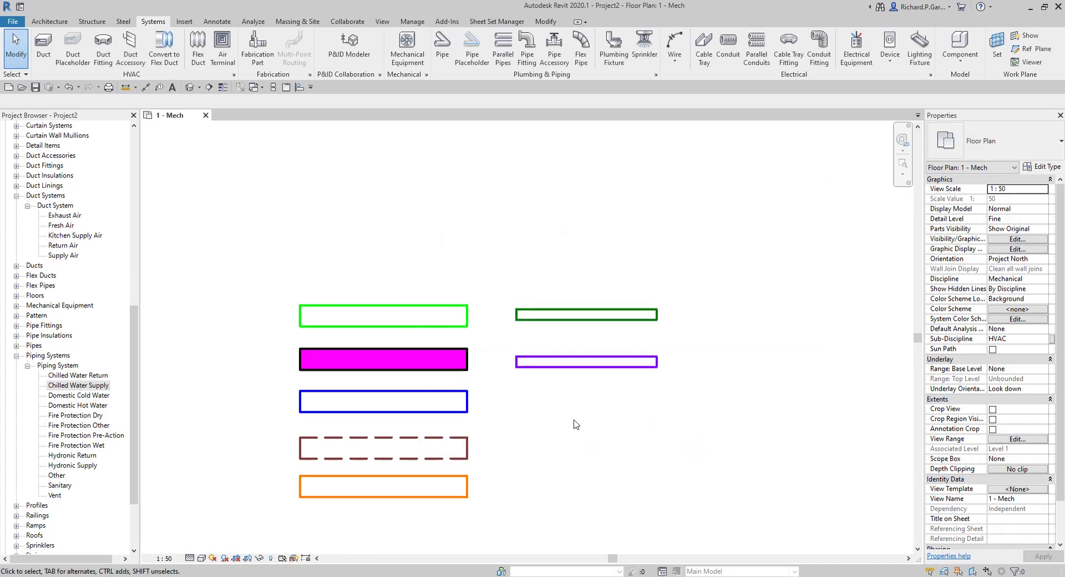
Inspect the filled Return Air duct's properties in the floor plan and clear the selection.
scroll(403, 378, "up", 3)
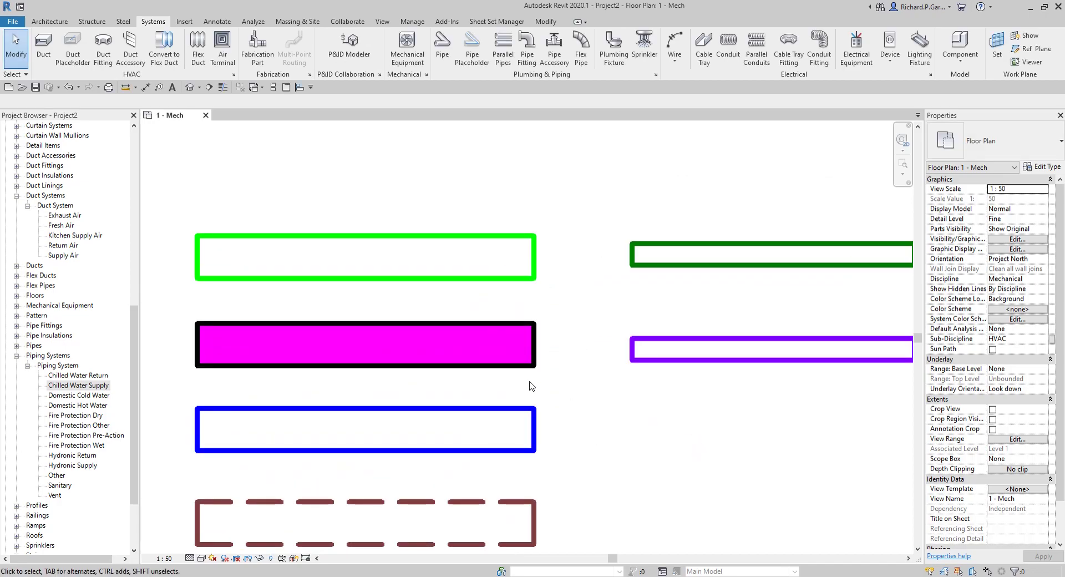
left_click(517, 367)
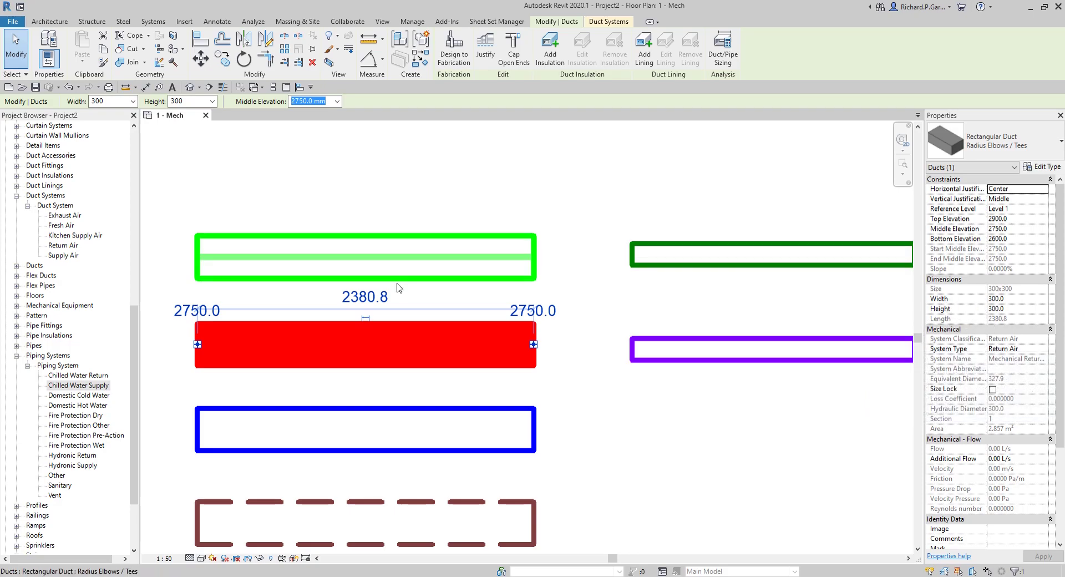
left_click(604, 402)
scroll(601, 399, "down", 2)
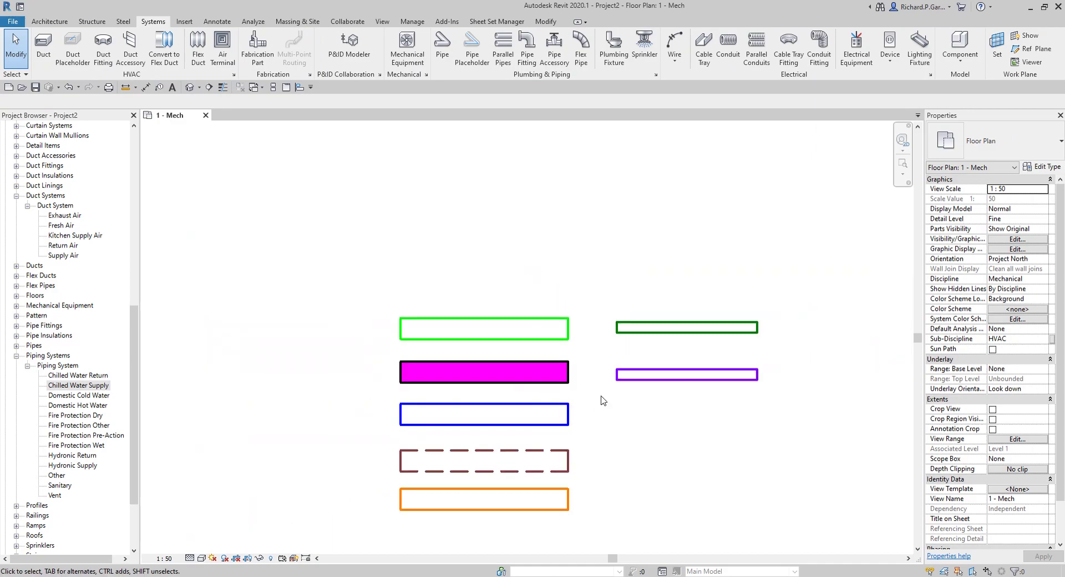
scroll(602, 399, "up", 2)
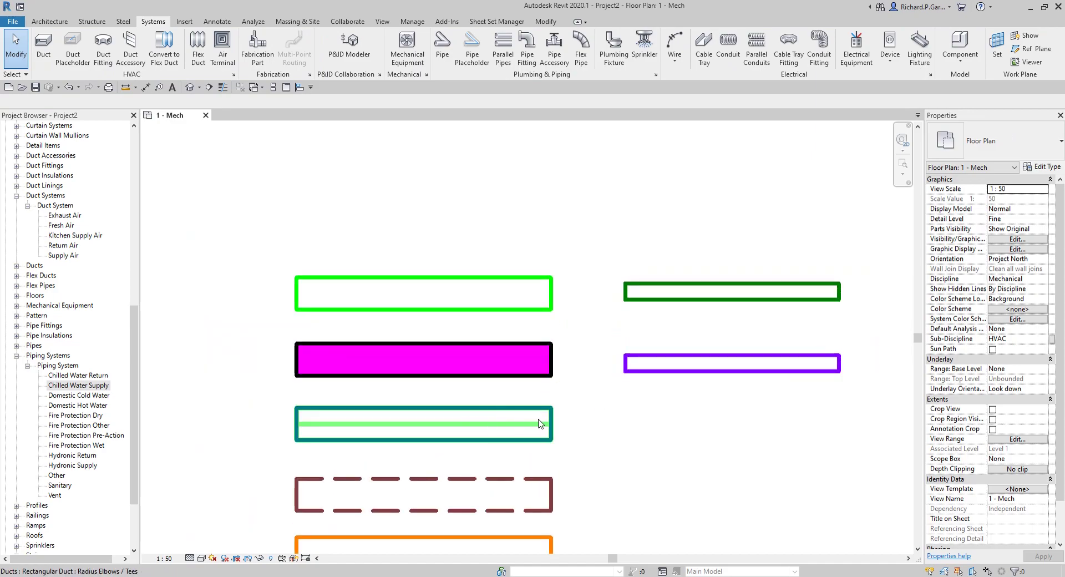
Add the Mechanical - Supply filter to the floor plan's Visibility/Graphic Overrides.
key("v")
key("g")
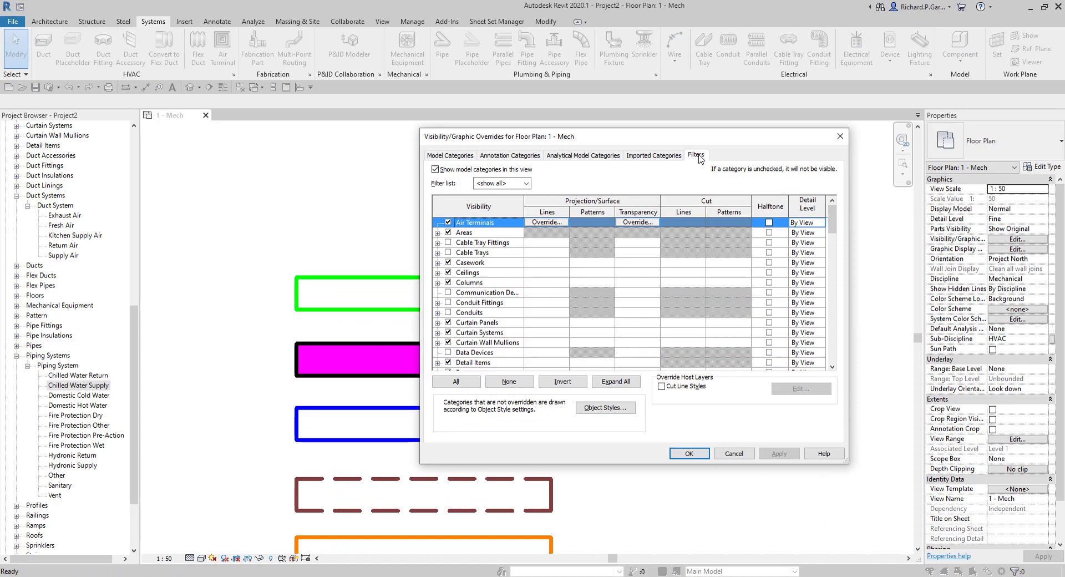
left_click(698, 157)
left_click(464, 367)
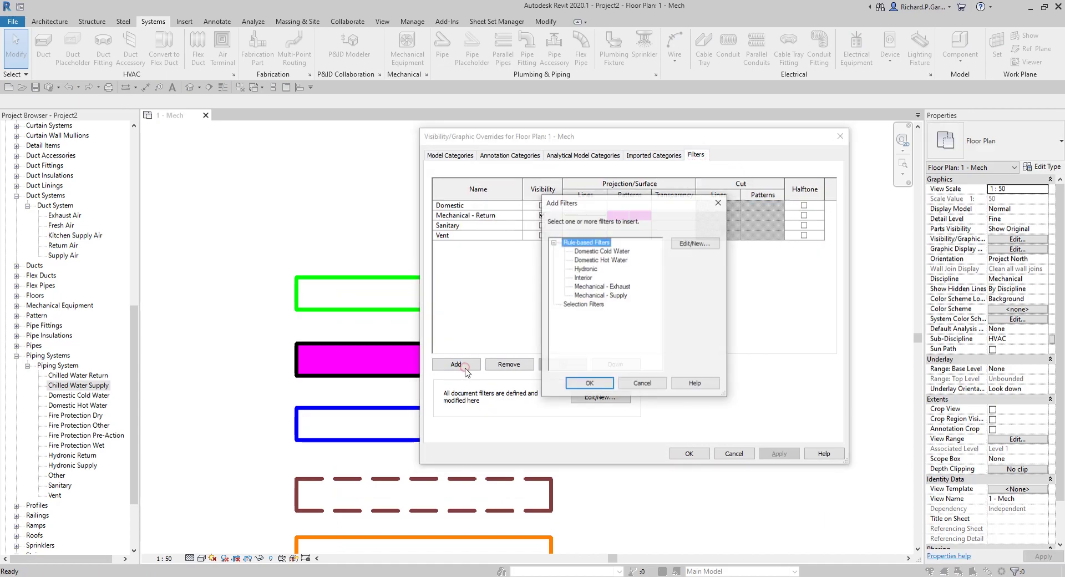
left_click(599, 295)
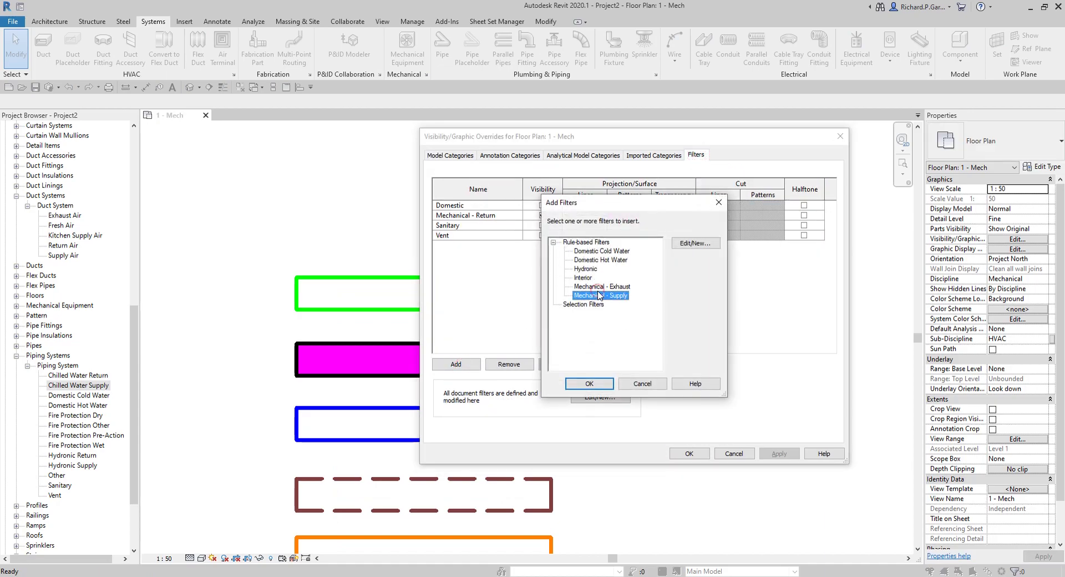
left_click(590, 383)
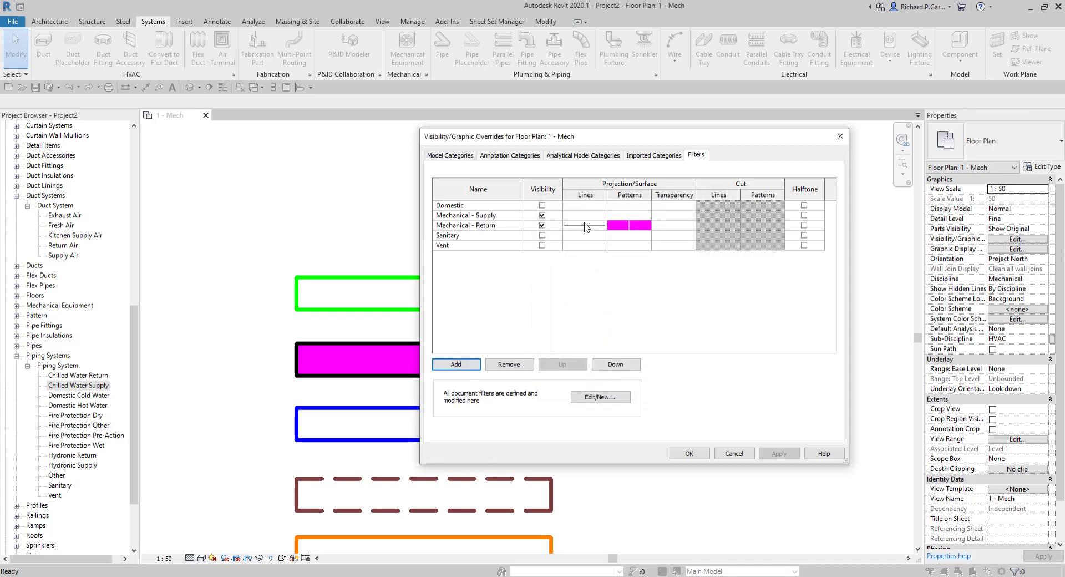
Override the Mechanical - Supply filter's projection line color with Black.
left_click(586, 218)
left_click(584, 215)
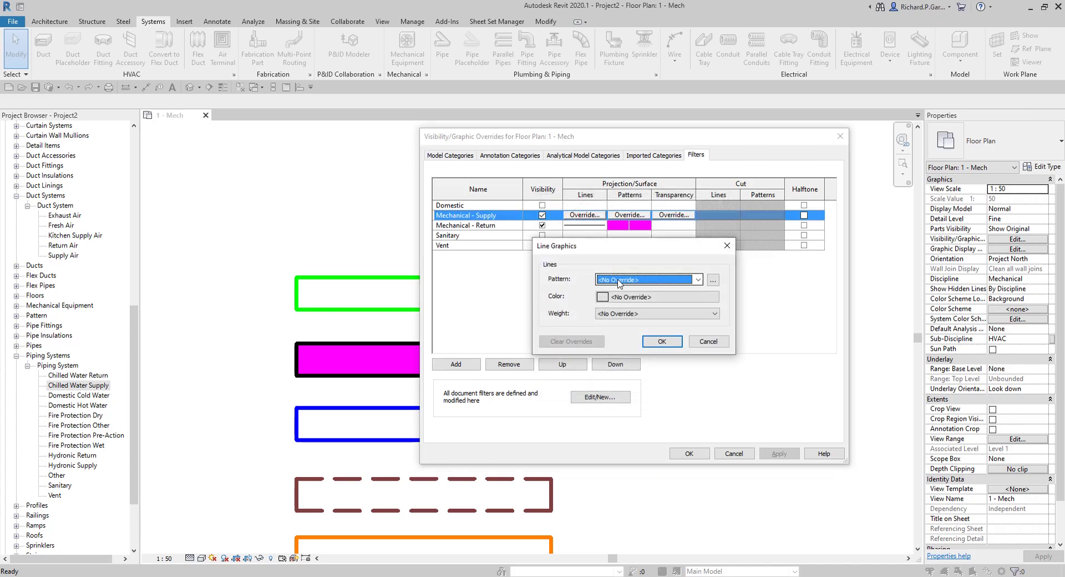
left_click(628, 298)
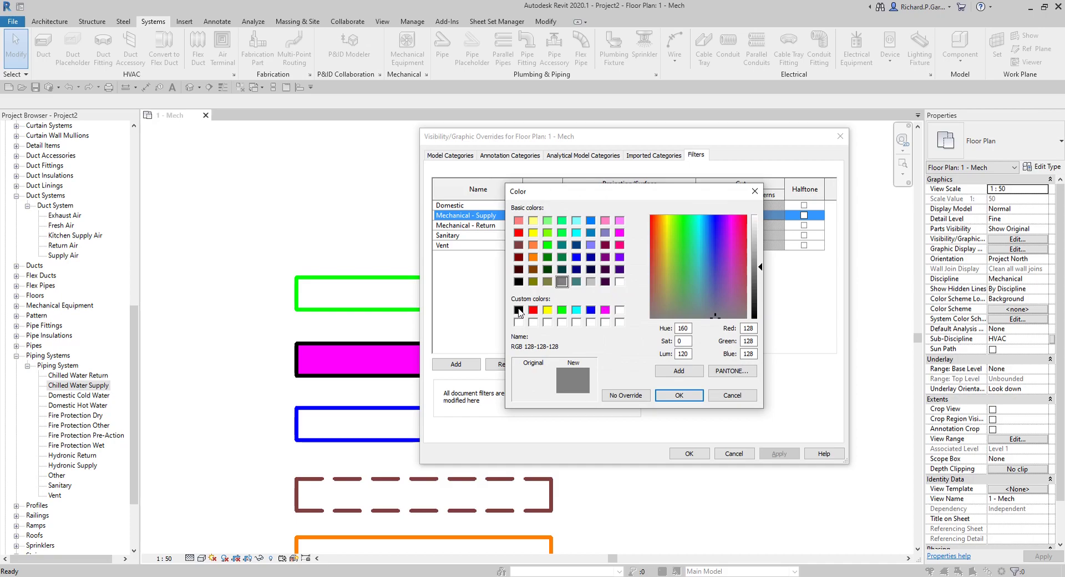
left_click(518, 310)
left_click(679, 395)
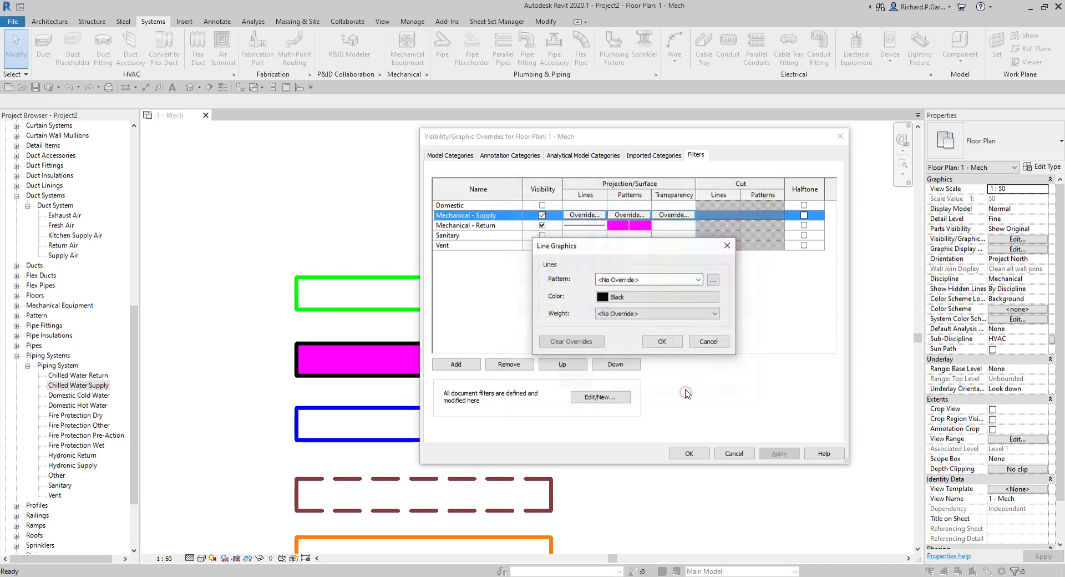
left_click(662, 342)
Override the Mechanical - Supply filter's foreground surface pattern with Solid fill in Blue.
left_click(629, 216)
left_click(625, 264)
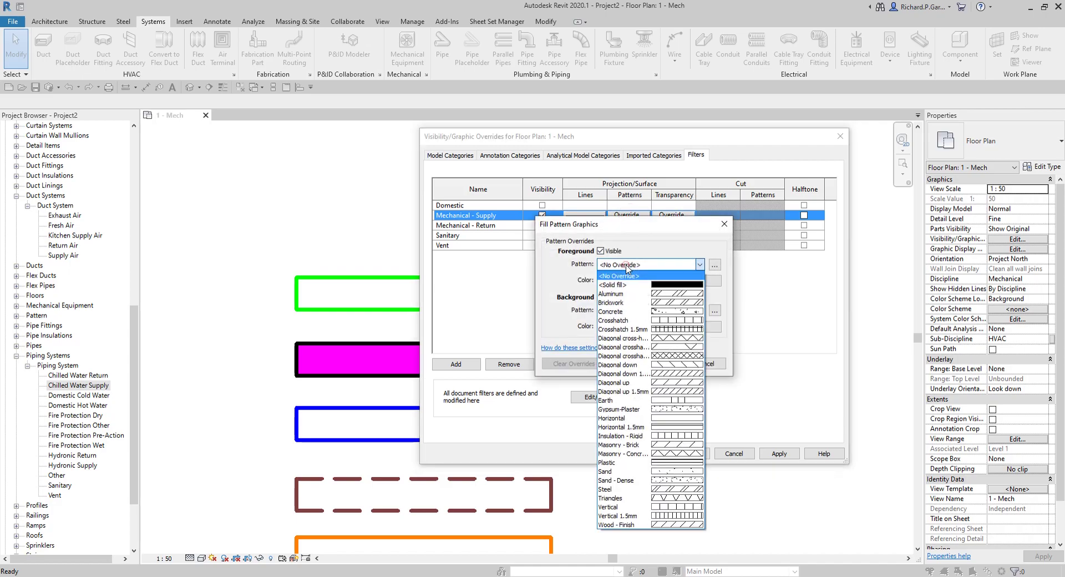
left_click(643, 280)
left_click(648, 280)
left_click(591, 309)
left_click(671, 394)
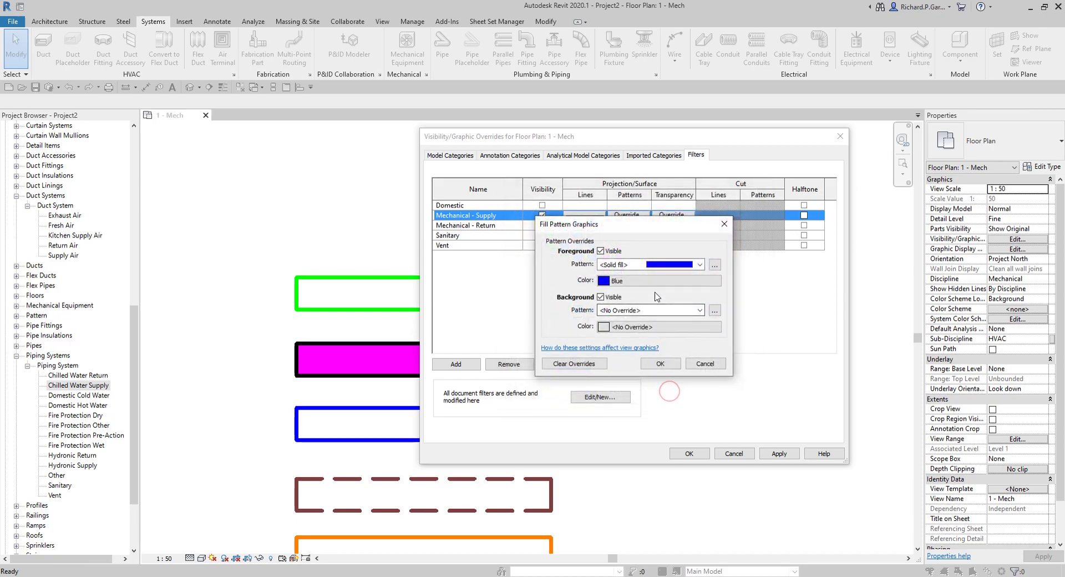
Set the Mechanical - Supply filter's background pattern to Solid fill in Blue and apply the overrides to the floor plan.
left_click(651, 310)
left_click(664, 329)
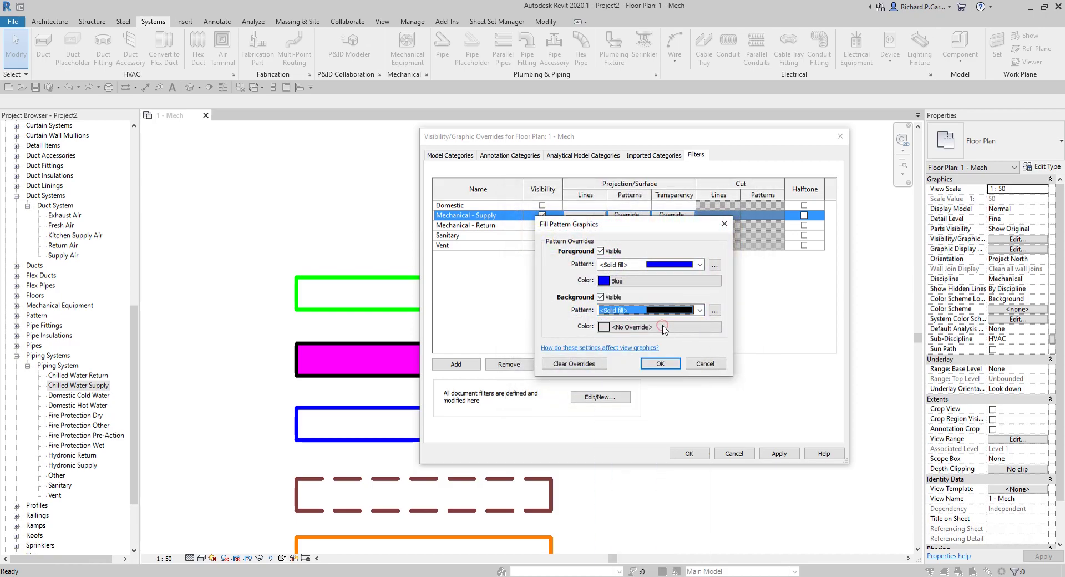
left_click(660, 327)
left_click(591, 310)
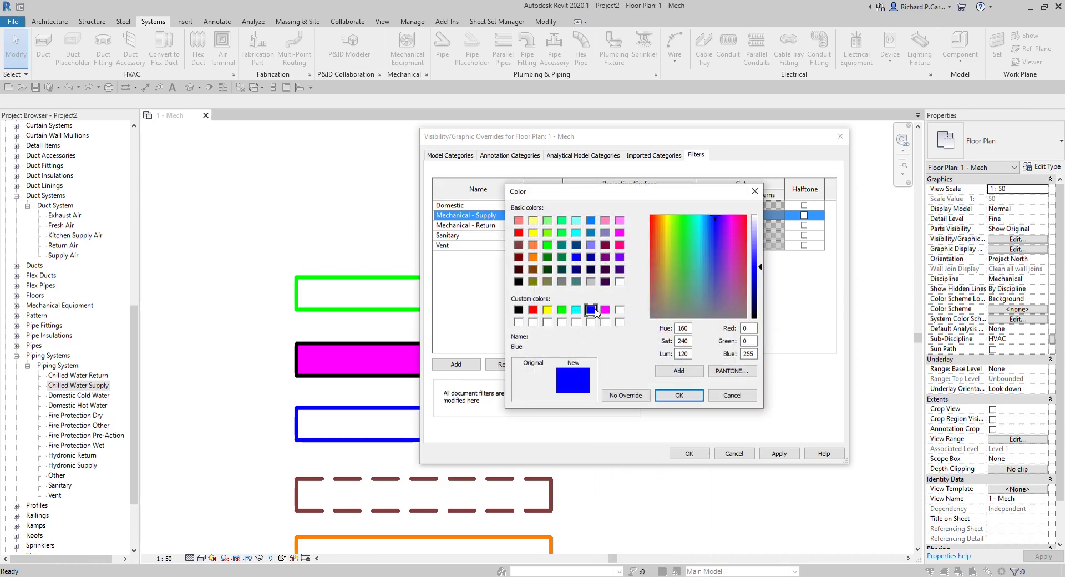
left_click(673, 391)
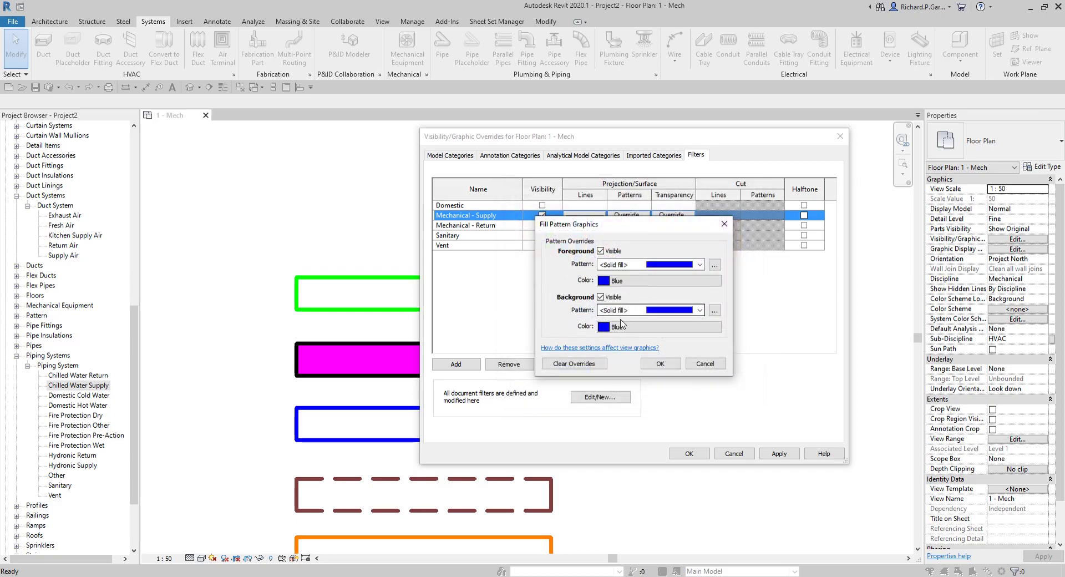
left_click(660, 364)
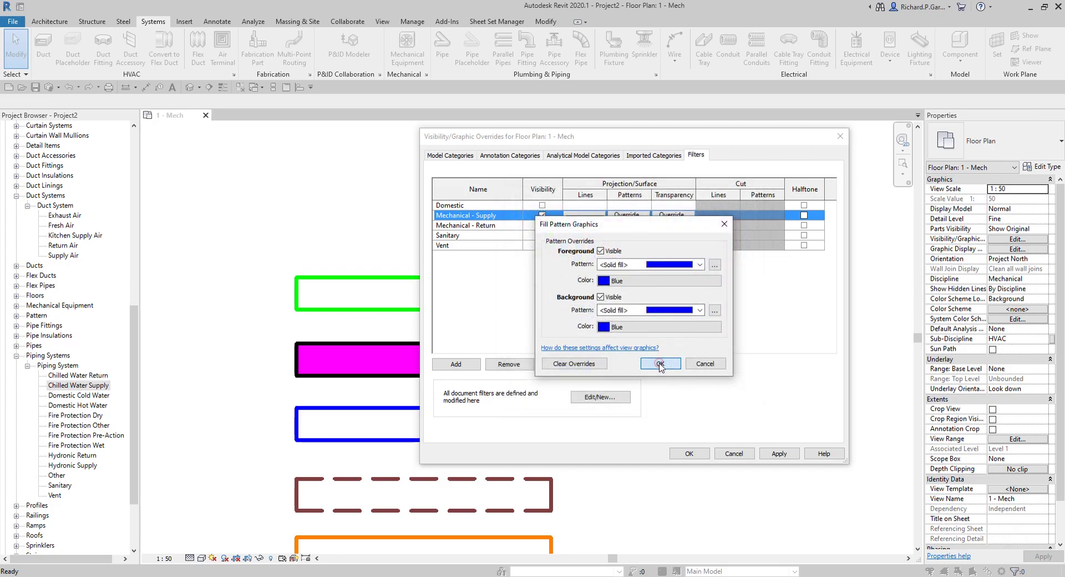
left_click(686, 453)
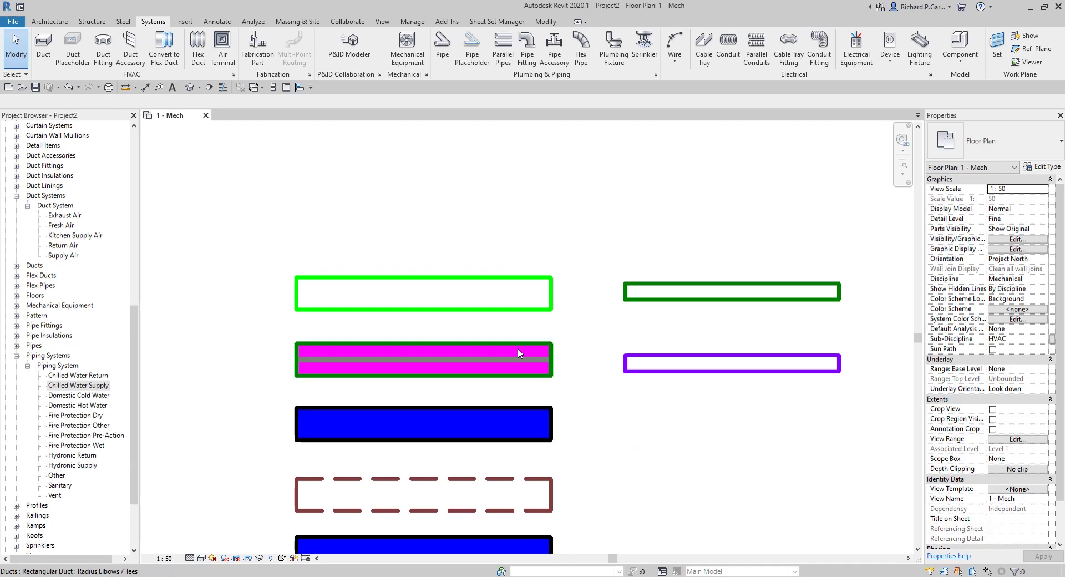
Open the default 3D view with all the ducts and pipes fitted in it.
scroll(620, 416, "down", 3)
scroll(673, 334, "up", 5)
scroll(672, 334, "down", 5)
scroll(699, 326, "up", 2)
left_click(304, 222)
left_click(209, 87)
key("z")
key("f")
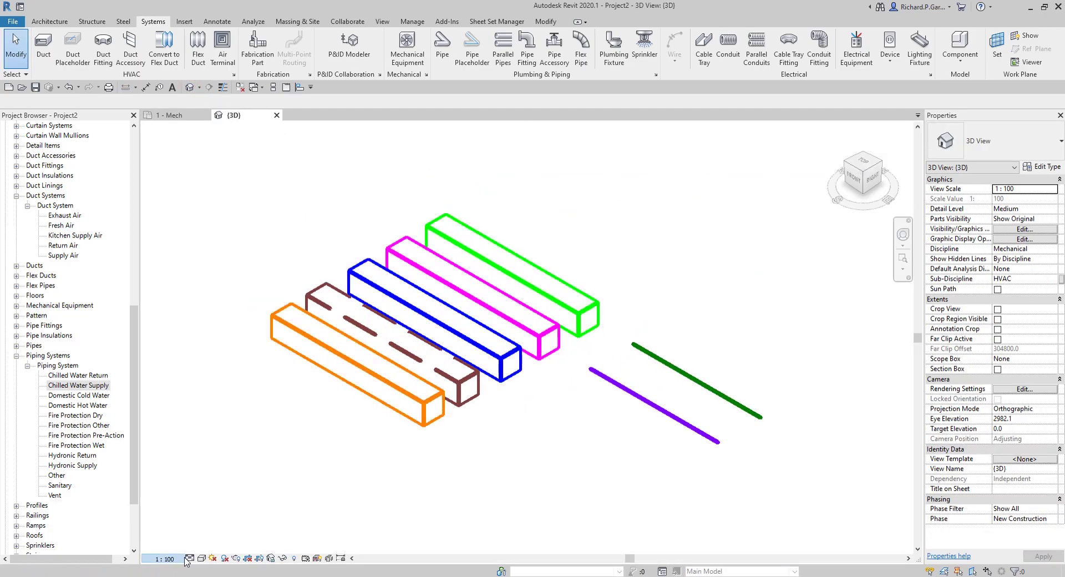
Set the 3D view's detail level to Fine and its visual style to Shaded.
left_click(179, 558)
left_click(190, 558)
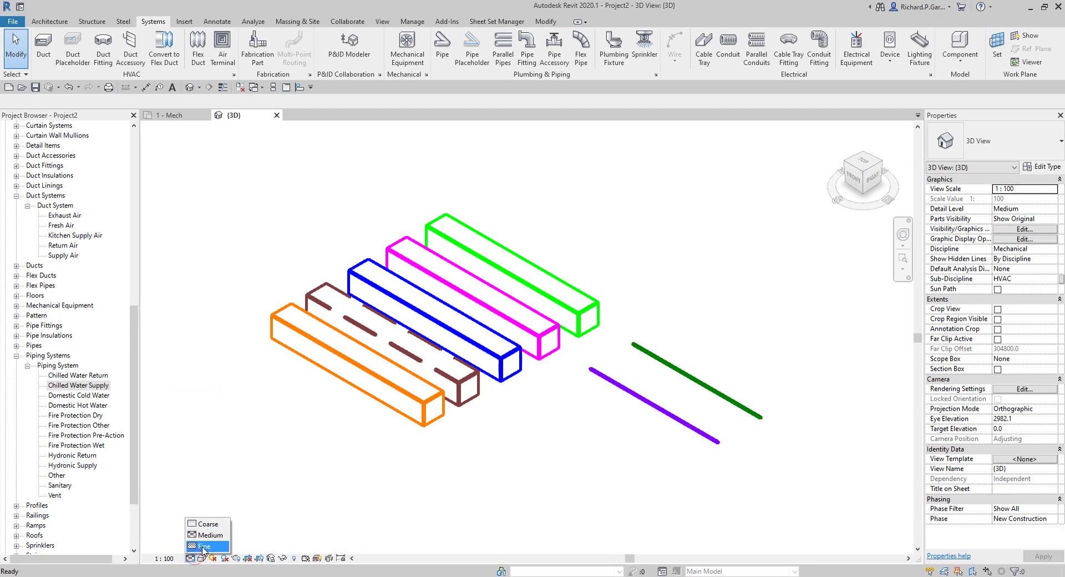
left_click(203, 547)
key("s")
key("d")
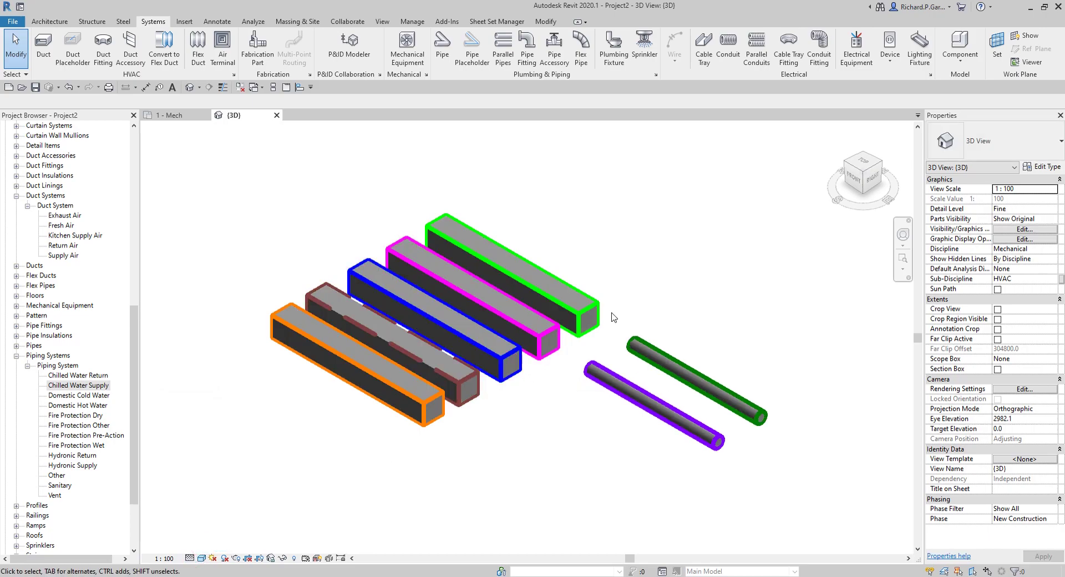
scroll(544, 304, "up", 3)
mouse_move(725, 232)
middle_mouse_down()
mouse_move(688, 219)
mouse_move(719, 225)
middle_mouse_up()
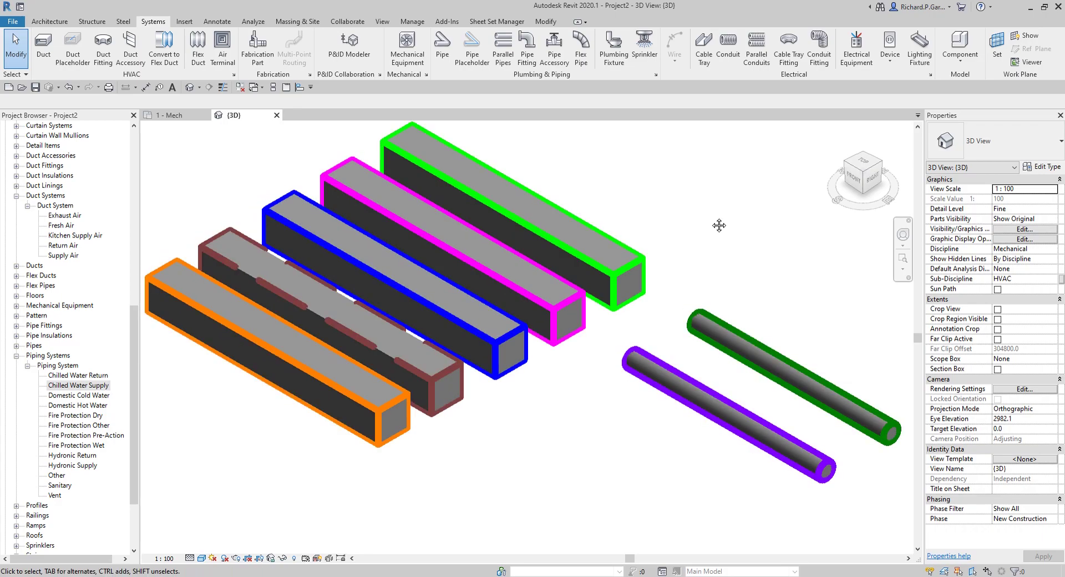